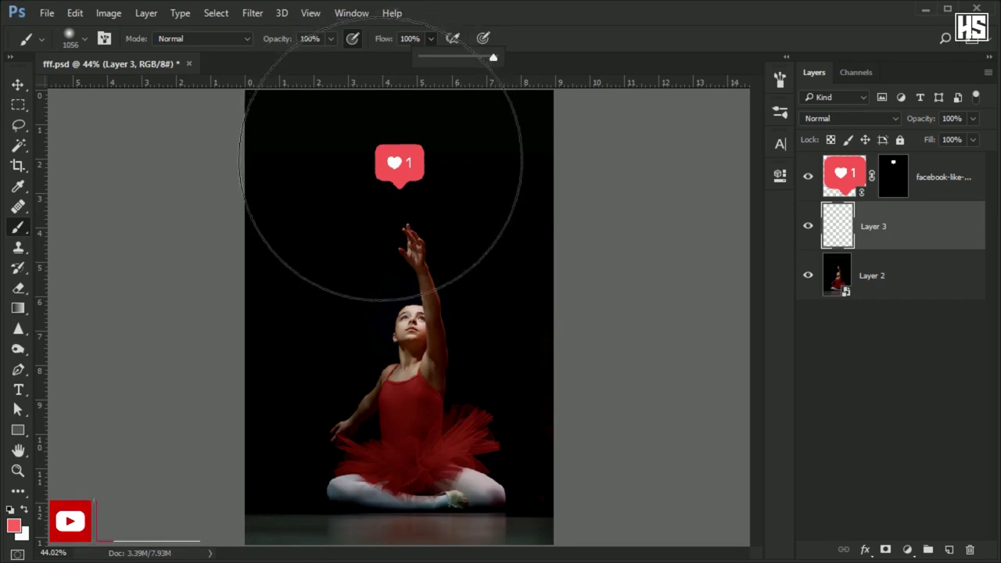
- Set up a hard round brush 9 px in diameter with 100% hardness for drawing the balloon string
{"action": "right_click", "coordinate": [383, 154]}
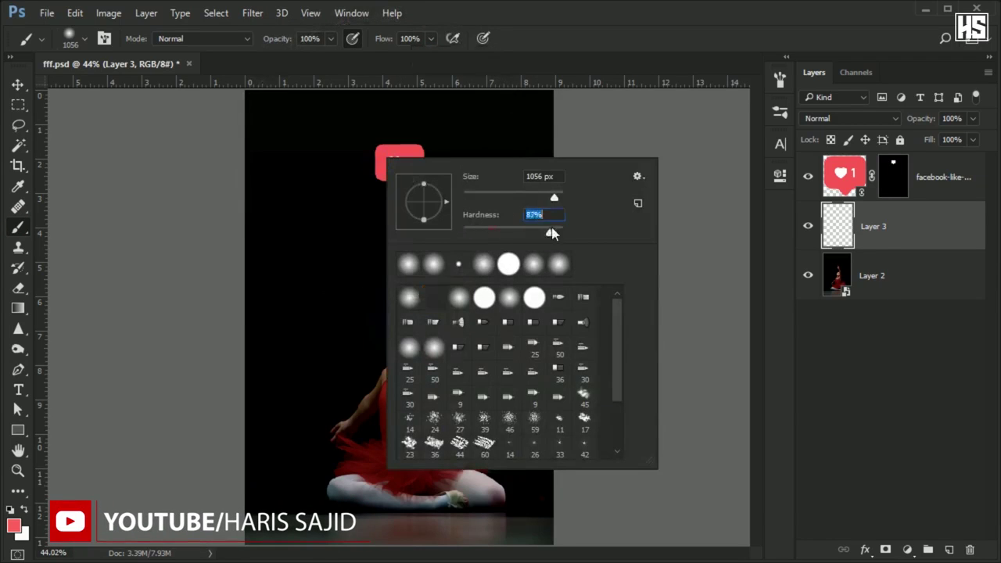
{"action": "left_click_drag", "start_coordinate": [554, 197], "coordinate": [466, 198]}
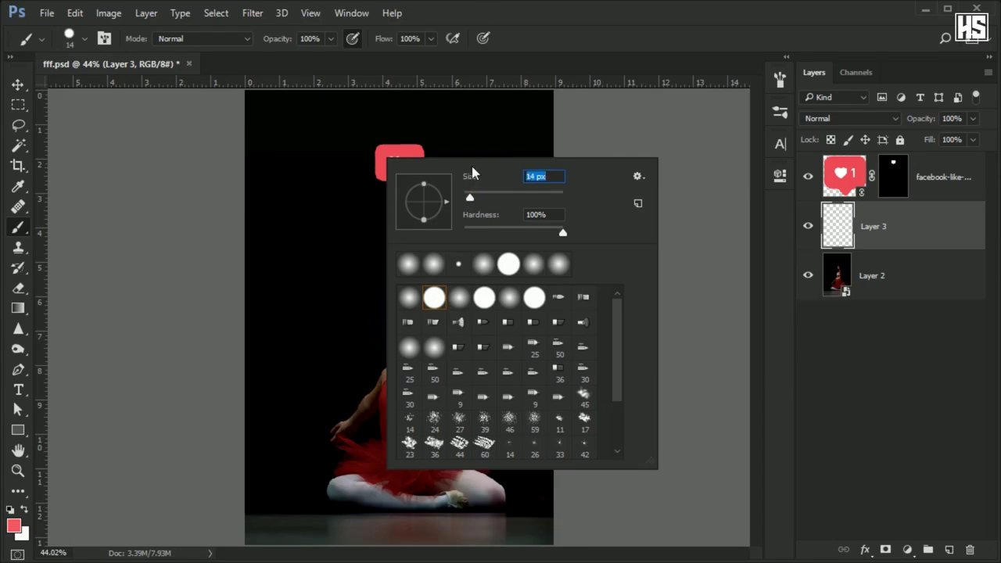
{"action": "key", "text": "ctrl+plus"}
{"action": "key", "text": "ctrl+plus"}
{"action": "key", "text": "ctrl+plus"}
{"action": "key", "text": "ctrl+plus"}
{"action": "key", "text": "ctrl+plus"}
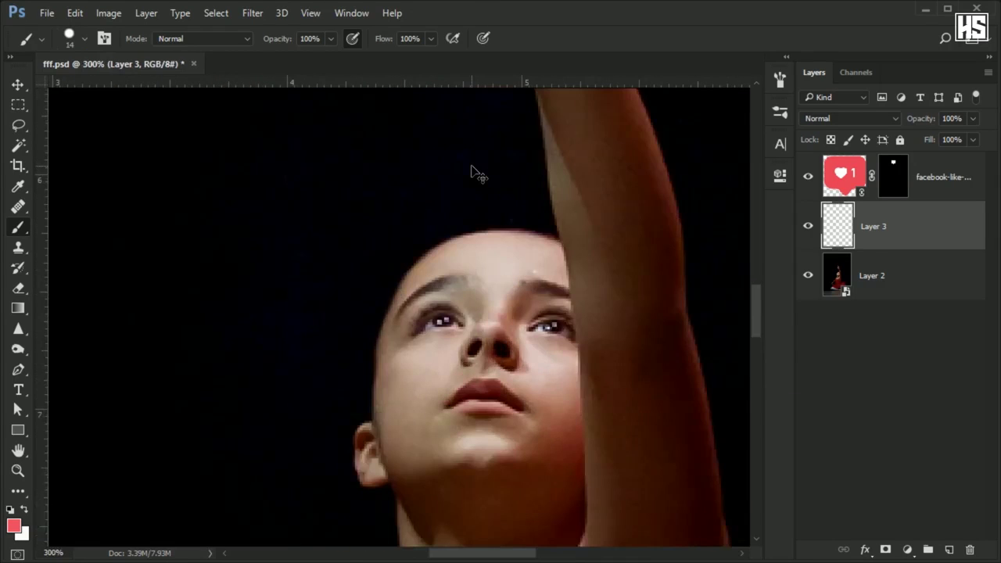
{"action": "key", "text": "ctrl+minus"}
{"action": "left_click_drag", "start_coordinate": [471, 166], "coordinate": [465, 341]}
{"action": "left_click_drag", "start_coordinate": [416, 170], "coordinate": [429, 318]}
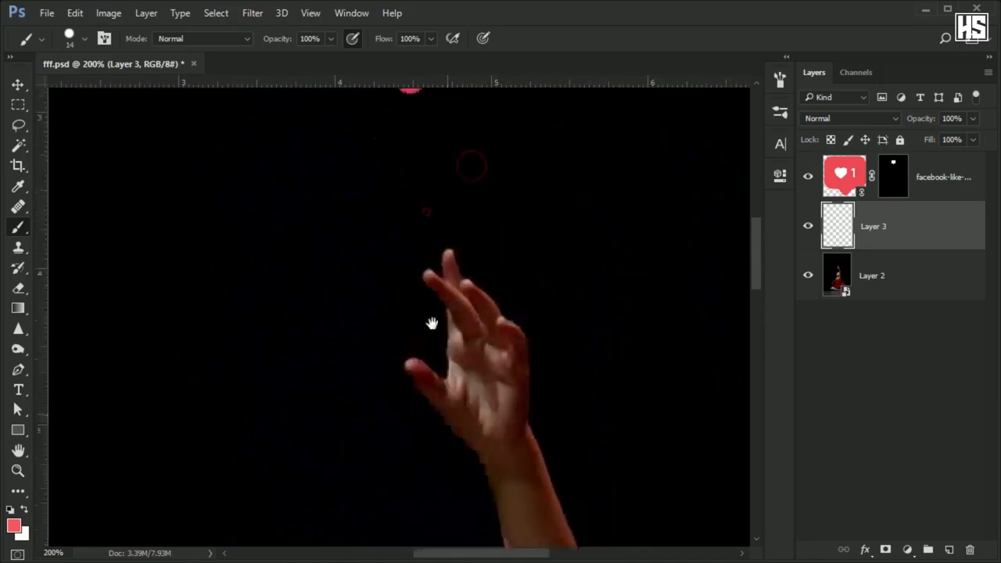
{"action": "left_click_drag", "start_coordinate": [436, 208], "coordinate": [436, 293]}
{"action": "right_click", "coordinate": [422, 209], "text": "alt"}
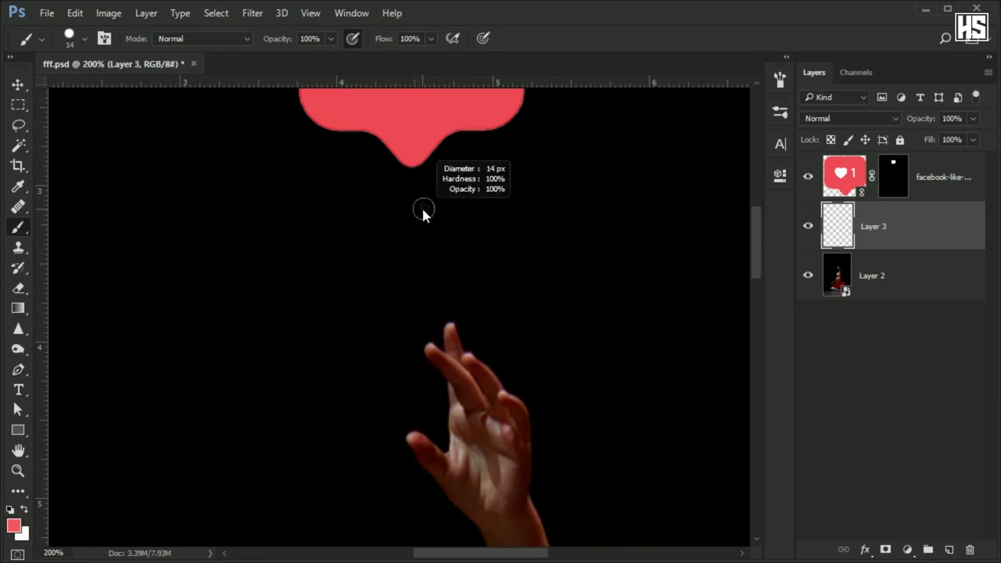
{"action": "right_click", "coordinate": [421, 159], "text": "alt"}
{"action": "right_click", "coordinate": [416, 156], "text": "alt"}
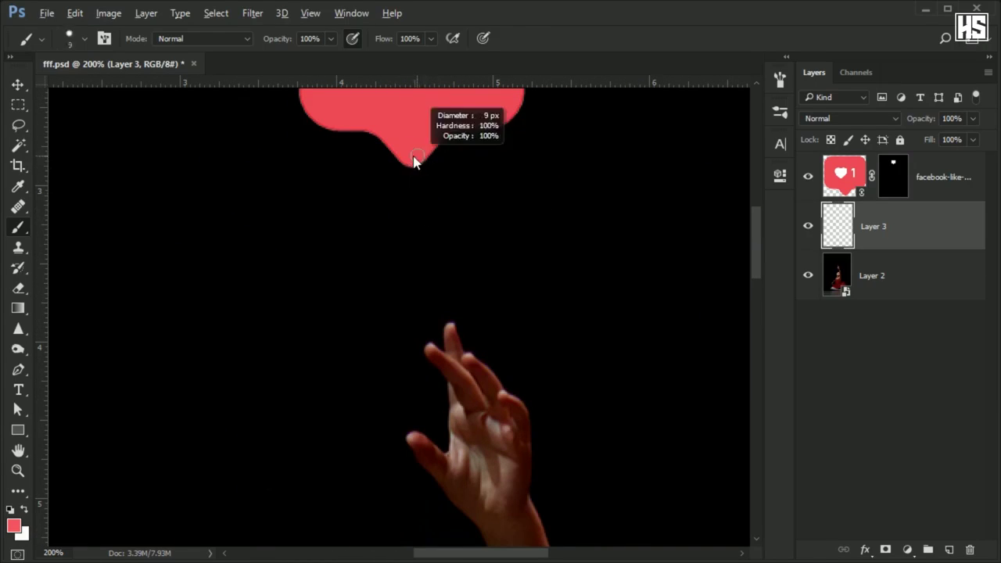
- Paint a curved red string on Layer 3, running from the like bubble's tip to beside the raised hand, replacing the first attempt
{"action": "scroll", "coordinate": [395, 154], "scroll_direction": "down", "scroll_amount": 4}
{"action": "left_click_drag", "start_coordinate": [397, 171], "coordinate": [389, 288]}
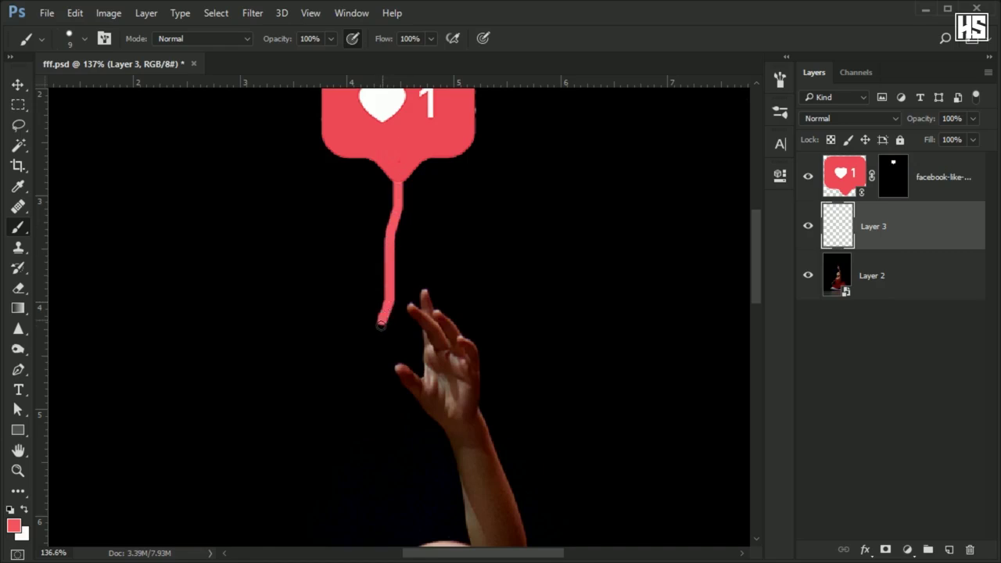
{"action": "key", "text": "ctrl+z"}
{"action": "left_click_drag", "start_coordinate": [401, 207], "coordinate": [384, 319]}
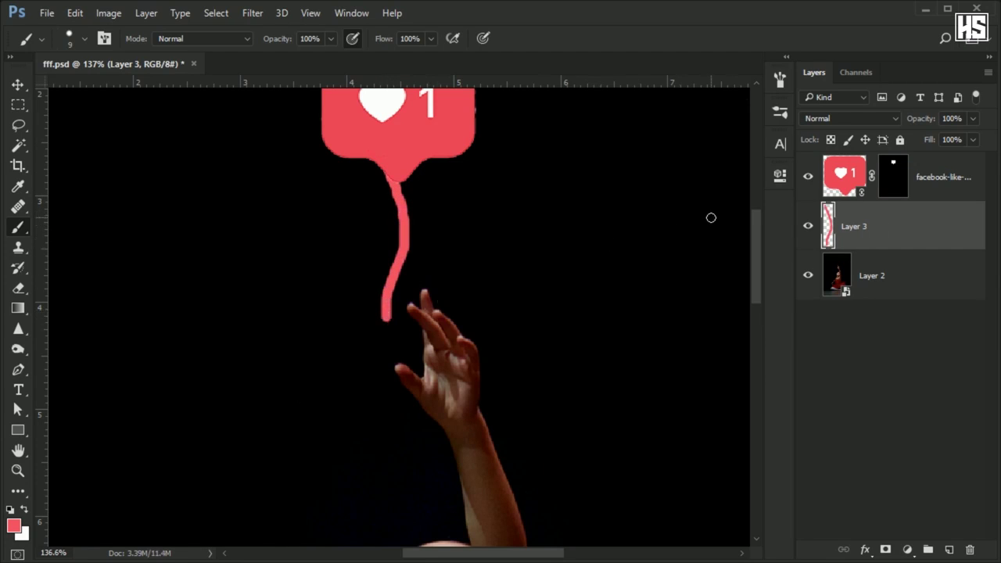
- Enlarge the painted string to 105.56% width and 106.25% height so that its upper end meets the bubble's tip
{"action": "key", "text": "ctrl+t"}
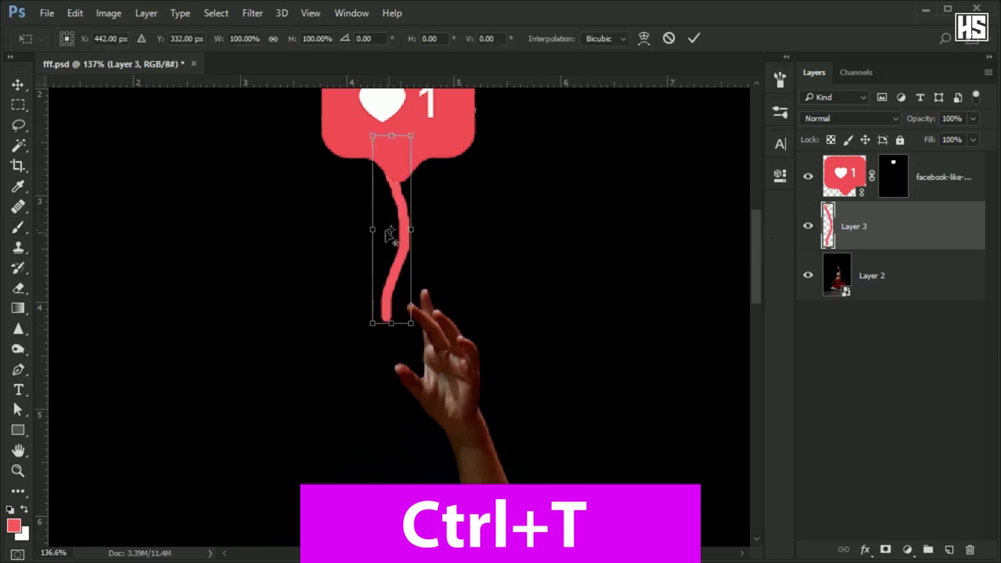
{"action": "left_click_drag", "start_coordinate": [417, 133], "coordinate": [426, 119]}
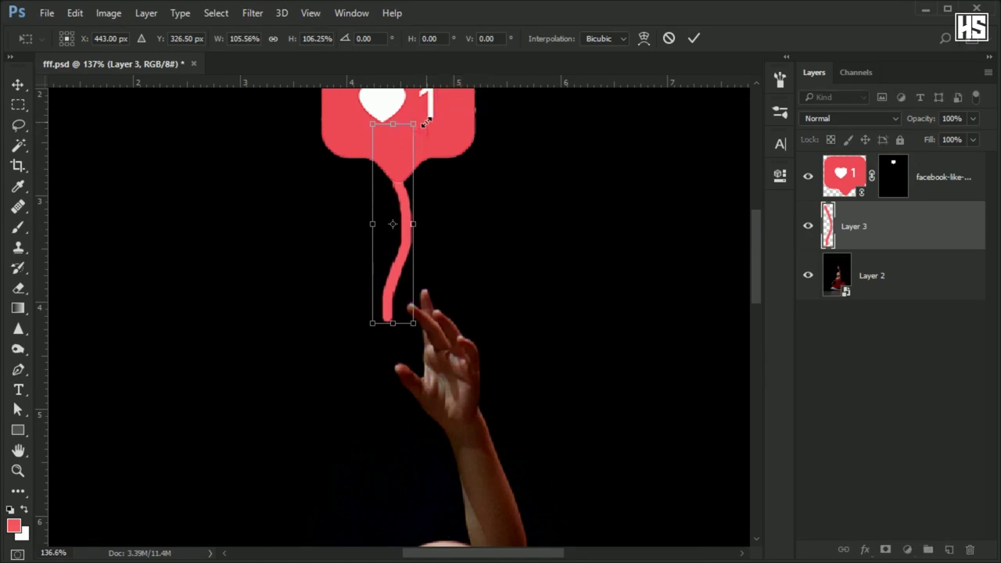
{"action": "key", "text": "Return"}
{"action": "key", "text": "b"}
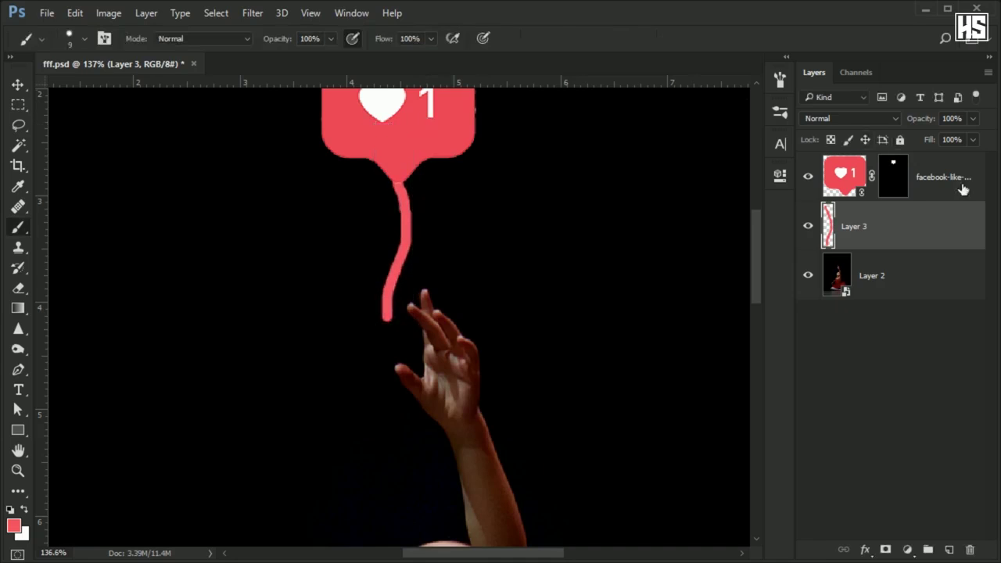
- Transform the like bubble and the string together, tilting both slightly clockwise above the hand
{"action": "left_click", "coordinate": [963, 190], "text": "ctrl"}
{"action": "key", "text": "ctrl+t"}
{"action": "left_click_drag", "start_coordinate": [482, 295], "coordinate": [489, 347]}
{"action": "left_click", "coordinate": [901, 234]}
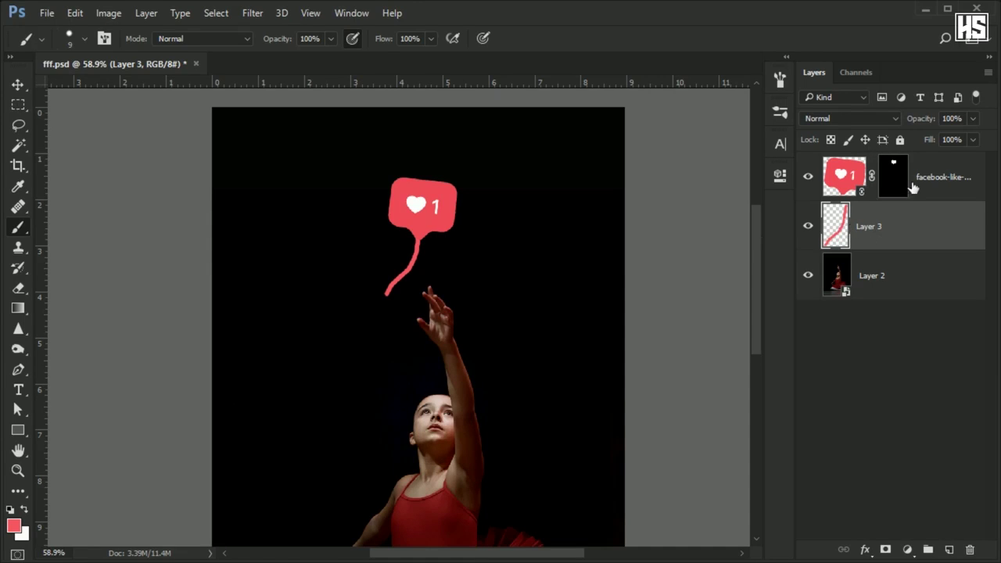
- Scale the like bubble down slightly and place its tip on the upper end of the string
{"action": "left_click", "coordinate": [938, 170]}
{"action": "key", "text": "ctrl+t"}
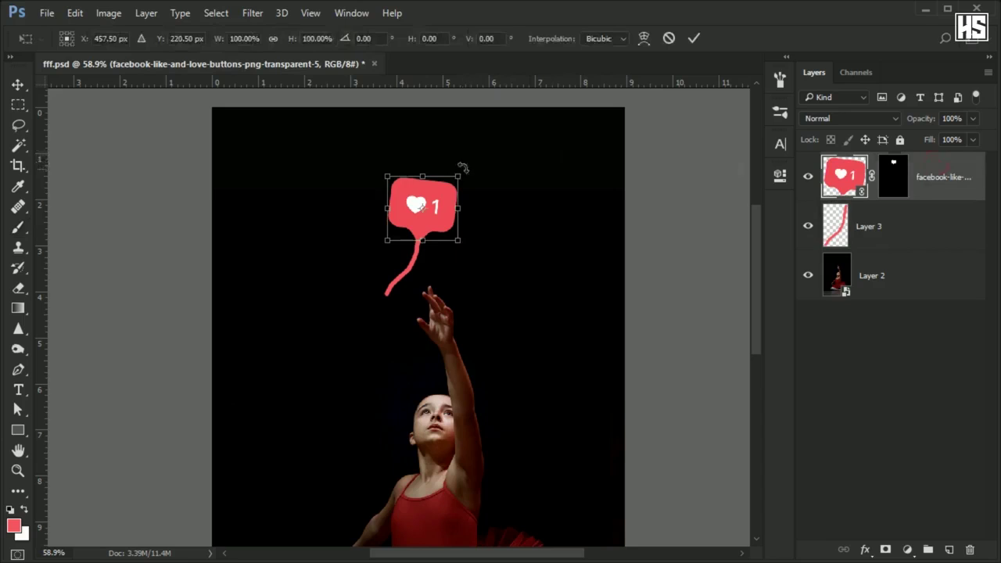
{"action": "left_click_drag", "start_coordinate": [427, 223], "coordinate": [418, 216]}
{"action": "key", "text": "Return"}
{"action": "key", "text": "b"}
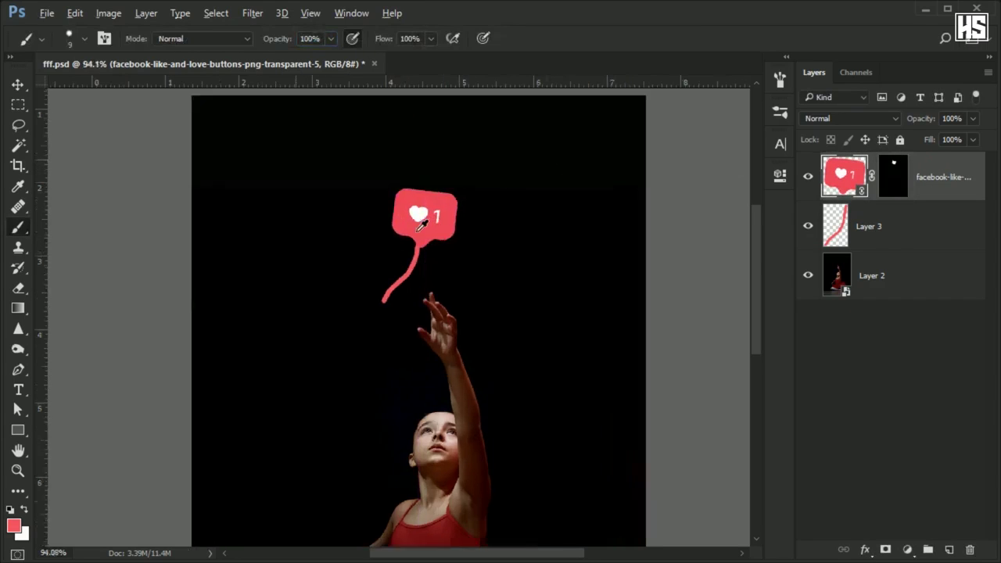
{"action": "scroll", "coordinate": [422, 225], "scroll_direction": "down", "scroll_amount": 3}
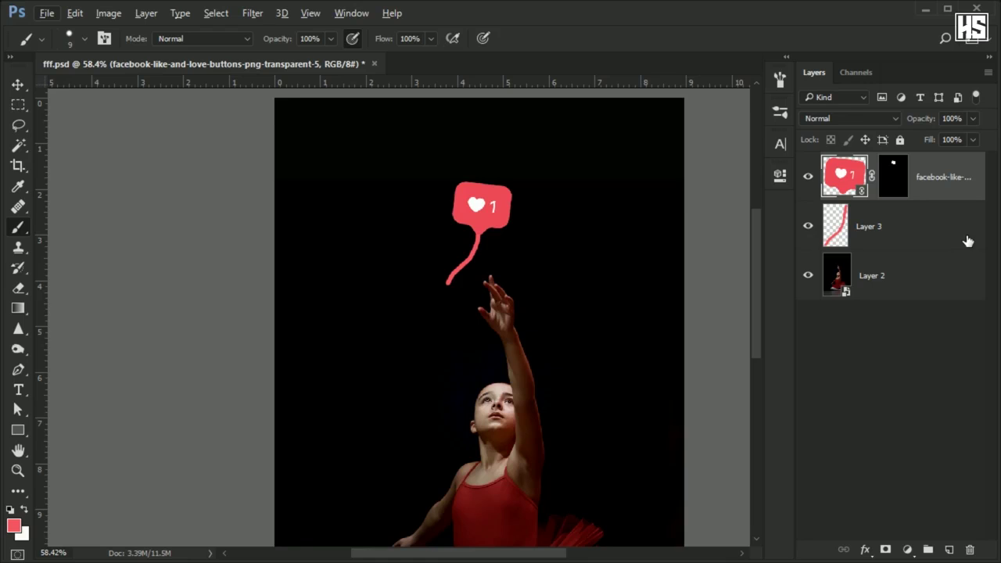
- Add a solid colour fill above the string in a darker shade of the bubble's red and clip it to the string layer
{"action": "left_click", "coordinate": [930, 235]}
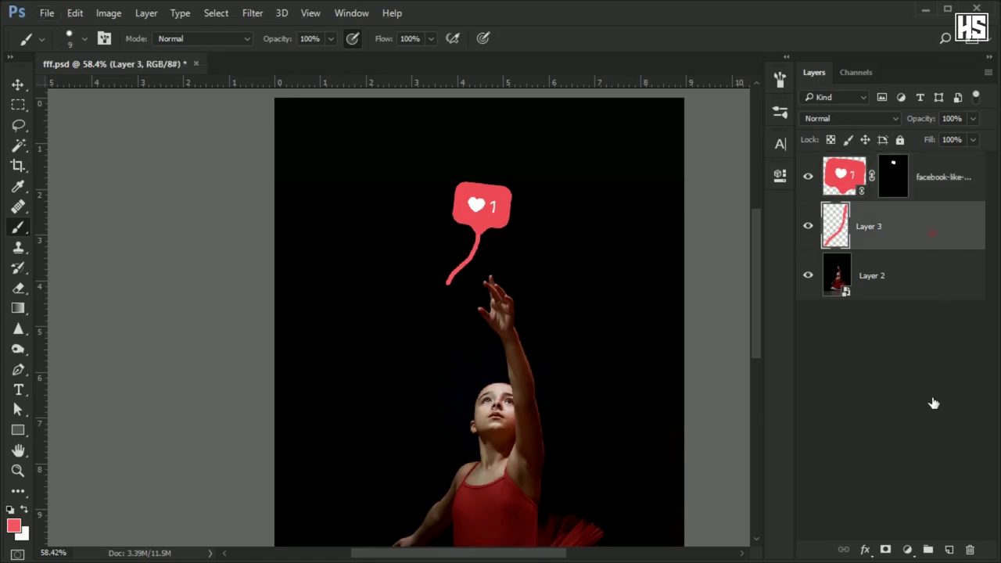
{"action": "left_click", "coordinate": [912, 549]}
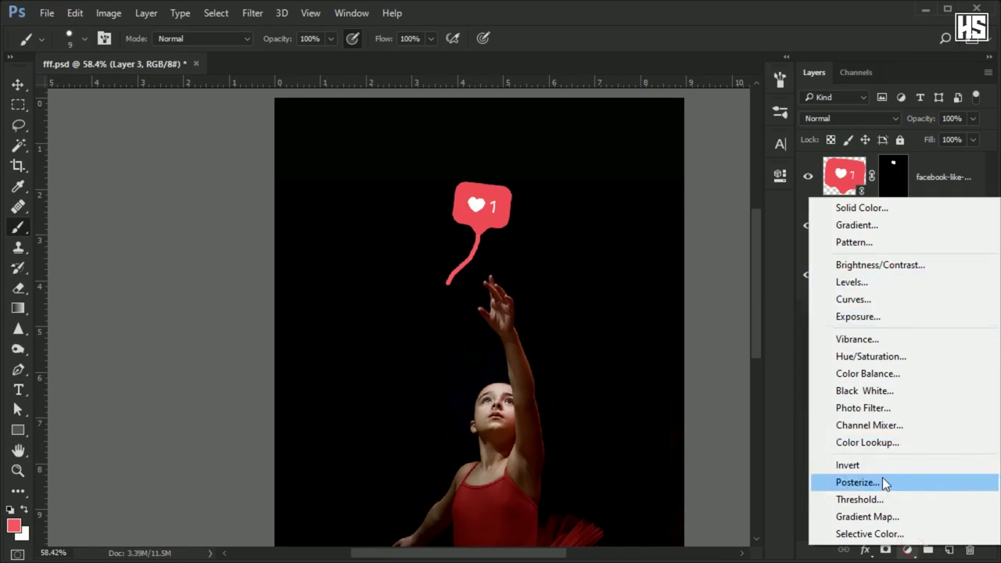
{"action": "left_click", "coordinate": [876, 208]}
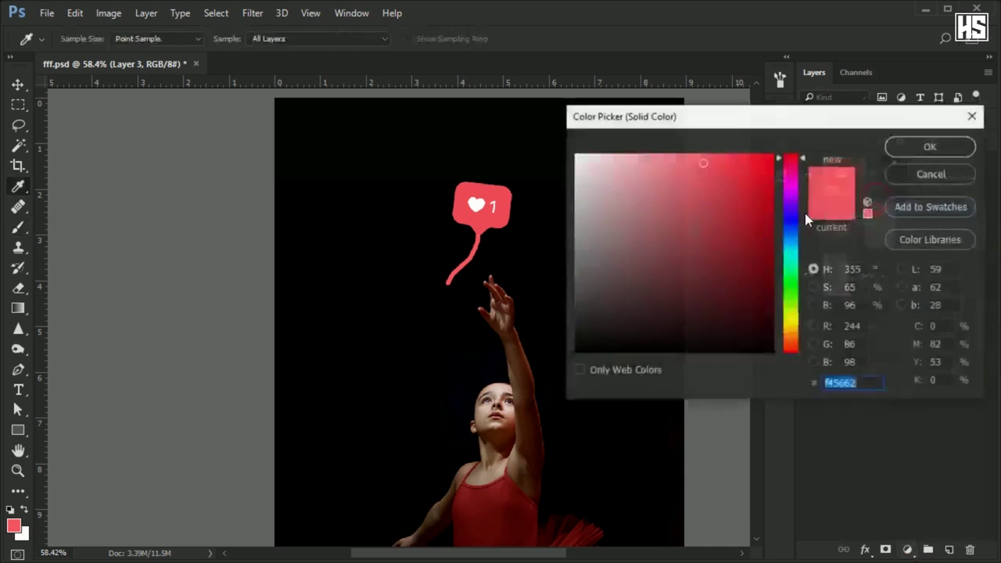
{"action": "left_click", "coordinate": [485, 188]}
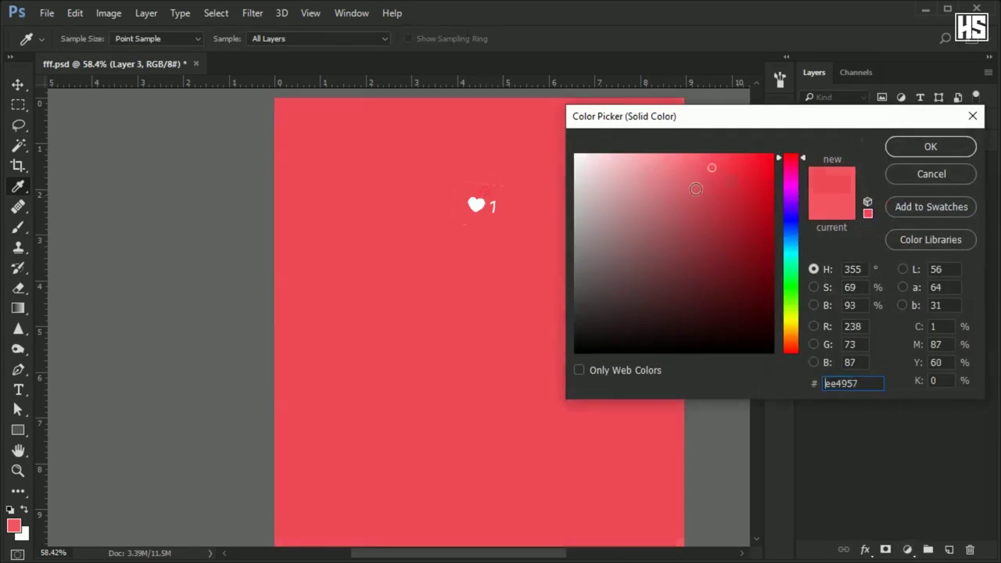
{"action": "left_click_drag", "start_coordinate": [705, 172], "coordinate": [710, 202]}
{"action": "left_click", "coordinate": [929, 147]}
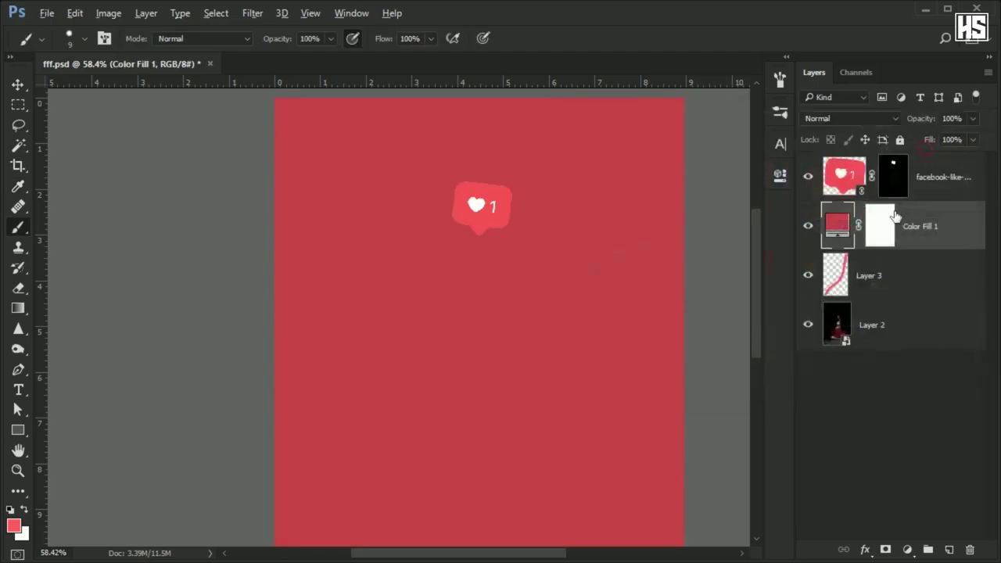
{"action": "left_click", "coordinate": [883, 248], "text": "alt"}
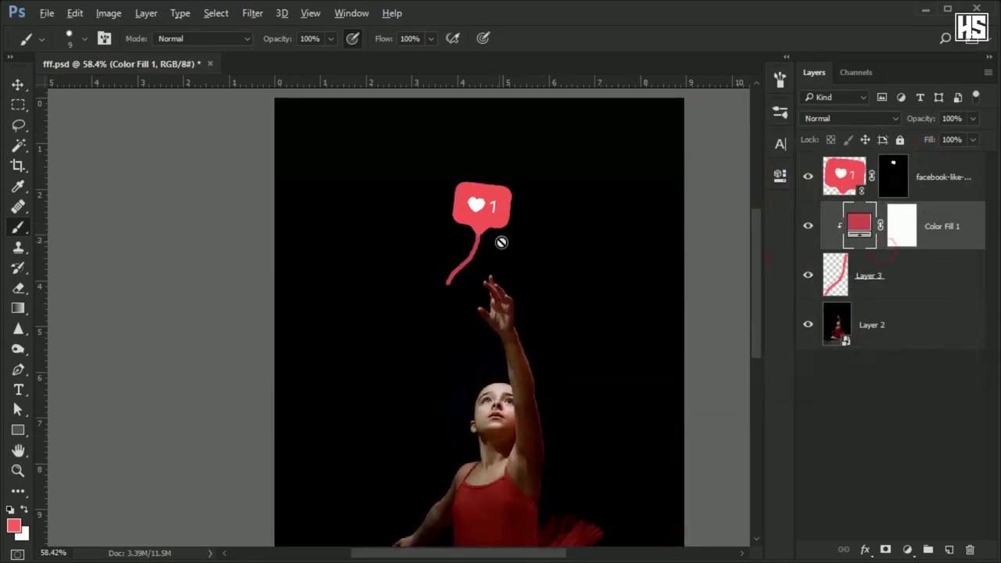
- Create a new layer above the colour fill and clip it to the string
{"action": "scroll", "coordinate": [495, 233], "scroll_direction": "up", "scroll_amount": 12}
{"action": "left_click_drag", "start_coordinate": [493, 294], "coordinate": [495, 213]}
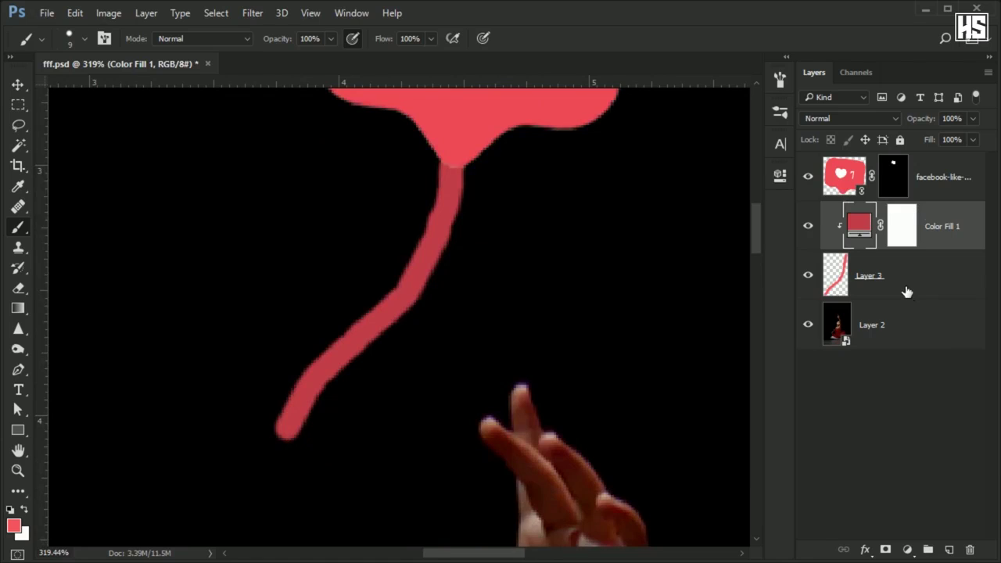
{"action": "left_click", "coordinate": [948, 550]}
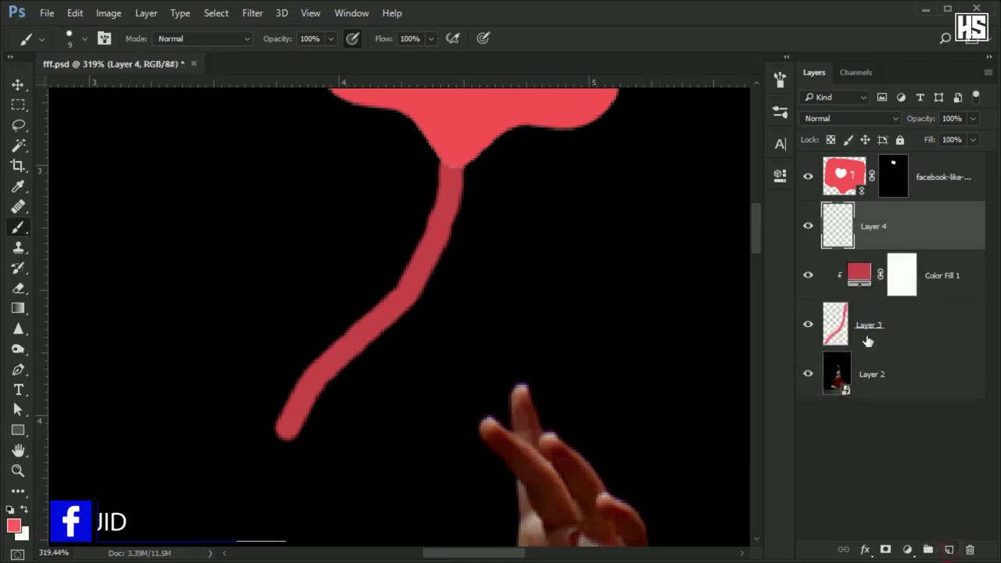
{"action": "left_click", "coordinate": [886, 249], "text": "alt"}
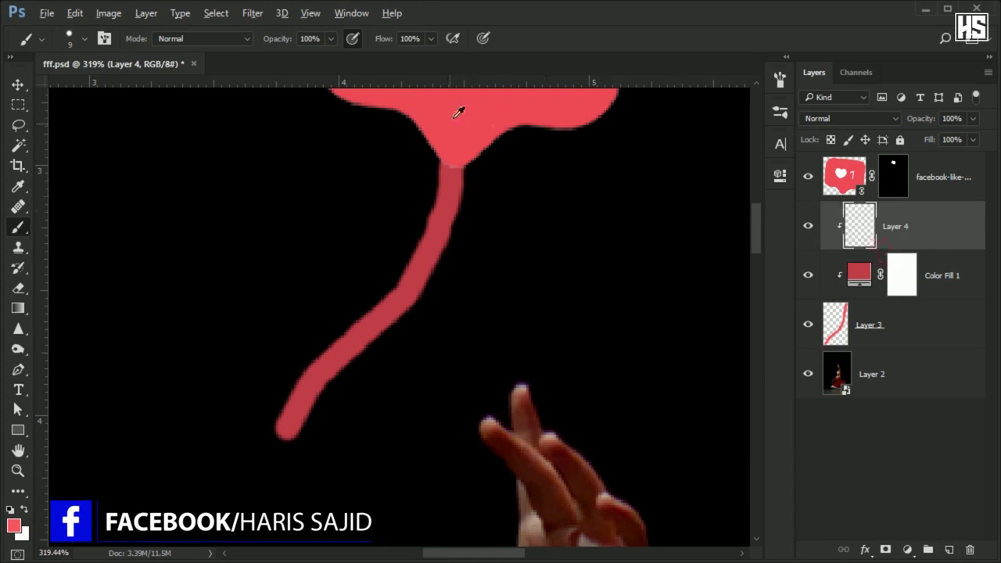
- Sample the bubble's red and darken the foreground colour to #913d44
{"action": "key", "text": "i"}
{"action": "left_click", "coordinate": [14, 526]}
{"action": "left_click", "coordinate": [697, 287]}
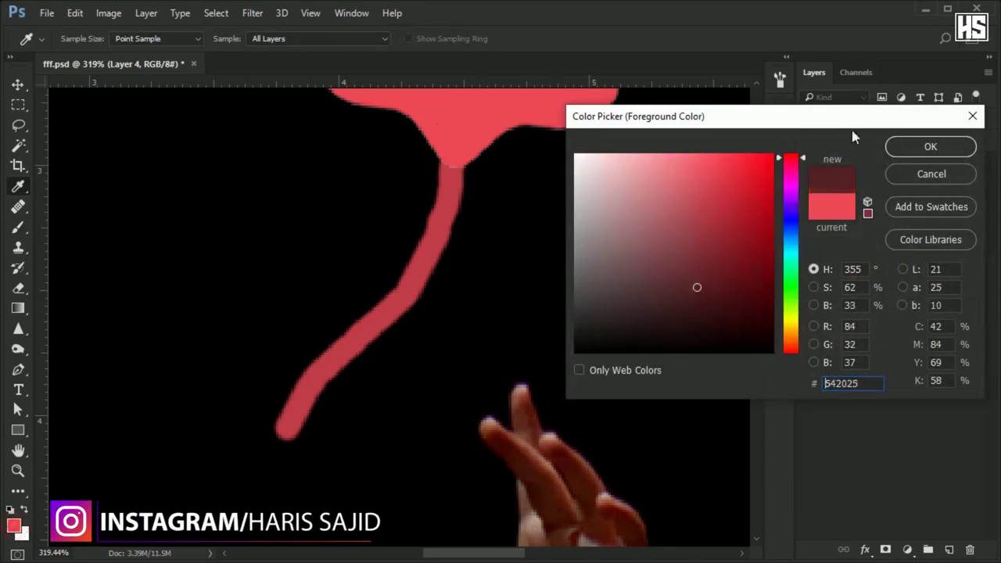
{"action": "left_click", "coordinate": [689, 264]}
{"action": "left_click", "coordinate": [691, 240]}
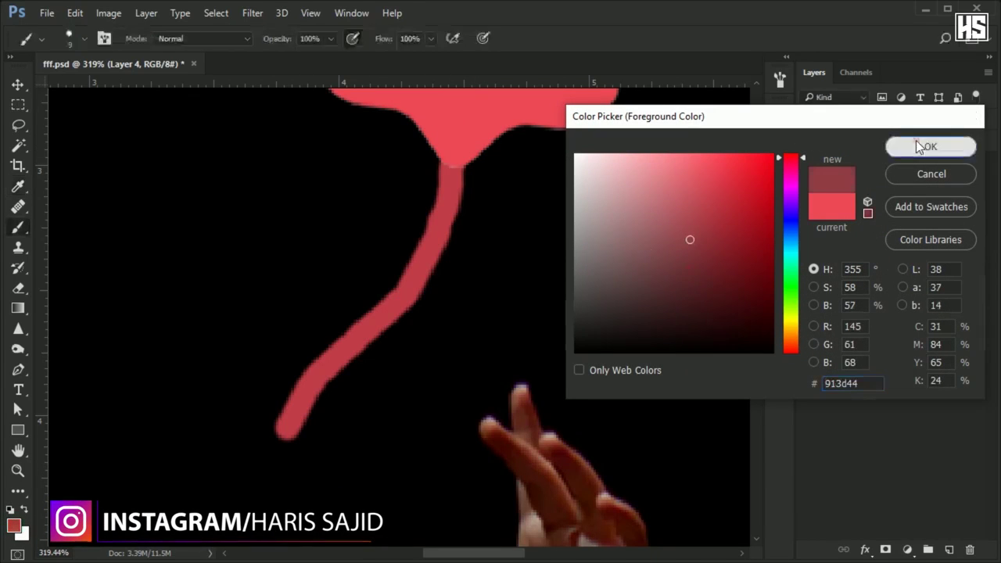
{"action": "left_click", "coordinate": [916, 142]}
- Shade the string on the clipped layer using a soft brush of about 32 px at 51% opacity and 49% flow
{"action": "left_click", "coordinate": [430, 38]}
{"action": "left_click", "coordinate": [387, 58]}
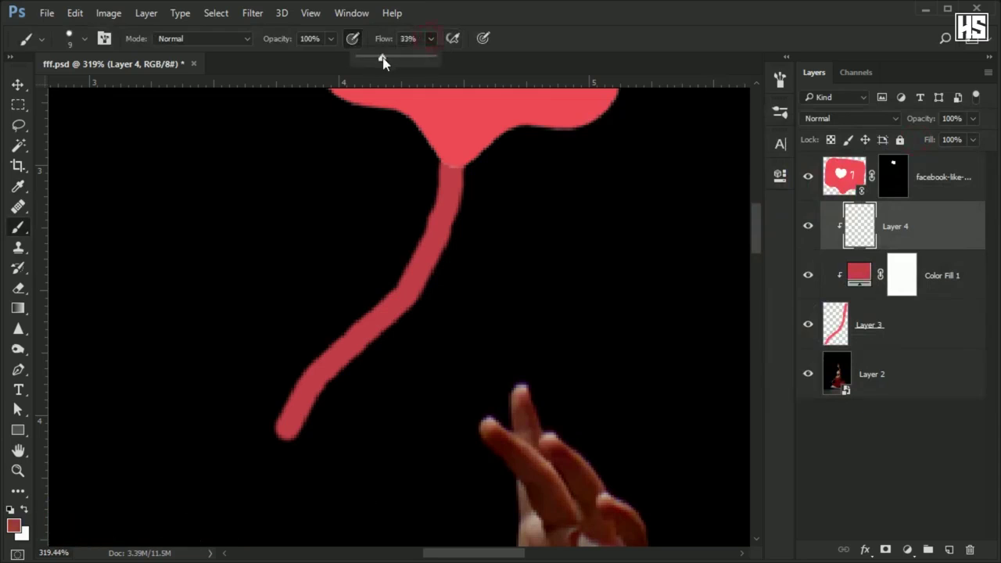
{"action": "left_click", "coordinate": [331, 39]}
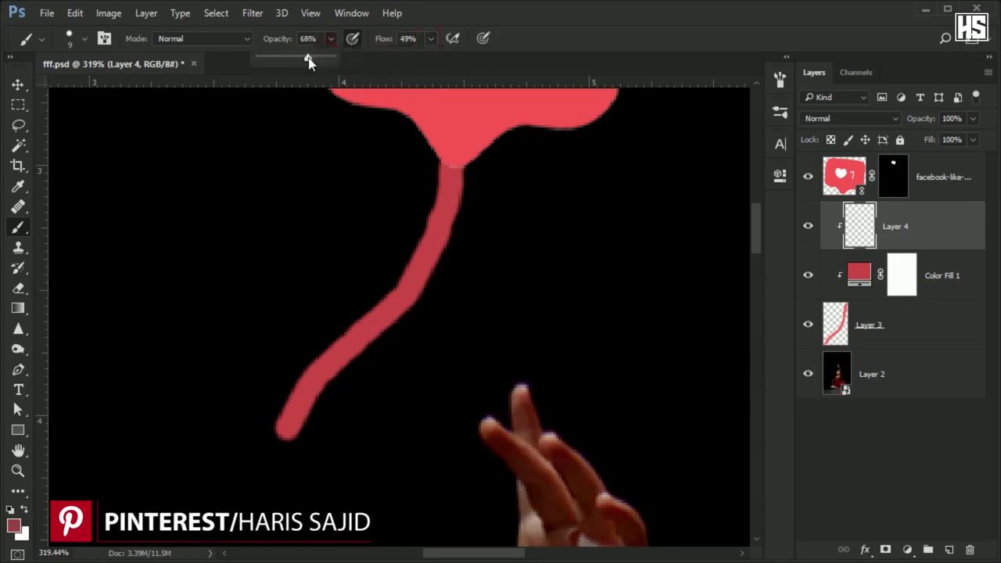
{"action": "right_click", "coordinate": [481, 186], "text": "alt"}
{"action": "mouse_move", "coordinate": [441, 292]}
{"action": "left_mouse_down"}
{"action": "mouse_move", "coordinate": [395, 361]}
{"action": "mouse_move", "coordinate": [328, 418]}
{"action": "mouse_move", "coordinate": [315, 462]}
{"action": "mouse_move", "coordinate": [290, 449]}
{"action": "mouse_move", "coordinate": [260, 390]}
{"action": "left_mouse_up"}
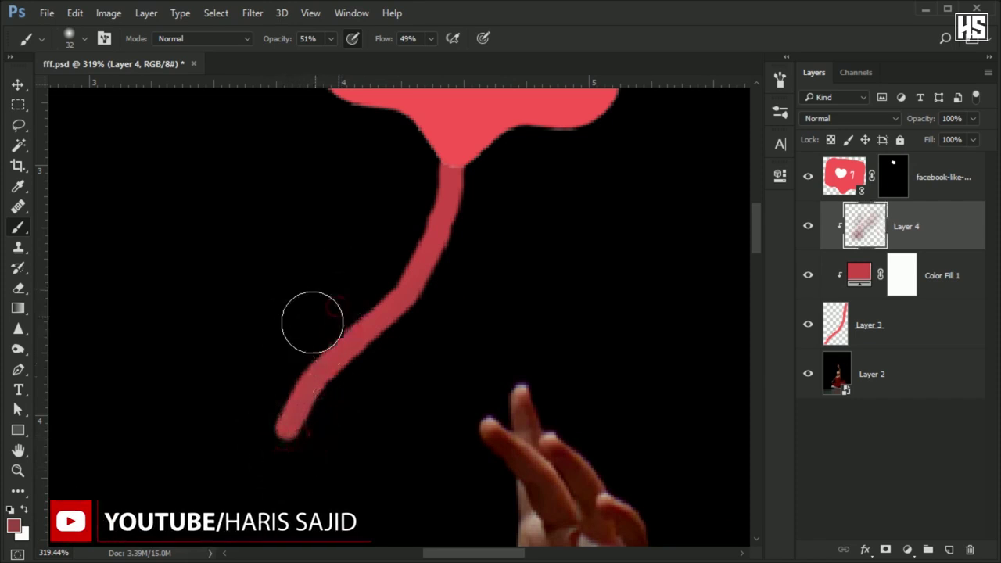
{"action": "right_click", "coordinate": [339, 309], "text": "alt"}
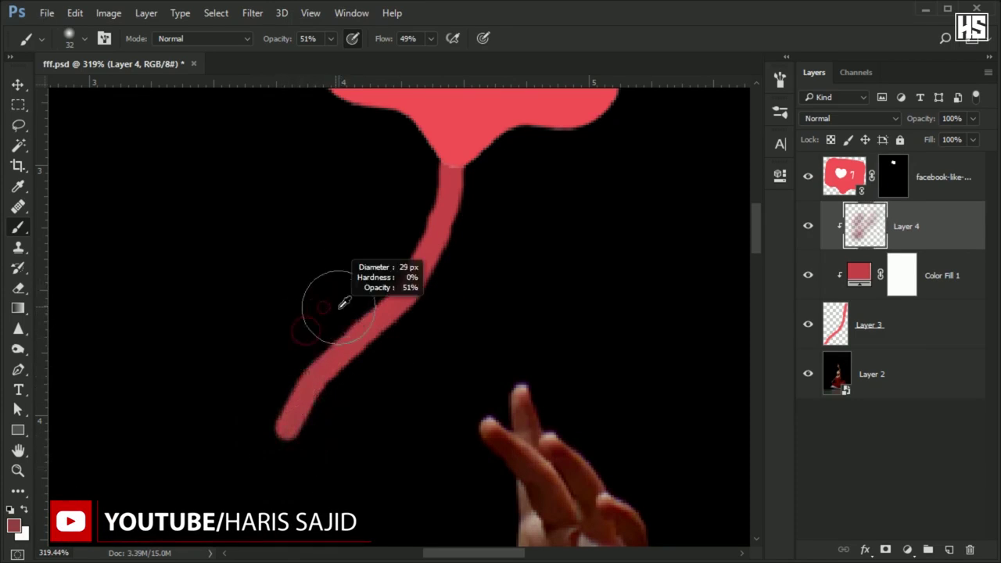
- Apply a smooth Inner Bevel to the string layer with 157% depth, 6 px size and 4 px soften
{"action": "left_click", "coordinate": [938, 327]}
{"action": "double_click", "coordinate": [941, 329]}
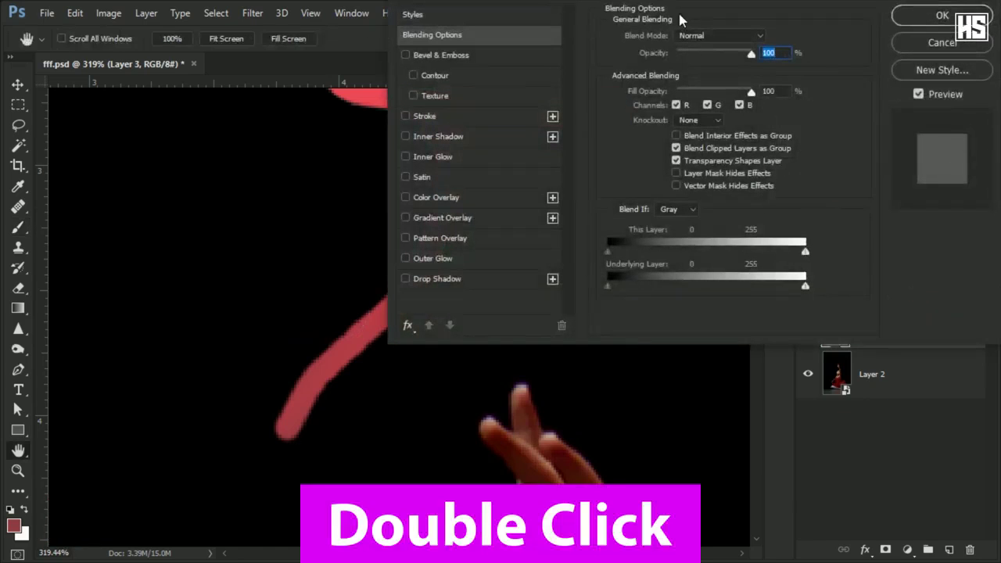
{"action": "left_click", "coordinate": [457, 146]}
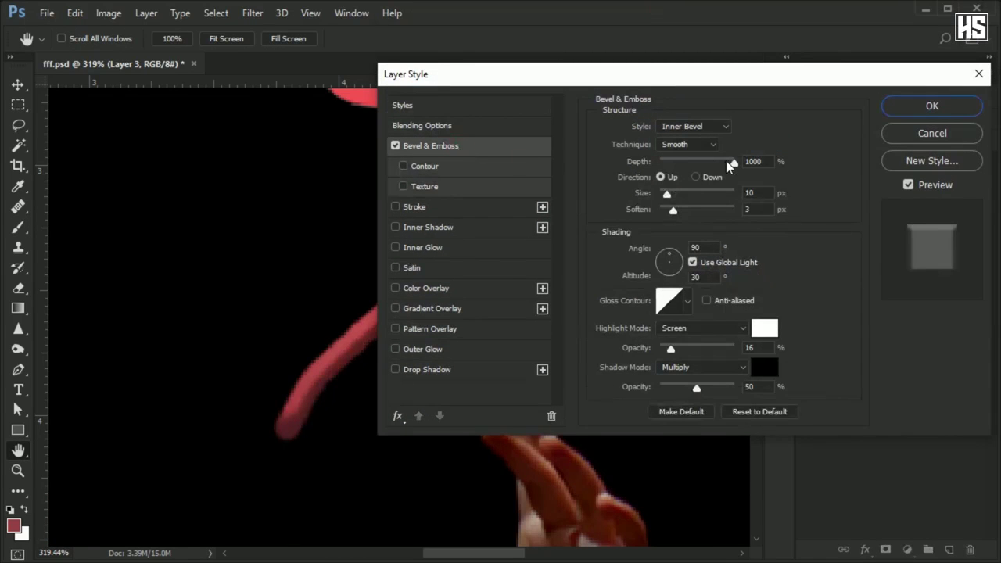
{"action": "left_click_drag", "start_coordinate": [730, 164], "coordinate": [667, 165]}
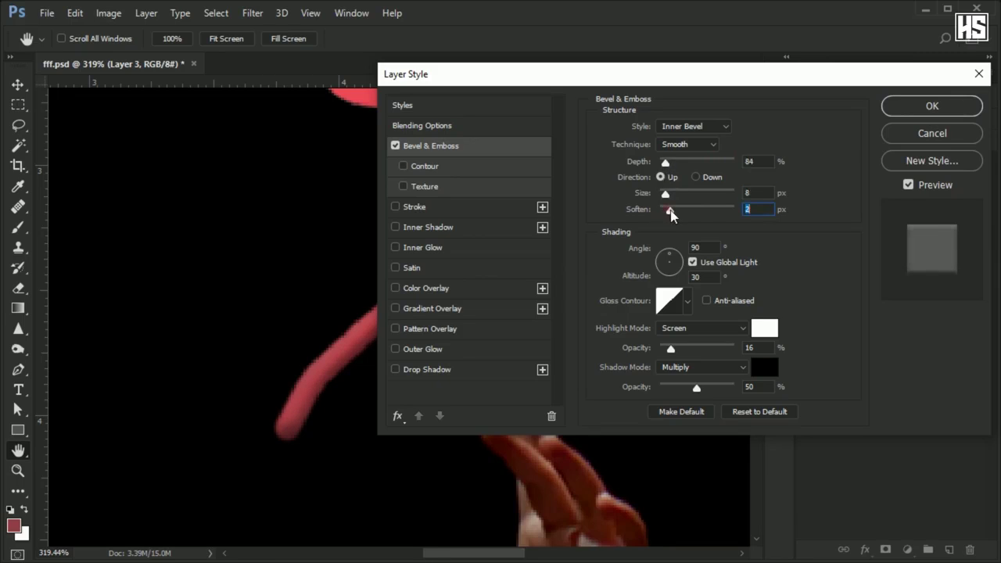
{"action": "mouse_move", "coordinate": [667, 195]}
{"action": "left_mouse_down"}
{"action": "mouse_move", "coordinate": [680, 195]}
{"action": "mouse_move", "coordinate": [666, 200]}
{"action": "left_mouse_up"}
{"action": "left_click", "coordinate": [679, 163]}
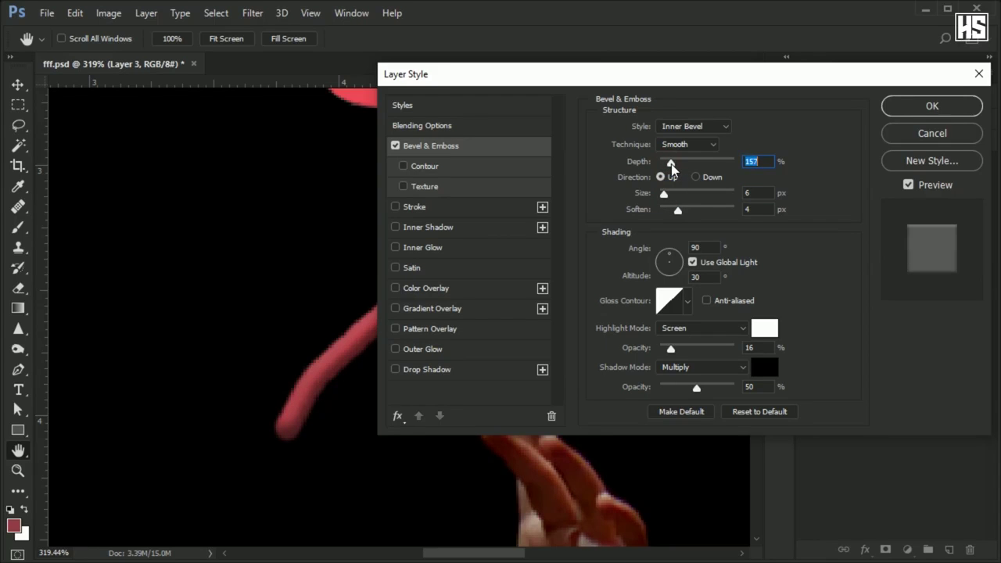
{"action": "left_click", "coordinate": [939, 111]}
{"action": "scroll", "coordinate": [628, 141], "scroll_direction": "down", "scroll_amount": 5}
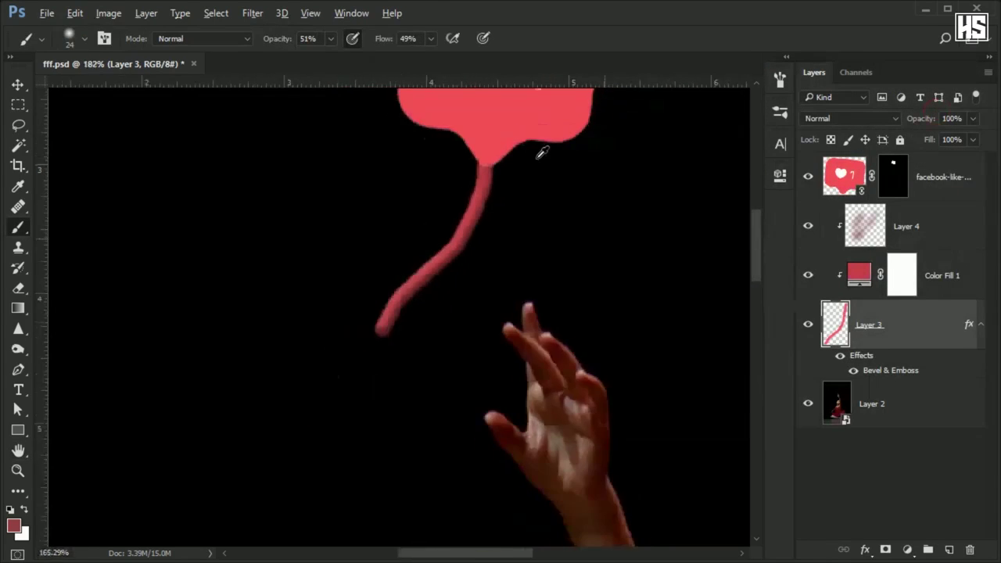
- Reduce the depth of the string layer's Bevel & Emboss to 34%
{"action": "scroll", "coordinate": [575, 154], "scroll_direction": "down", "scroll_amount": 1}
{"action": "left_click_drag", "start_coordinate": [599, 148], "coordinate": [570, 240]}
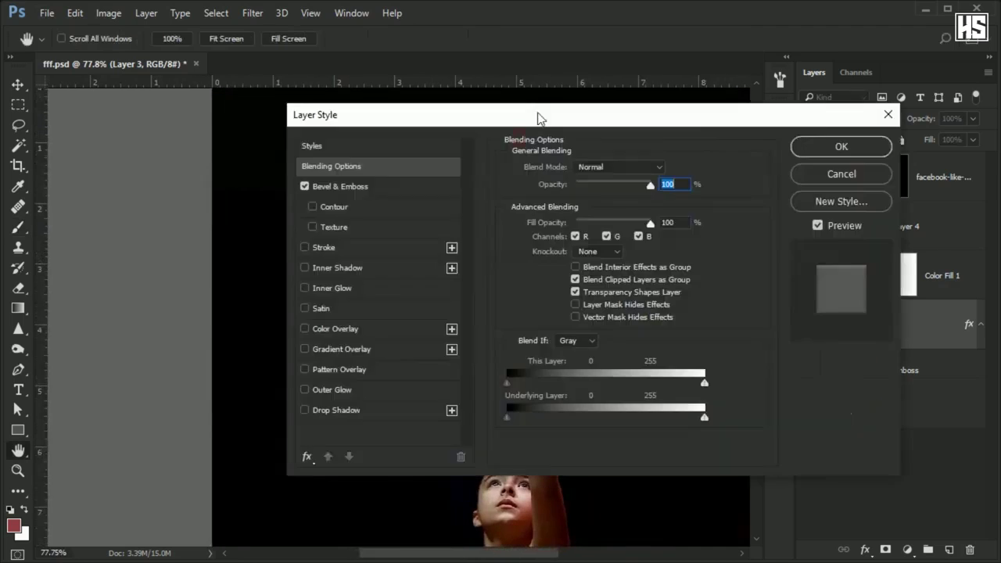
{"action": "left_click_drag", "start_coordinate": [536, 114], "coordinate": [794, 65]}
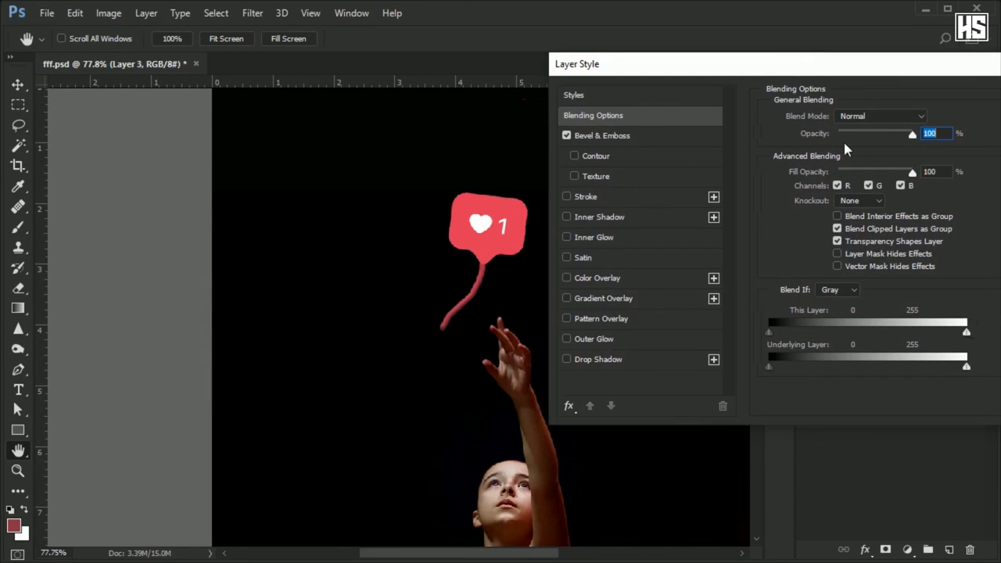
{"action": "left_click", "coordinate": [610, 135]}
{"action": "left_click_drag", "start_coordinate": [813, 151], "coordinate": [805, 153]}
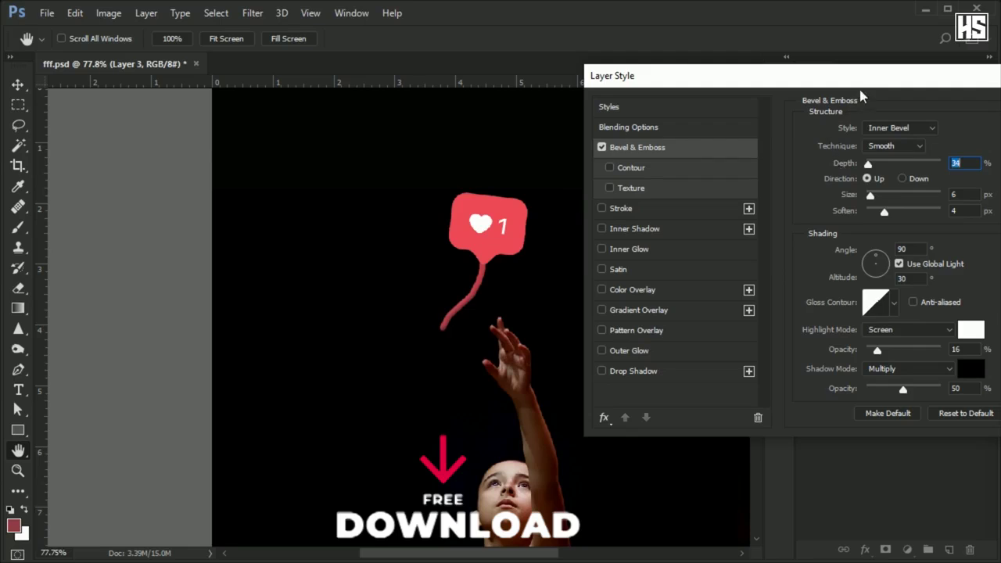
{"action": "left_click_drag", "start_coordinate": [860, 85], "coordinate": [685, 83]}
{"action": "left_click", "coordinate": [953, 109]}
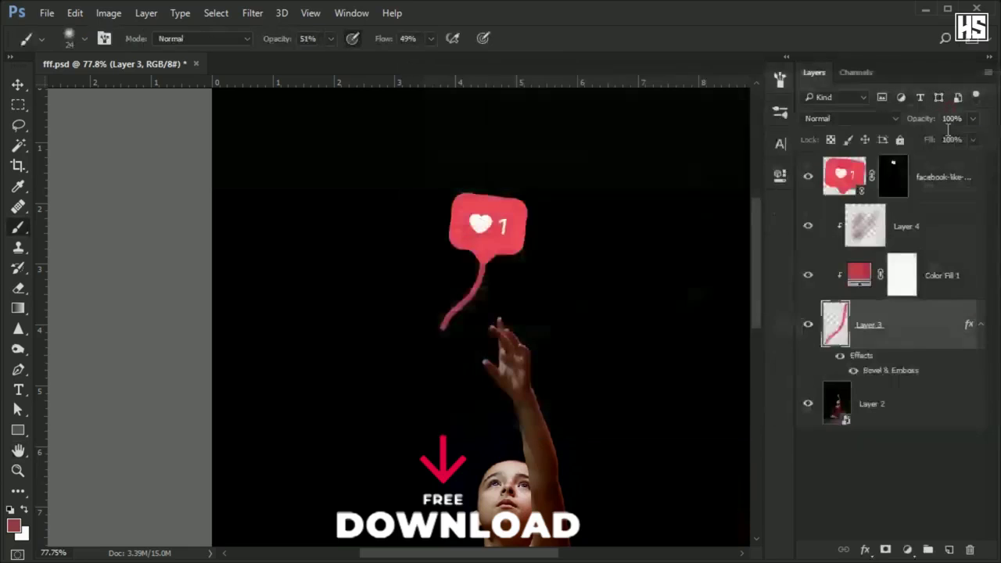
- Convert all bubble and string layers above Layer 2 into a single smart object
{"action": "left_click", "coordinate": [947, 172], "text": "shift"}
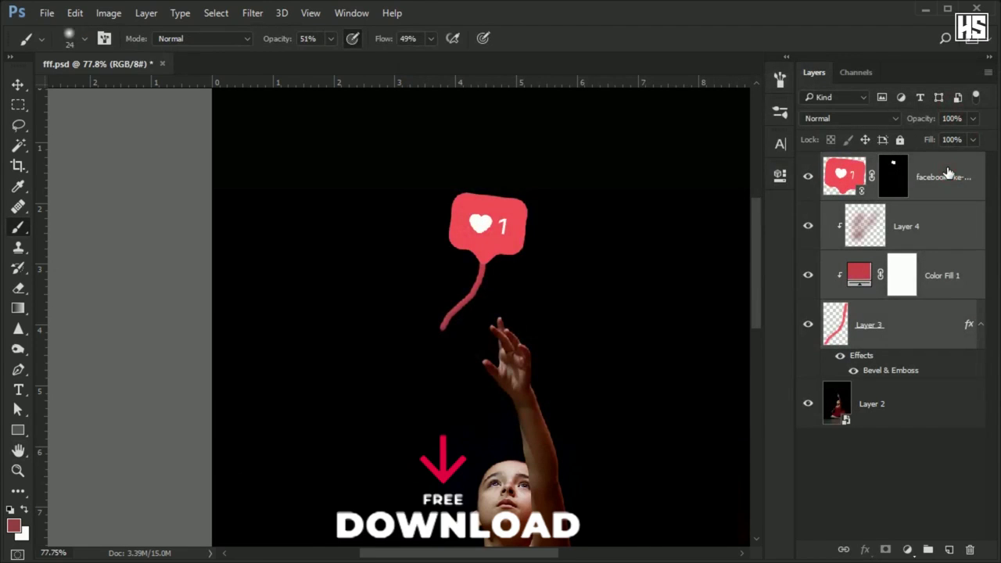
{"action": "right_click", "coordinate": [947, 172]}
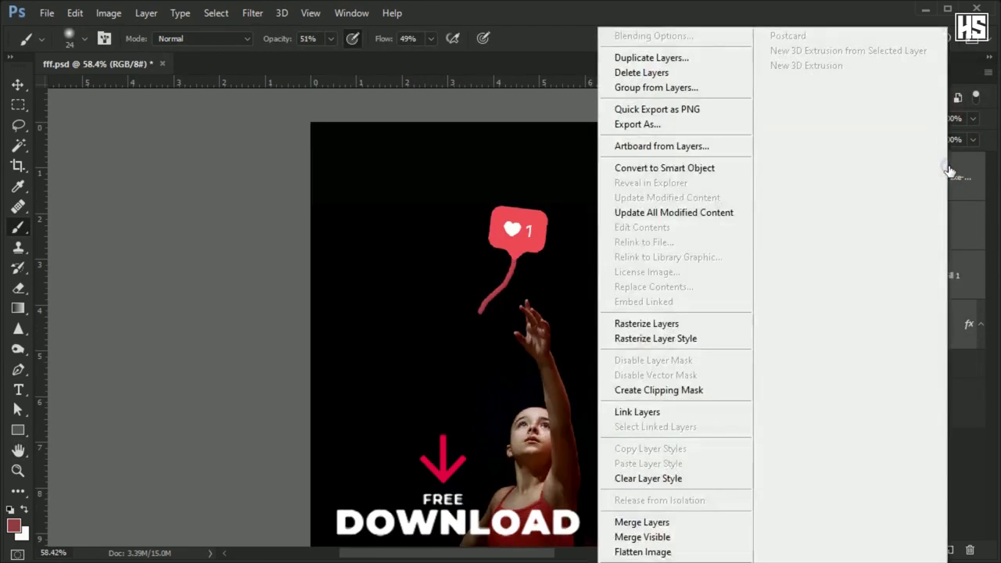
{"action": "left_click", "coordinate": [703, 166]}
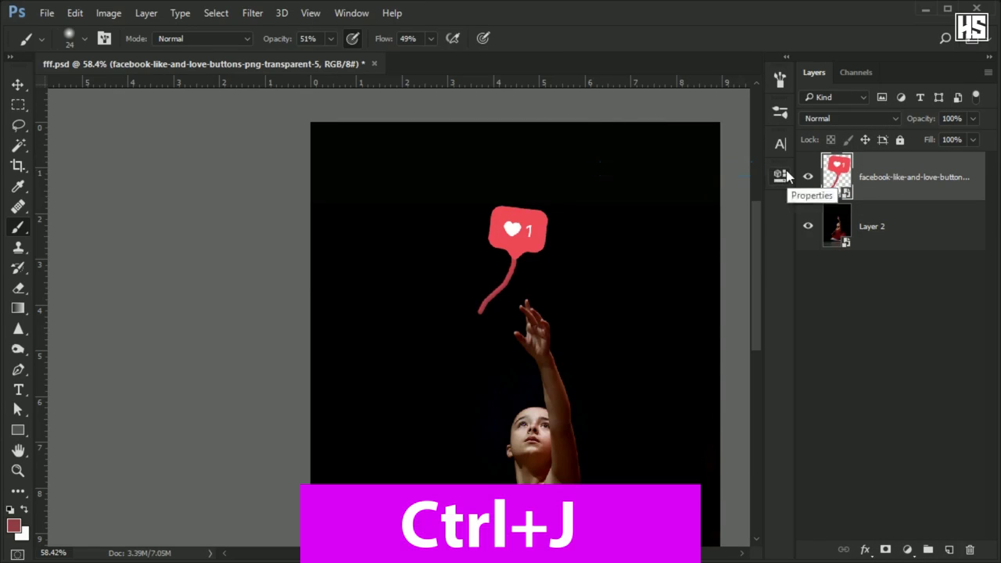
- Duplicate the balloon smart object and apply an 85 px Field Blur to the lower copy as a glow
{"action": "key", "text": "ctrl+j"}
{"action": "left_click", "coordinate": [885, 226]}
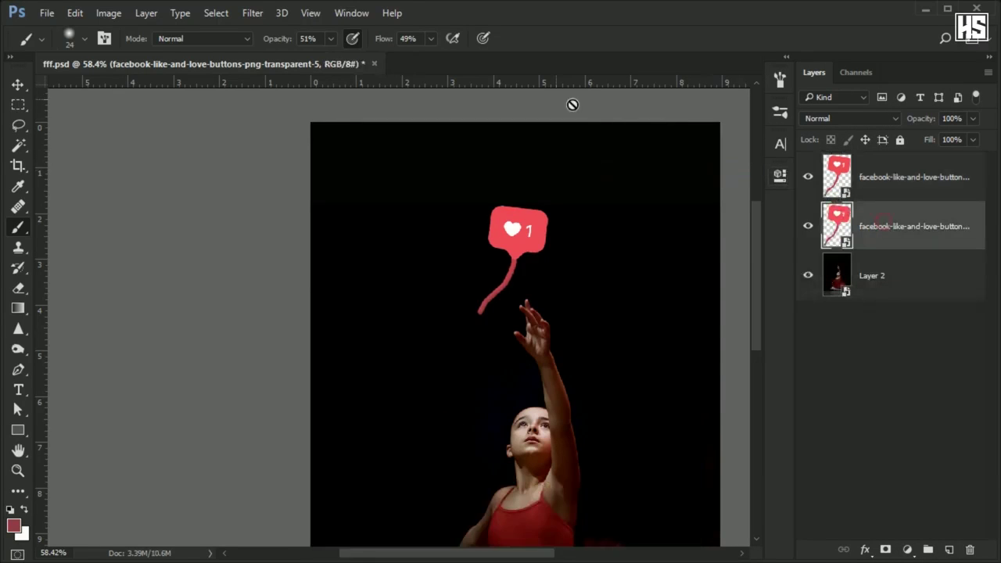
{"action": "left_click", "coordinate": [260, 15]}
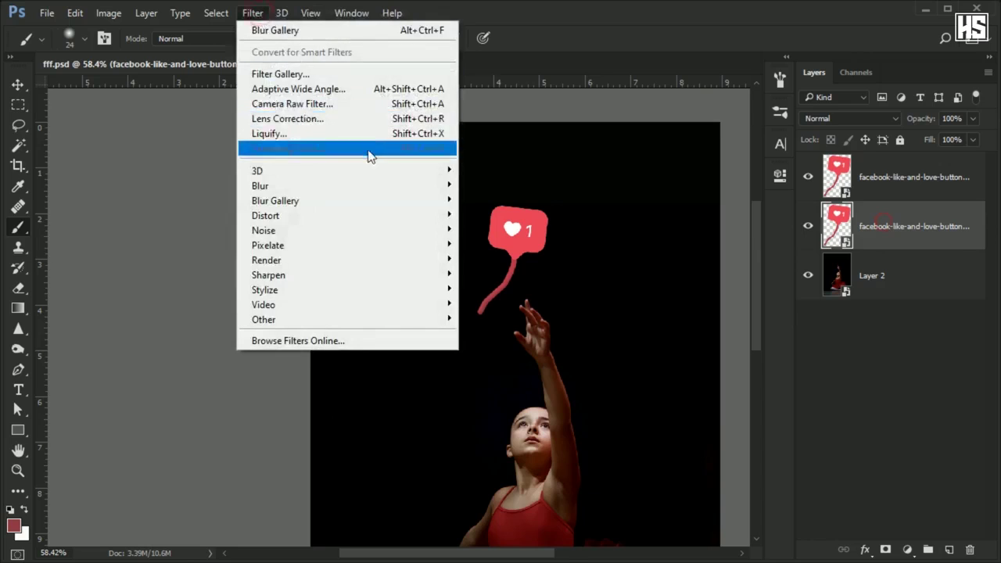
{"action": "mouse_move", "coordinate": [342, 203]}
{"action": "left_click", "coordinate": [493, 200]}
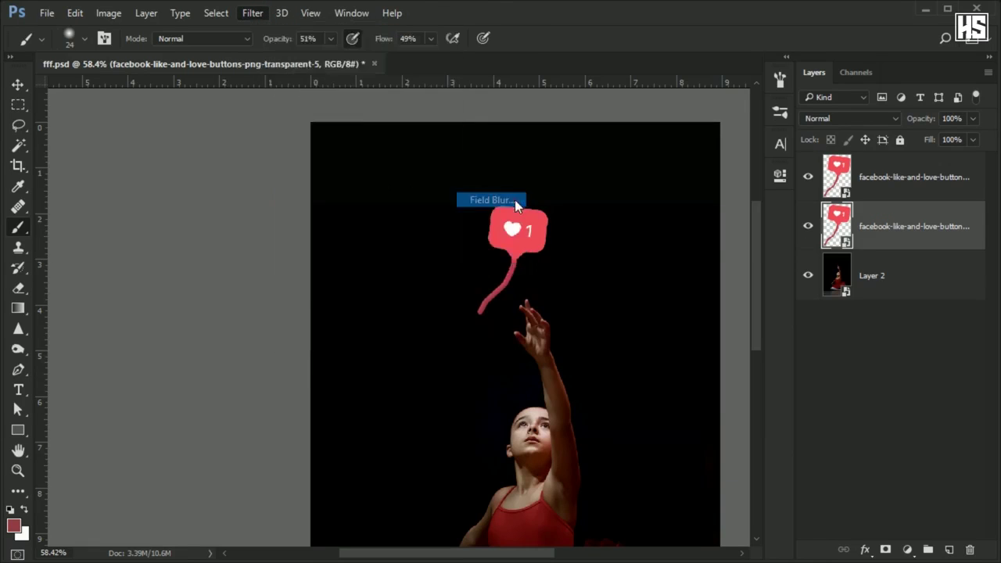
{"action": "left_click_drag", "start_coordinate": [890, 129], "coordinate": [919, 130]}
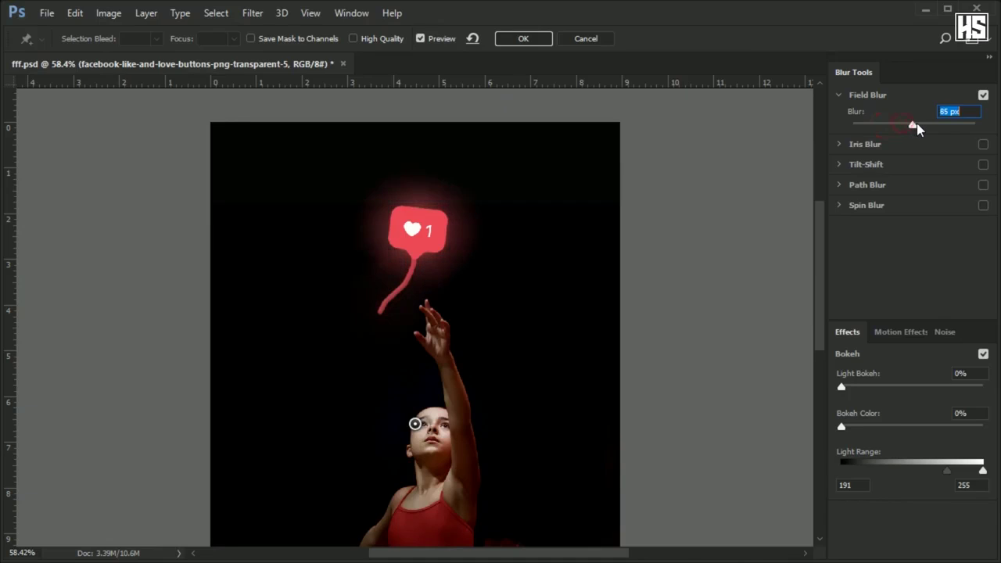
{"action": "left_click", "coordinate": [522, 39]}
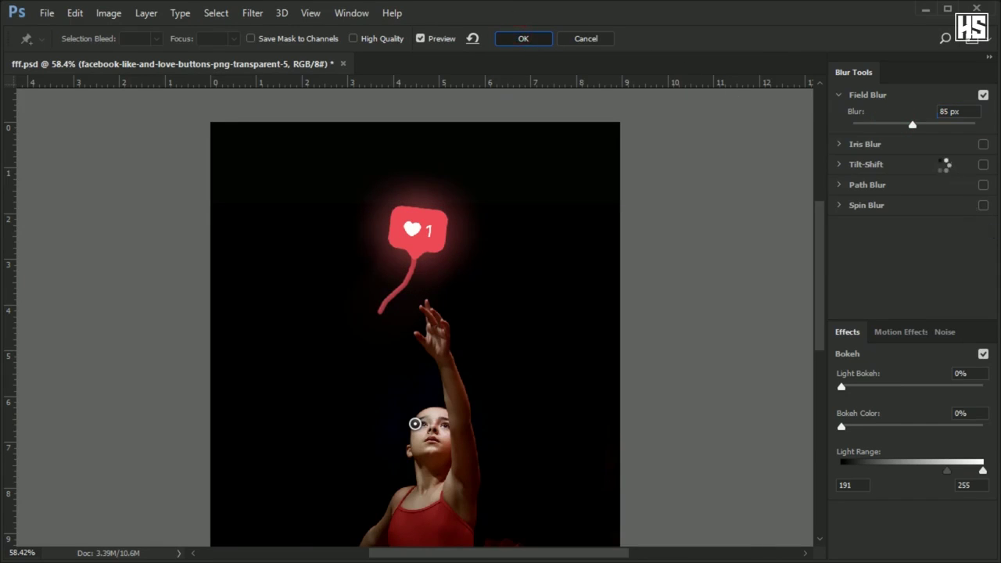
- Duplicate the sharp balloon again and apply a 34 px Field Blur to the copy directly beneath it
{"action": "key", "text": "ctrl+j"}
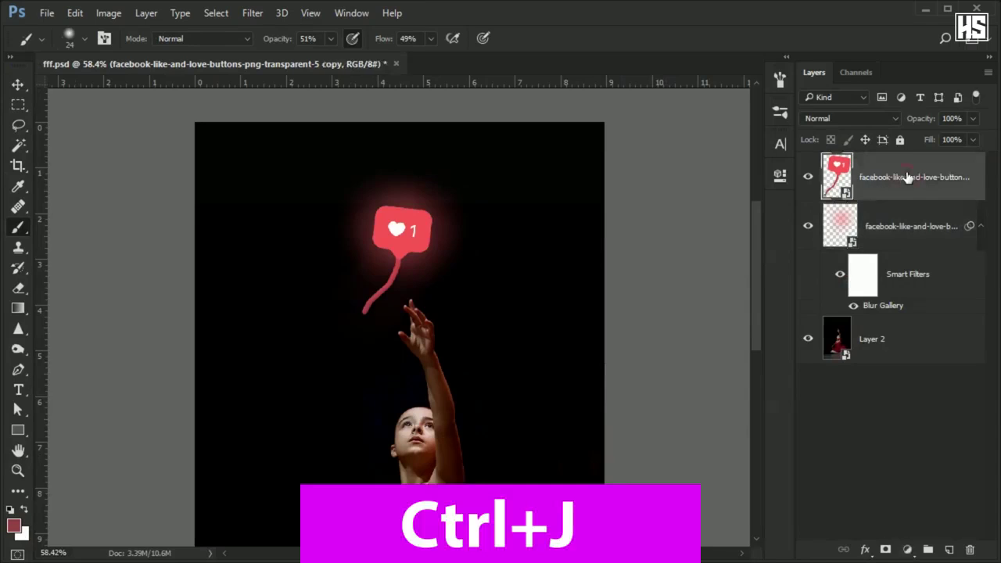
{"action": "key", "text": "ctrl+j"}
{"action": "left_click", "coordinate": [896, 227]}
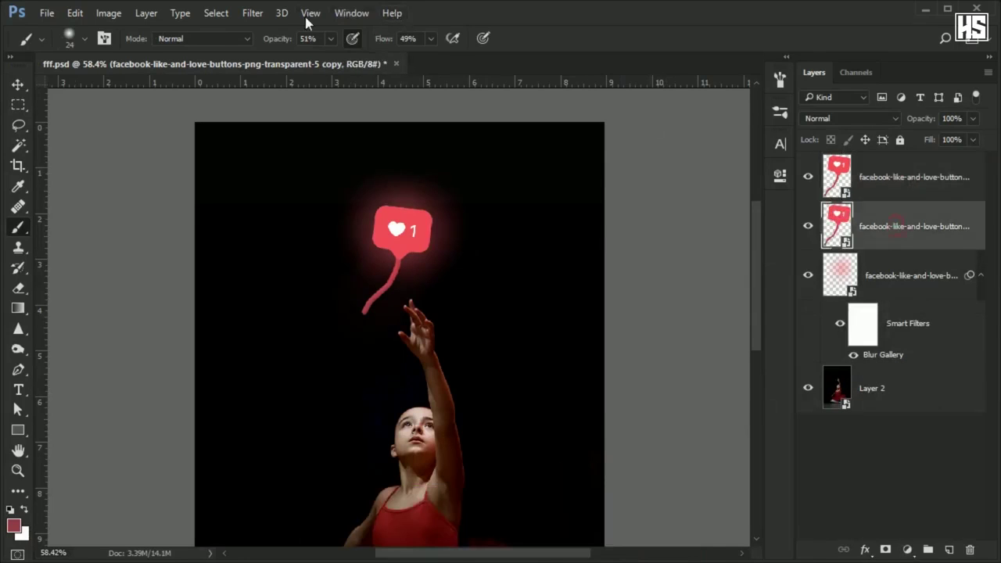
{"action": "left_click", "coordinate": [255, 15]}
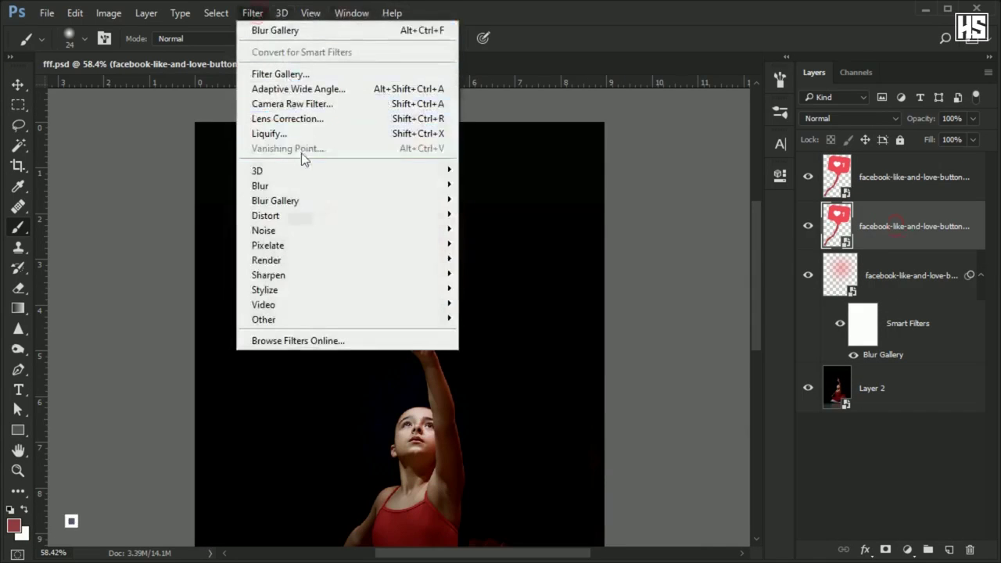
{"action": "mouse_move", "coordinate": [306, 203]}
{"action": "left_click", "coordinate": [500, 200]}
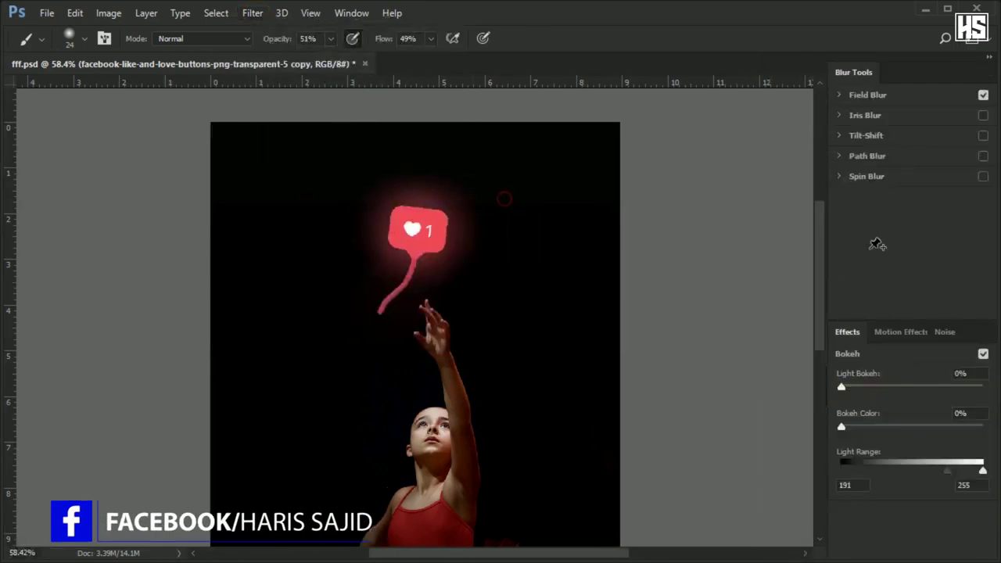
{"action": "left_click_drag", "start_coordinate": [881, 128], "coordinate": [903, 127]}
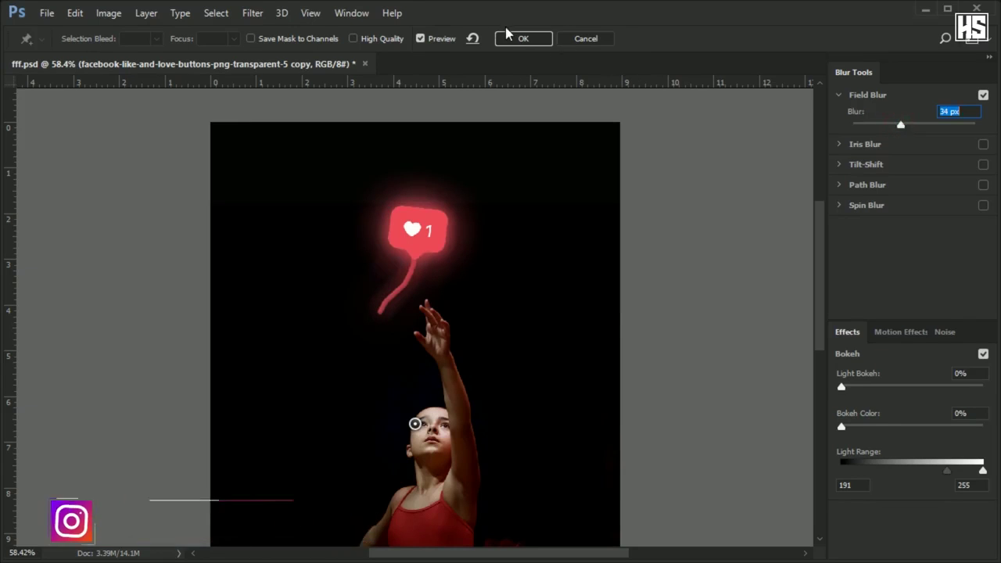
{"action": "left_click", "coordinate": [522, 38]}
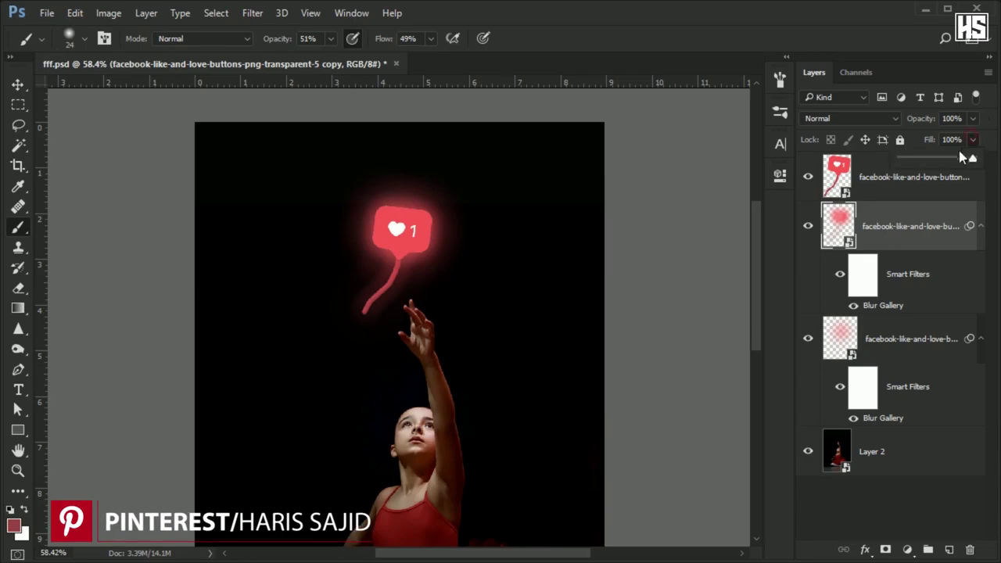
{"action": "left_click_drag", "start_coordinate": [959, 157], "coordinate": [960, 159]}
- Group the sharp balloon with its two glow layers and convert the group to a smart object
{"action": "left_click", "coordinate": [912, 179]}
{"action": "left_click", "coordinate": [923, 345], "text": "shift"}
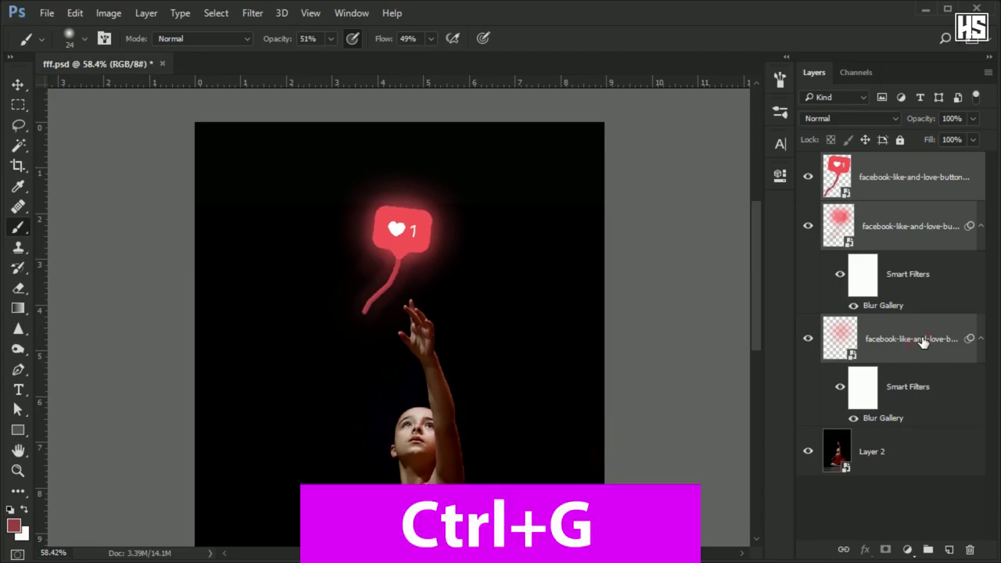
{"action": "key", "text": "ctrl+g"}
{"action": "key", "text": "ctrl+0"}
{"action": "right_click", "coordinate": [893, 161]}
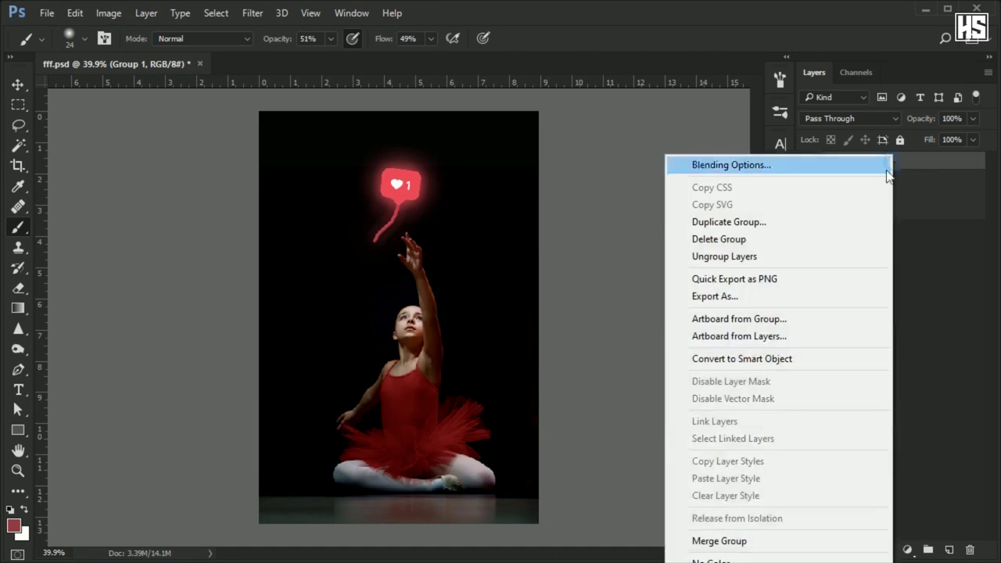
{"action": "left_click", "coordinate": [819, 358]}
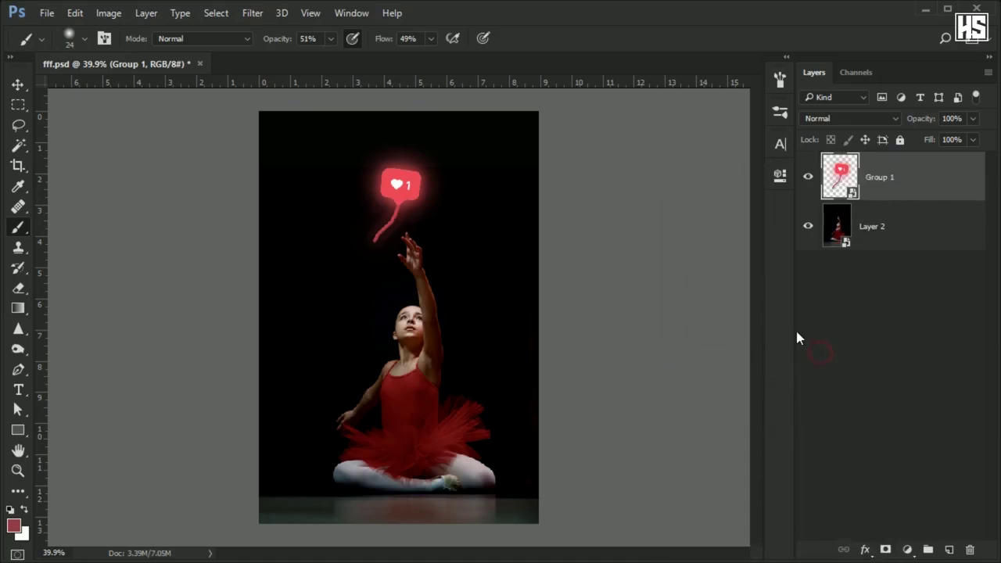
- Duplicate the glowing balloon, enlarge the copy and place it up and to the left, partly beyond the photo's upper edge
{"action": "key", "text": "ctrl+j"}
{"action": "key", "text": "ctrl+t"}
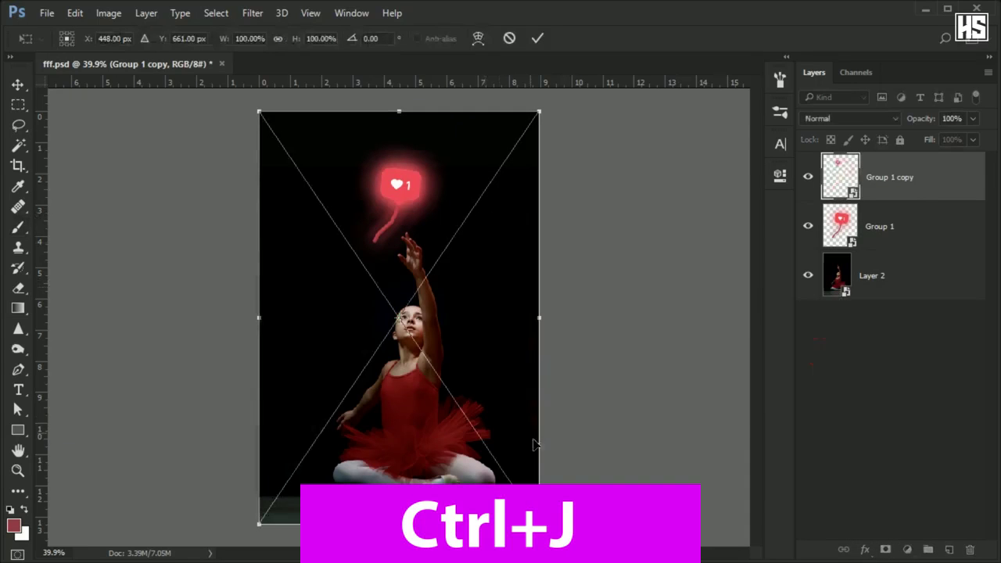
{"action": "left_click_drag", "start_coordinate": [539, 524], "coordinate": [649, 559]}
{"action": "left_click_drag", "start_coordinate": [576, 360], "coordinate": [537, 370]}
{"action": "scroll", "coordinate": [526, 323], "scroll_direction": "down", "scroll_amount": 6}
{"action": "left_click_drag", "start_coordinate": [513, 523], "coordinate": [522, 538]}
{"action": "left_click_drag", "start_coordinate": [484, 362], "coordinate": [477, 370]}
{"action": "left_click_drag", "start_coordinate": [516, 116], "coordinate": [491, 180]}
{"action": "left_click_drag", "start_coordinate": [470, 196], "coordinate": [528, 124]}
{"action": "left_click_drag", "start_coordinate": [497, 184], "coordinate": [486, 185]}
{"action": "left_click", "coordinate": [537, 38]}
{"action": "key", "text": "b"}
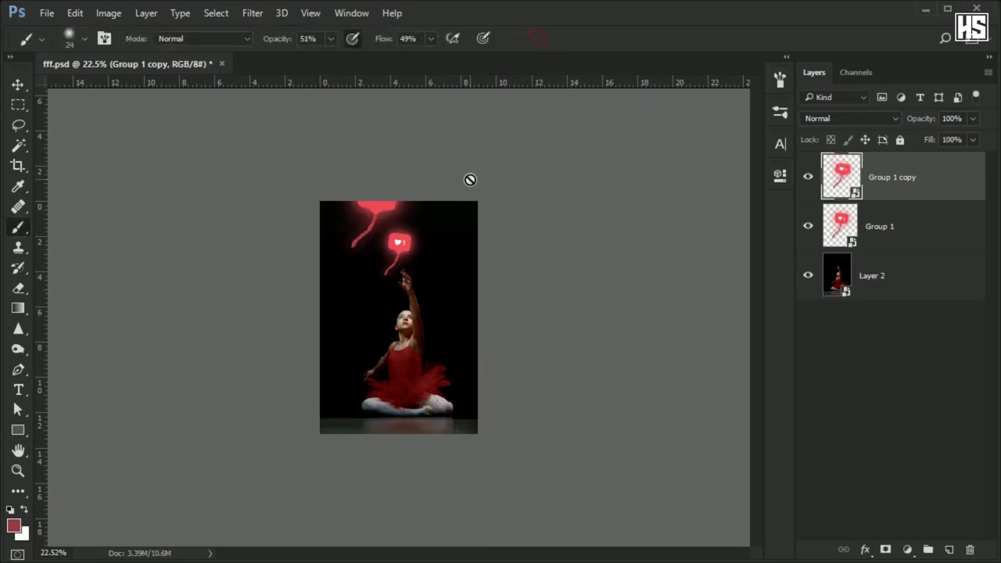
- Place a smaller, tilted duplicate of the large balloon in the photo's upper-right area with 50% fill
{"action": "scroll", "coordinate": [450, 172], "scroll_direction": "up", "scroll_amount": 4}
{"action": "scroll", "coordinate": [430, 167], "scroll_direction": "up", "scroll_amount": 2}
{"action": "key", "text": "ctrl+j"}
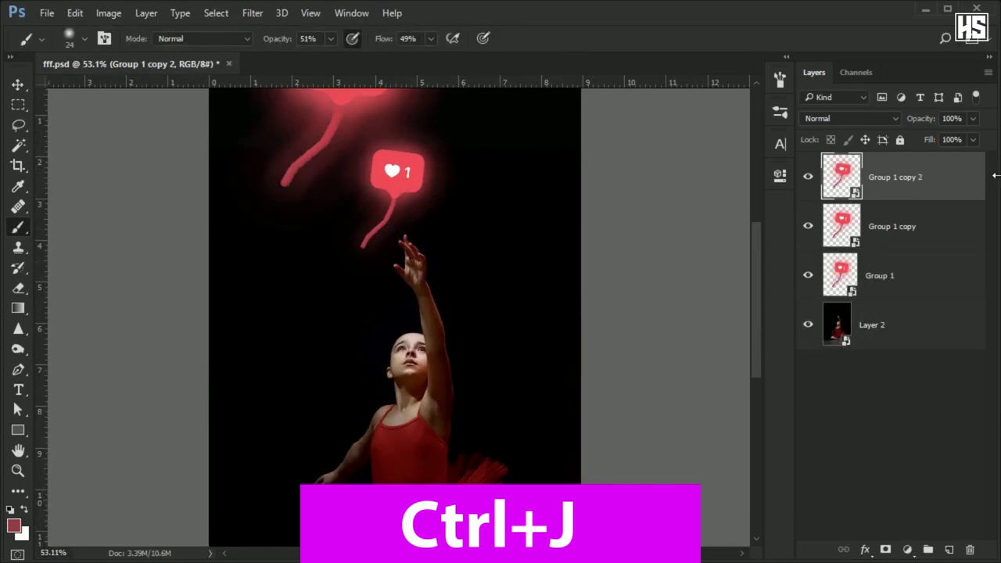
{"action": "key", "text": "ctrl+t"}
{"action": "left_click_drag", "start_coordinate": [324, 130], "coordinate": [563, 199]}
{"action": "scroll", "coordinate": [559, 199], "scroll_direction": "down", "scroll_amount": 8}
{"action": "left_click_drag", "start_coordinate": [342, 171], "coordinate": [432, 236]}
{"action": "scroll", "coordinate": [438, 243], "scroll_direction": "up", "scroll_amount": 8}
{"action": "left_click_drag", "start_coordinate": [547, 259], "coordinate": [518, 340]}
{"action": "left_click_drag", "start_coordinate": [375, 248], "coordinate": [401, 285]}
{"action": "left_click_drag", "start_coordinate": [551, 402], "coordinate": [523, 355]}
{"action": "left_click_drag", "start_coordinate": [373, 238], "coordinate": [404, 279]}
{"action": "left_click_drag", "start_coordinate": [461, 326], "coordinate": [458, 288]}
{"action": "left_click", "coordinate": [538, 38]}
{"action": "left_click", "coordinate": [973, 139]}
{"action": "left_click_drag", "start_coordinate": [975, 157], "coordinate": [938, 161]}
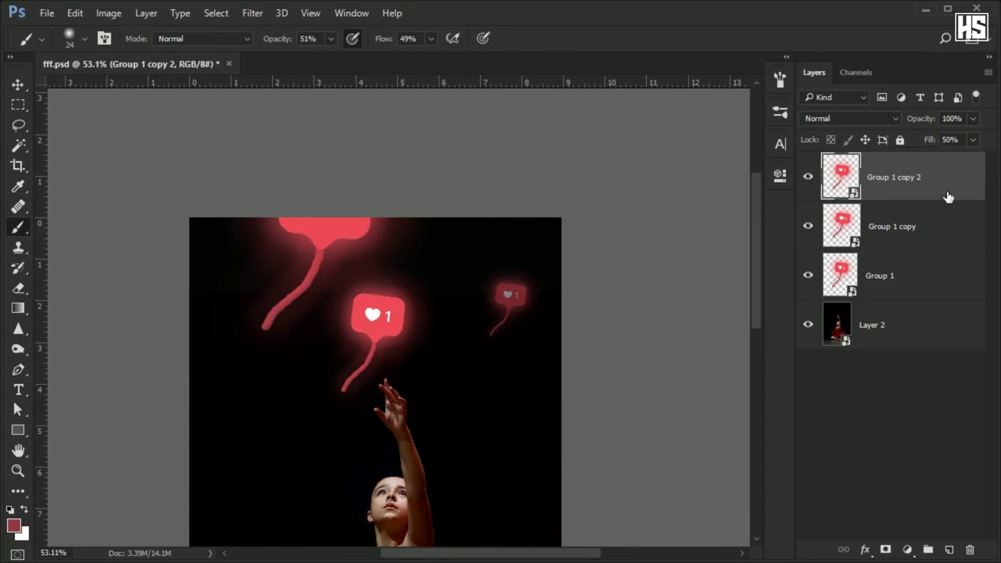
- Place an even smaller duplicate of the faded balloon to the left of the raised hand with 25% fill
{"action": "key", "text": "ctrl+j"}
{"action": "key", "text": "ctrl+t"}
{"action": "left_click_drag", "start_coordinate": [534, 365], "coordinate": [302, 380]}
{"action": "left_click_drag", "start_coordinate": [386, 258], "coordinate": [369, 283]}
{"action": "left_click_drag", "start_coordinate": [333, 377], "coordinate": [363, 406]}
{"action": "left_click_drag", "start_coordinate": [399, 312], "coordinate": [390, 325]}
{"action": "left_click_drag", "start_coordinate": [364, 375], "coordinate": [349, 364]}
{"action": "key", "text": "Return"}
{"action": "key", "text": "b"}
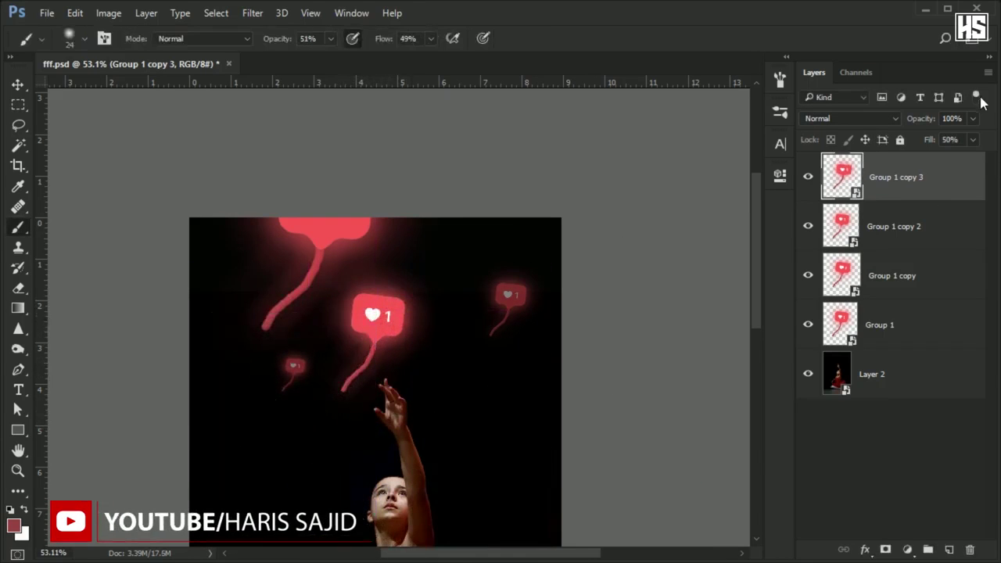
{"action": "left_click", "coordinate": [973, 141]}
{"action": "left_click_drag", "start_coordinate": [951, 158], "coordinate": [933, 158]}
- Move the main balloon up and to the right above the dancer's hand, and group all four balloon layers
{"action": "key", "text": "ctrl+0"}
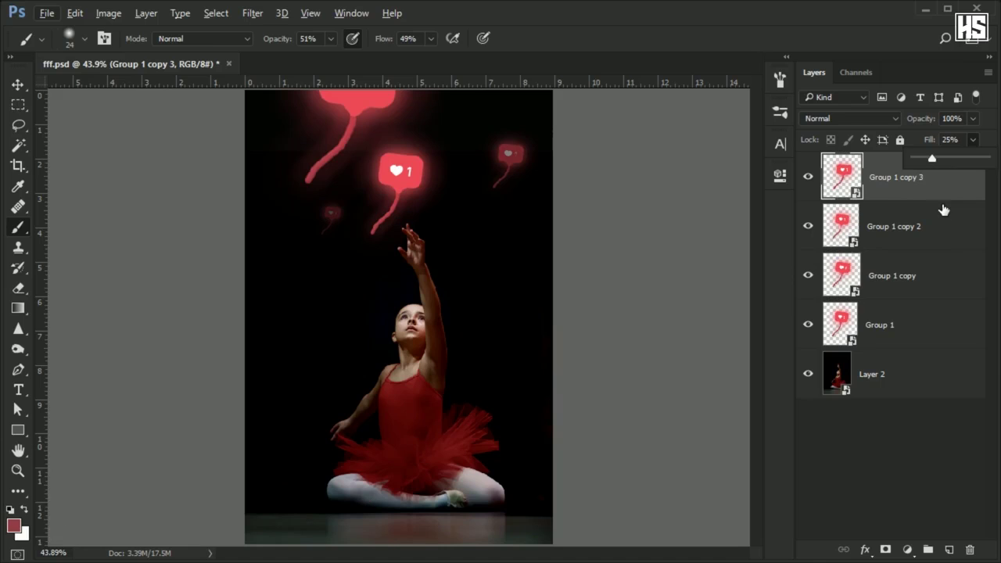
{"action": "left_click", "coordinate": [926, 310]}
{"action": "left_click", "coordinate": [925, 311]}
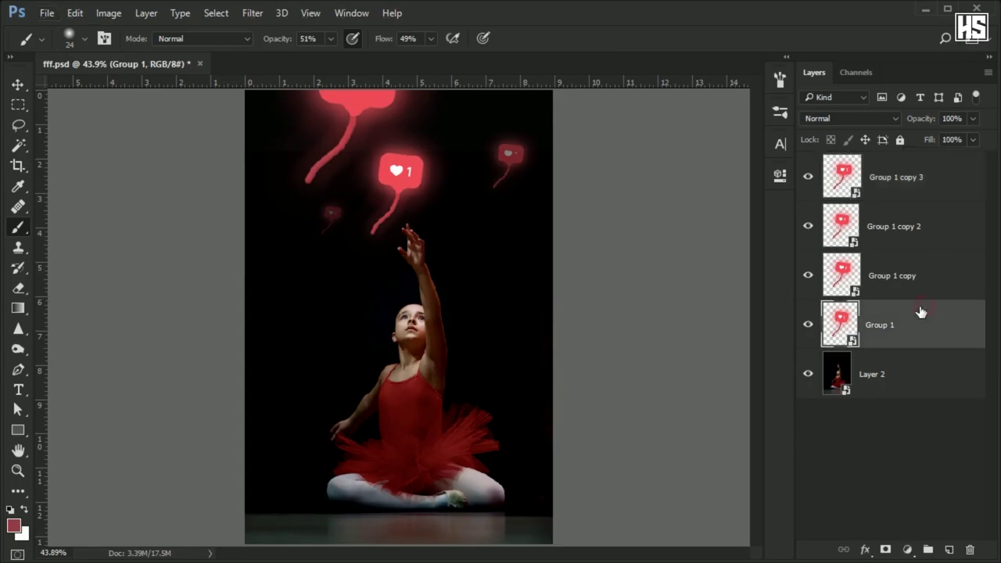
{"action": "key", "text": "ctrl+t"}
{"action": "left_click_drag", "start_coordinate": [411, 207], "coordinate": [436, 189]}
{"action": "key", "text": "Return"}
{"action": "left_click", "coordinate": [941, 168], "text": "shift"}
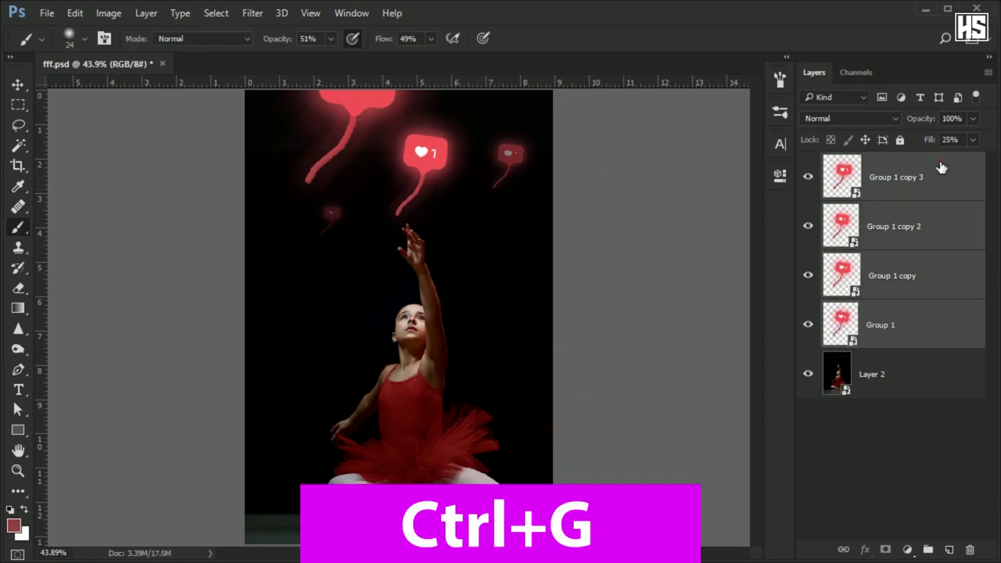
{"action": "key", "text": "ctrl+g"}
- Clip a Hue/Saturation adjustment to Layer 2 with Colorize on, hue 355, saturation about 49 and 61% layer fill
{"action": "left_click", "coordinate": [900, 200]}
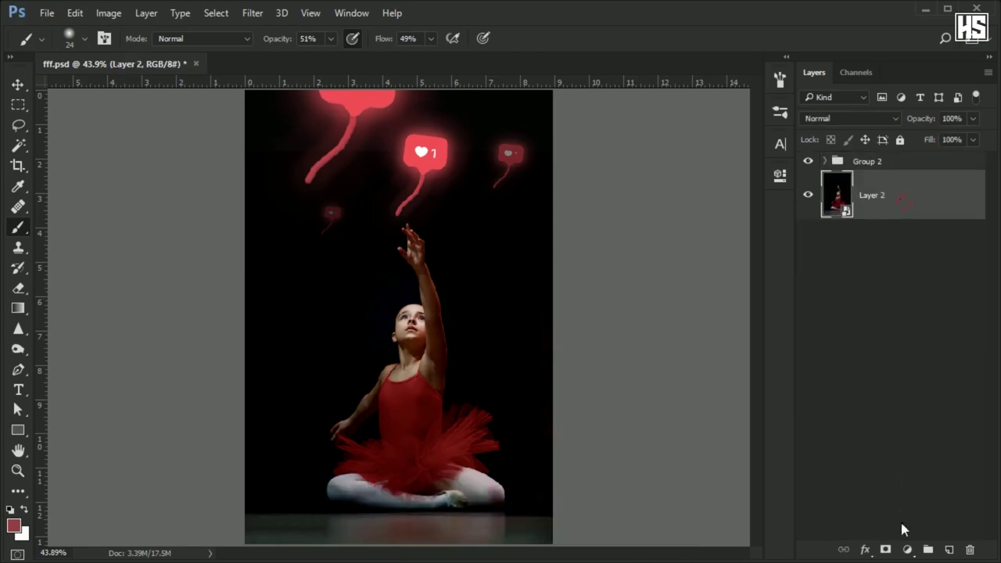
{"action": "left_click", "coordinate": [906, 550]}
{"action": "left_click", "coordinate": [871, 360]}
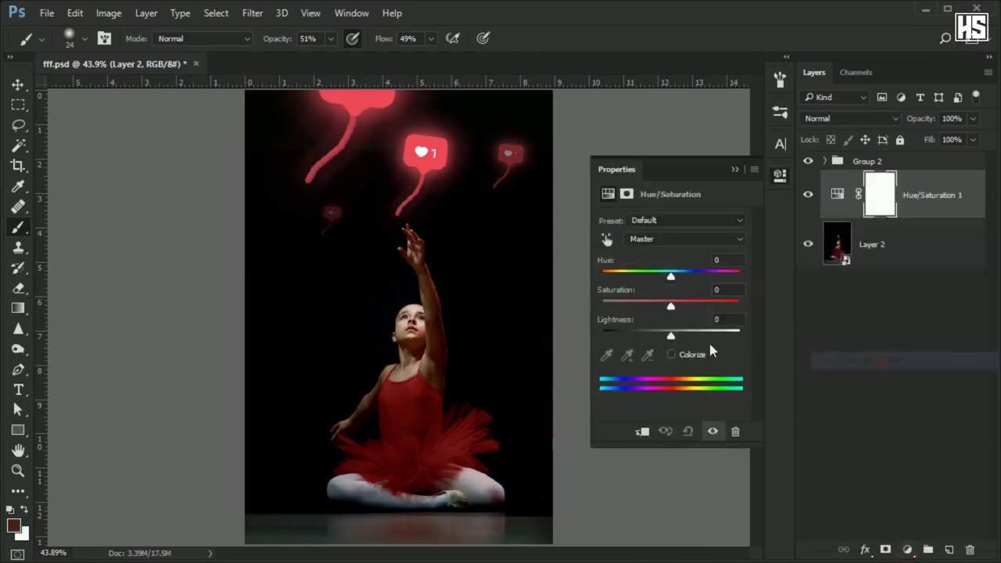
{"action": "left_click", "coordinate": [640, 431]}
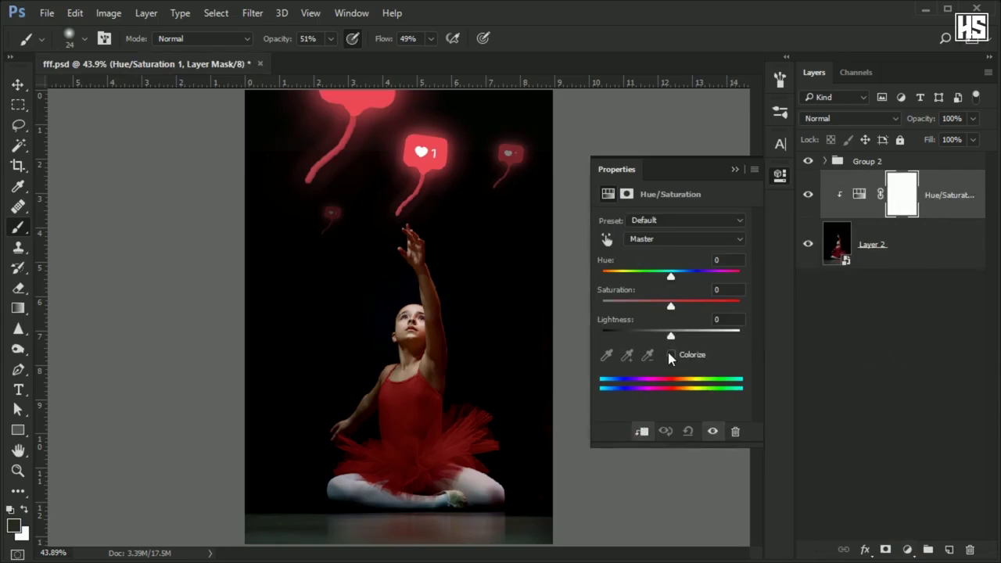
{"action": "left_click", "coordinate": [670, 354]}
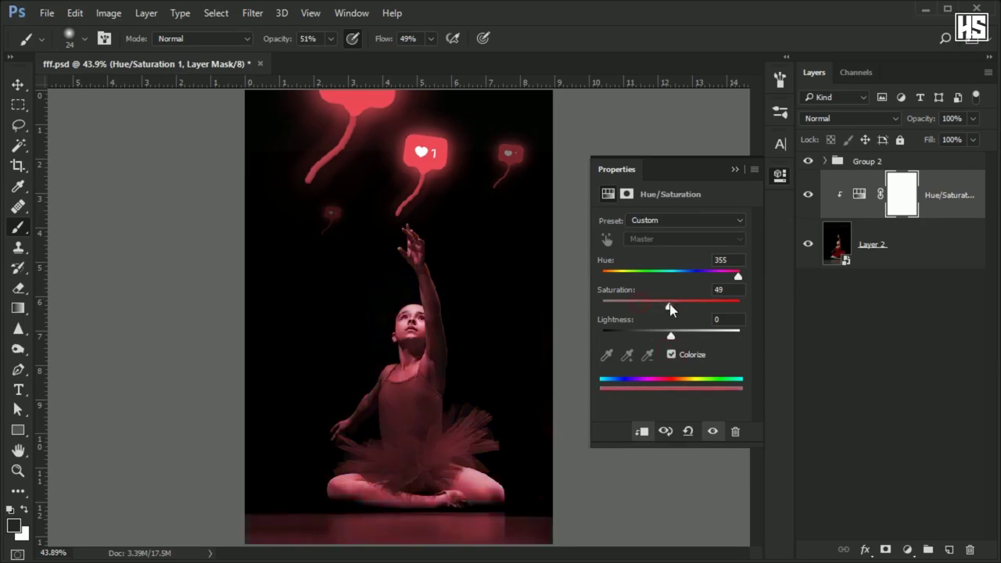
{"action": "left_click", "coordinate": [735, 169]}
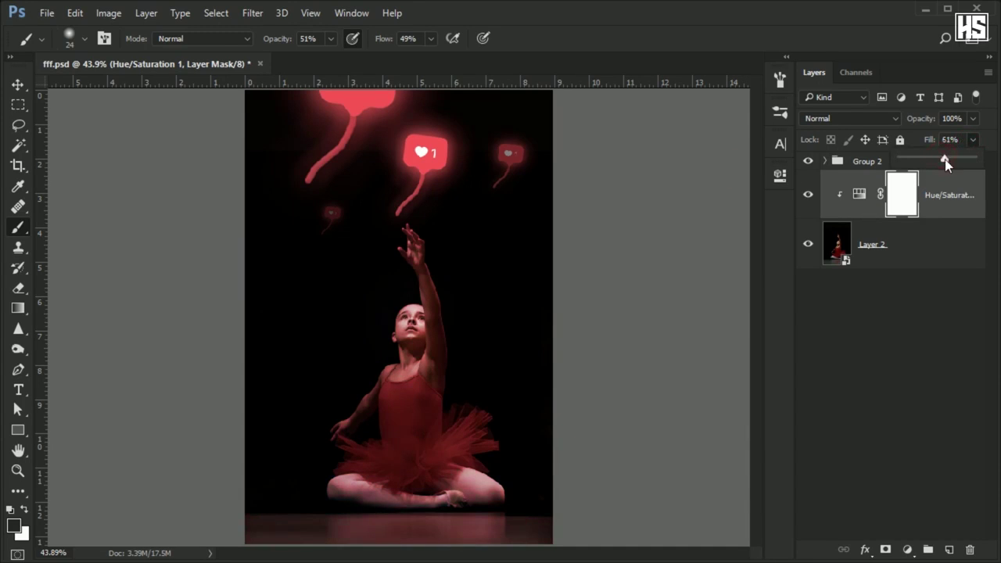
- Duplicate the balloon group and merge the duplicate into a single layer
{"action": "left_click", "coordinate": [887, 164]}
{"action": "key", "text": "ctrl+j"}
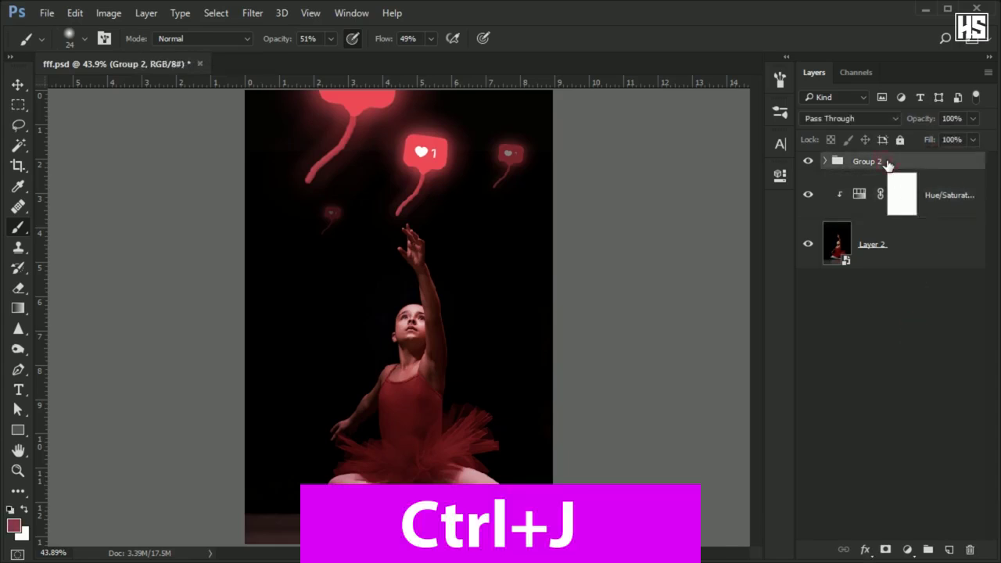
{"action": "right_click", "coordinate": [888, 164]}
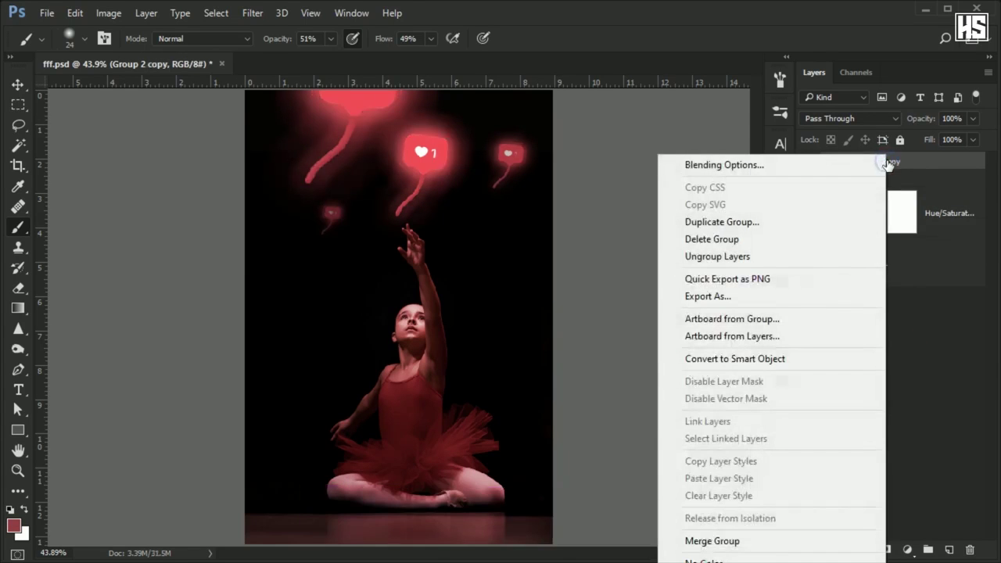
{"action": "left_click", "coordinate": [788, 542]}
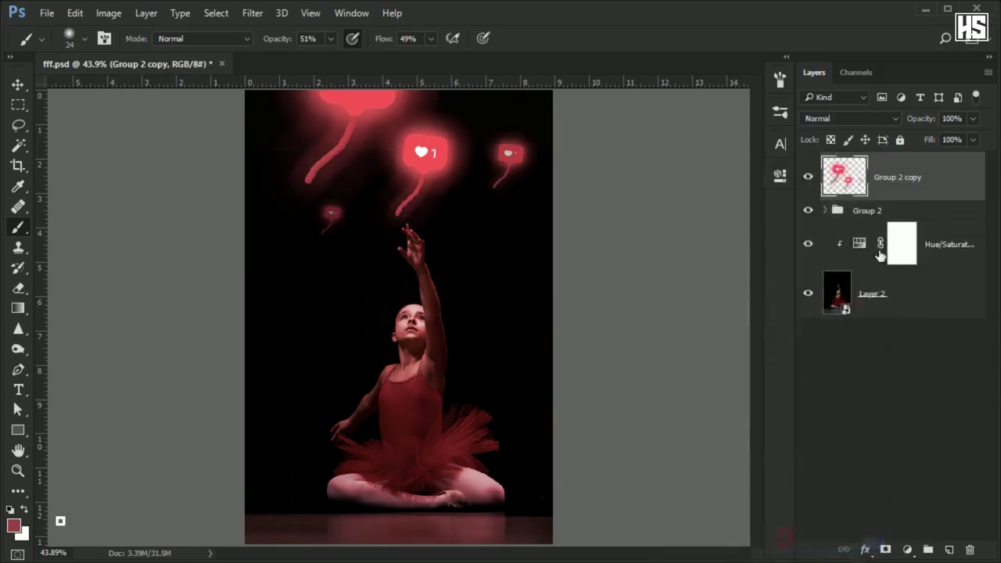
- Flip the merged balloon layer vertically and move it down onto the floor as a reflection below the dancer
{"action": "key", "text": "ctrl+t"}
{"action": "right_click", "coordinate": [397, 170]}
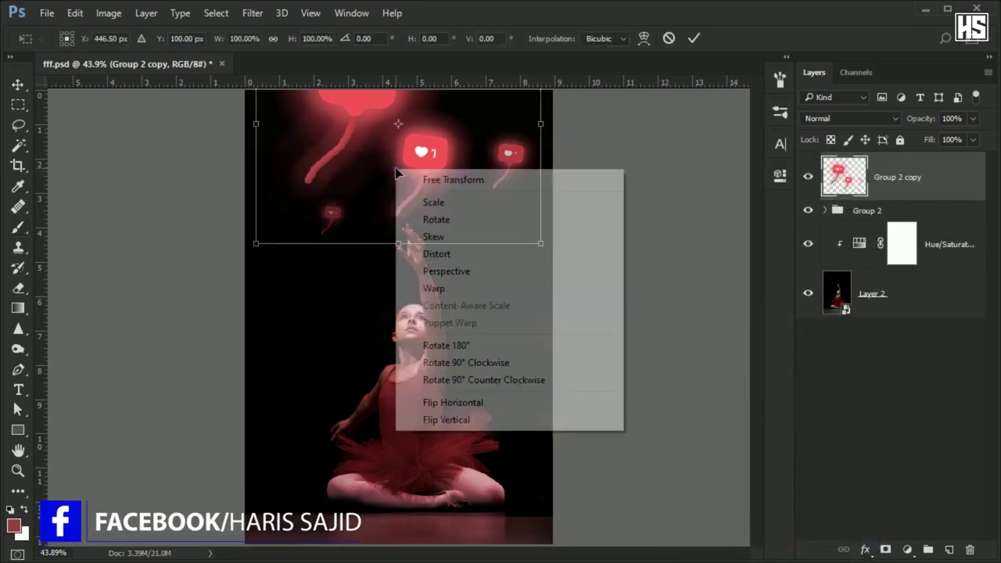
{"action": "left_click", "coordinate": [481, 419]}
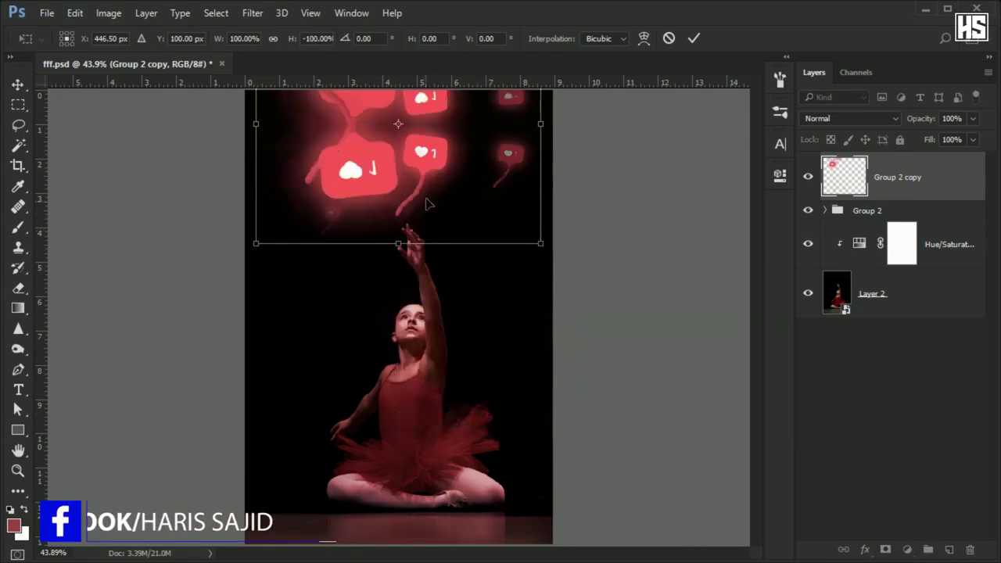
{"action": "left_click_drag", "start_coordinate": [474, 192], "coordinate": [474, 535]}
{"action": "mouse_move", "coordinate": [399, 369]}
{"action": "left_mouse_down"}
{"action": "mouse_move", "coordinate": [415, 474]}
{"action": "mouse_move", "coordinate": [402, 395]}
{"action": "mouse_move", "coordinate": [401, 475]}
{"action": "mouse_move", "coordinate": [402, 129]}
{"action": "mouse_move", "coordinate": [401, 470]}
{"action": "left_mouse_up"}
{"action": "key", "text": "Return"}
{"action": "key", "text": "b"}
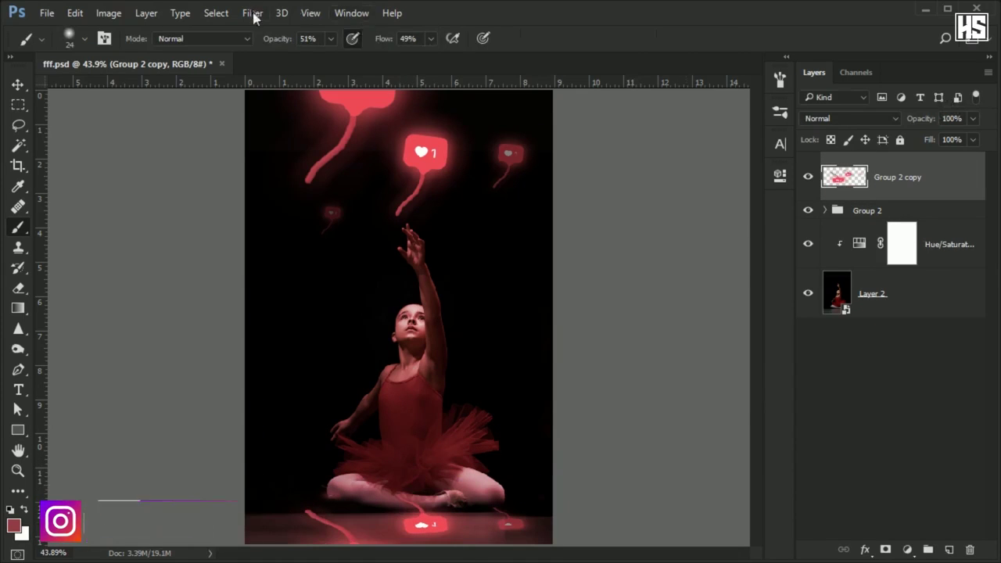
- Apply a Gaussian Blur of 8.8 pixels to the floor reflection and set its fill to 52%
{"action": "left_click", "coordinate": [253, 13]}
{"action": "mouse_move", "coordinate": [354, 189]}
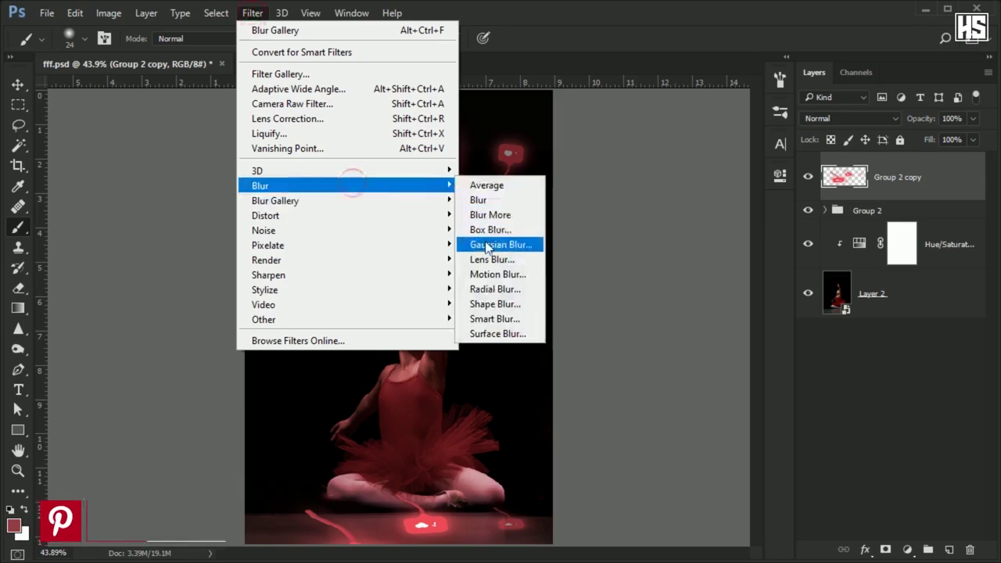
{"action": "left_click", "coordinate": [518, 247]}
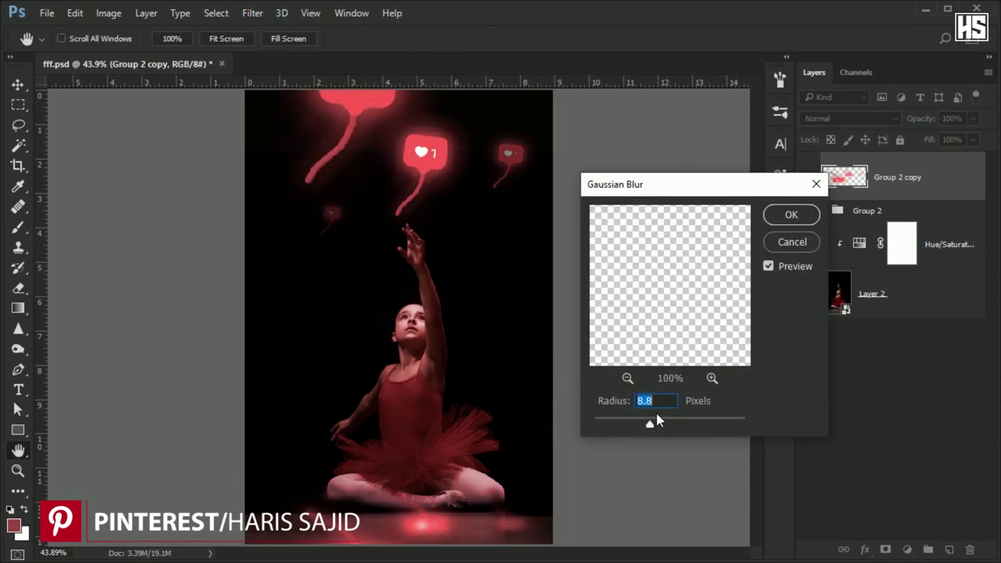
{"action": "left_click", "coordinate": [792, 215]}
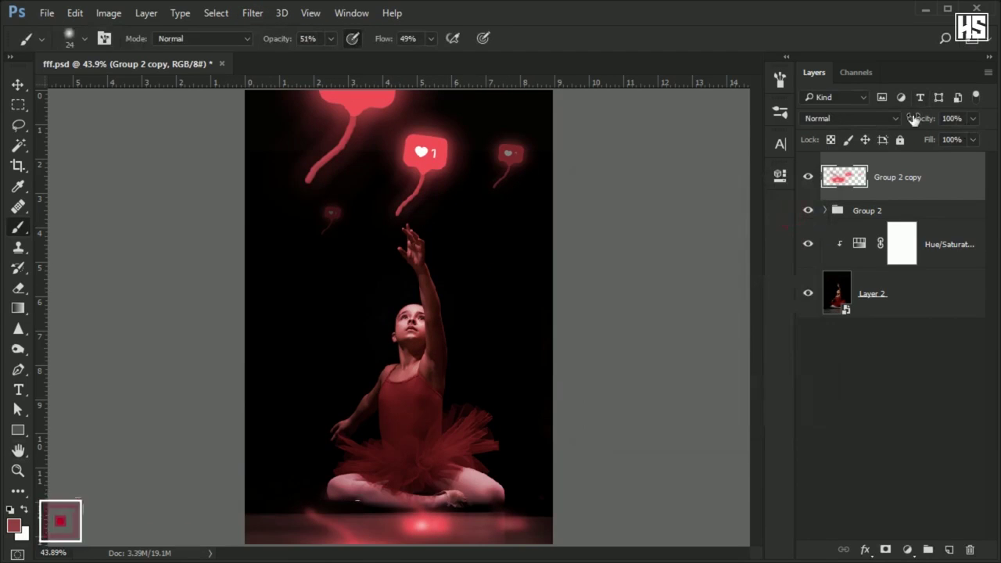
{"action": "left_click_drag", "start_coordinate": [973, 139], "coordinate": [933, 160]}
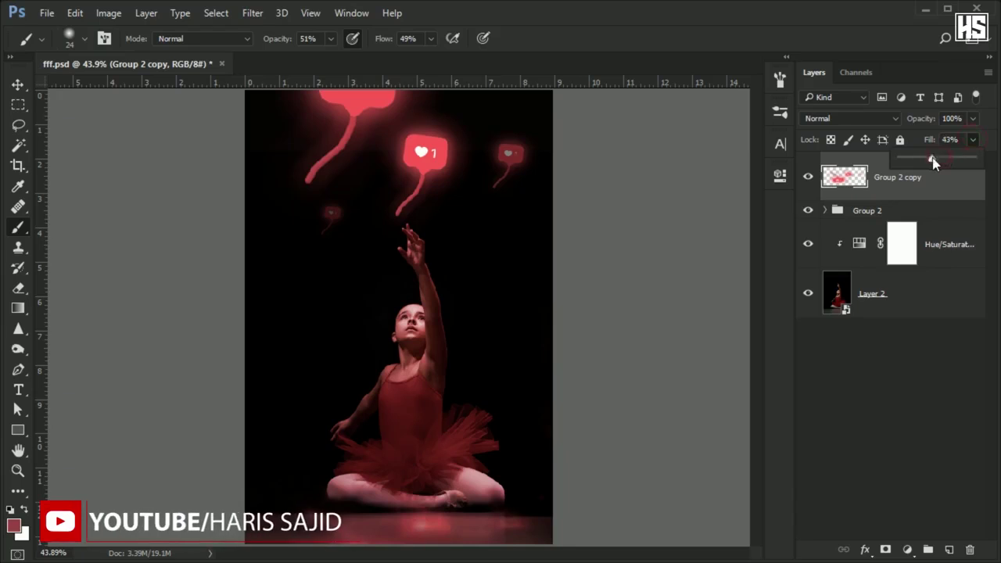
{"action": "left_click_drag", "start_coordinate": [939, 210], "coordinate": [936, 195]}
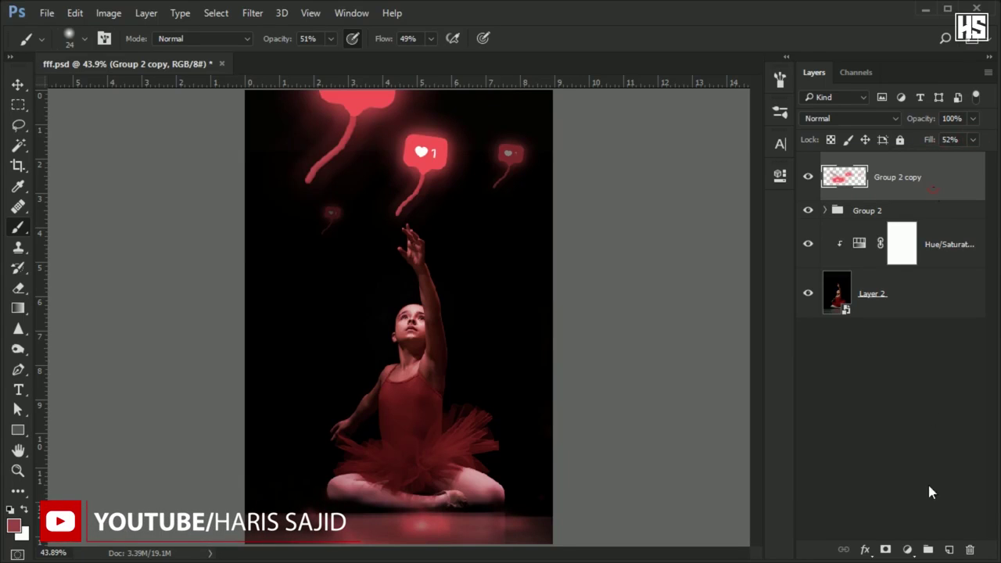
- Add a layer mask to the reflection and paint out its upper part around the dancer's legs with a large soft black brush
{"action": "left_click", "coordinate": [885, 550]}
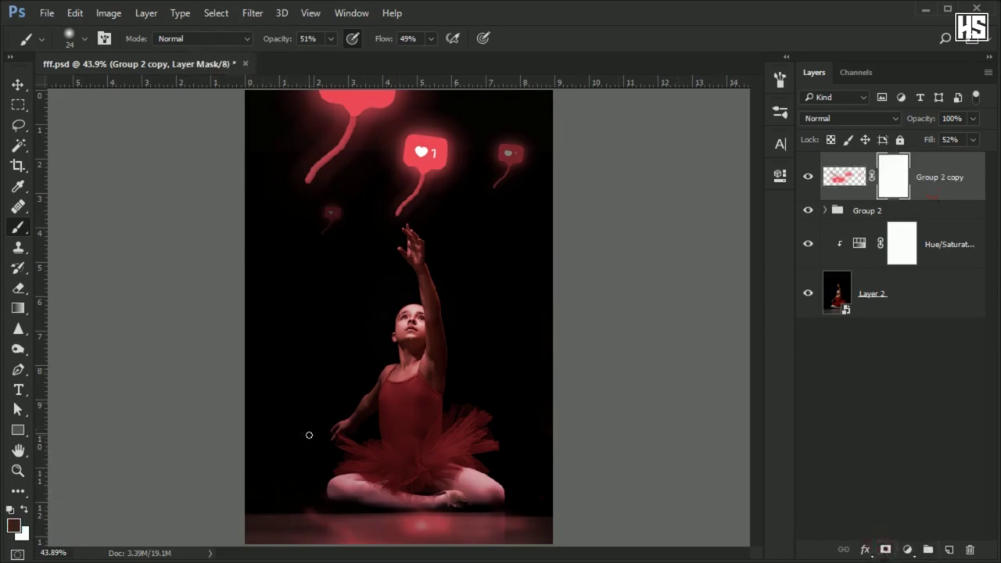
{"action": "left_click_drag", "start_coordinate": [335, 440], "coordinate": [374, 444]}
{"action": "left_click_drag", "start_coordinate": [299, 474], "coordinate": [330, 474]}
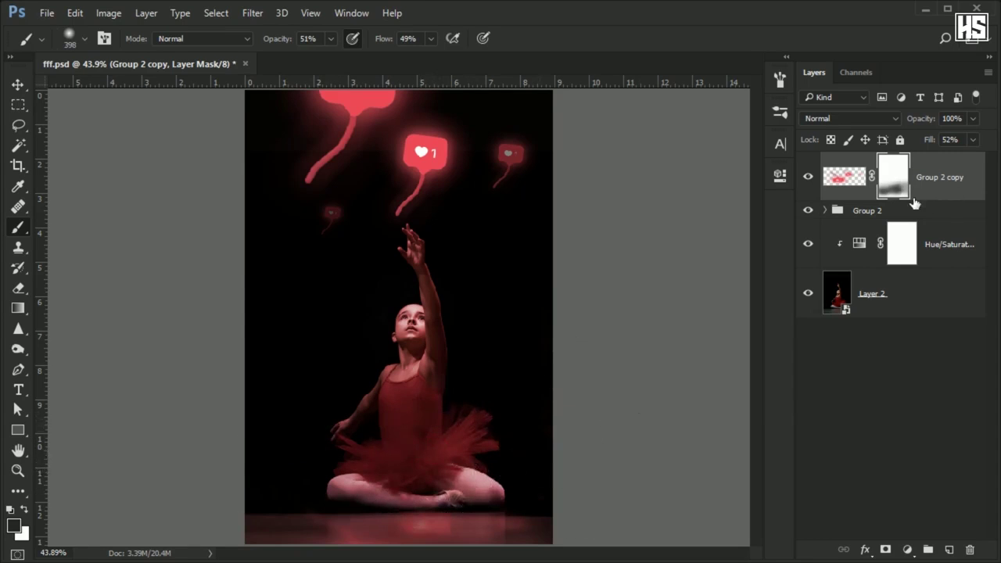
- Add a second Hue/Saturation adjustment above the first one and raise its saturation
{"action": "left_click", "coordinate": [948, 249]}
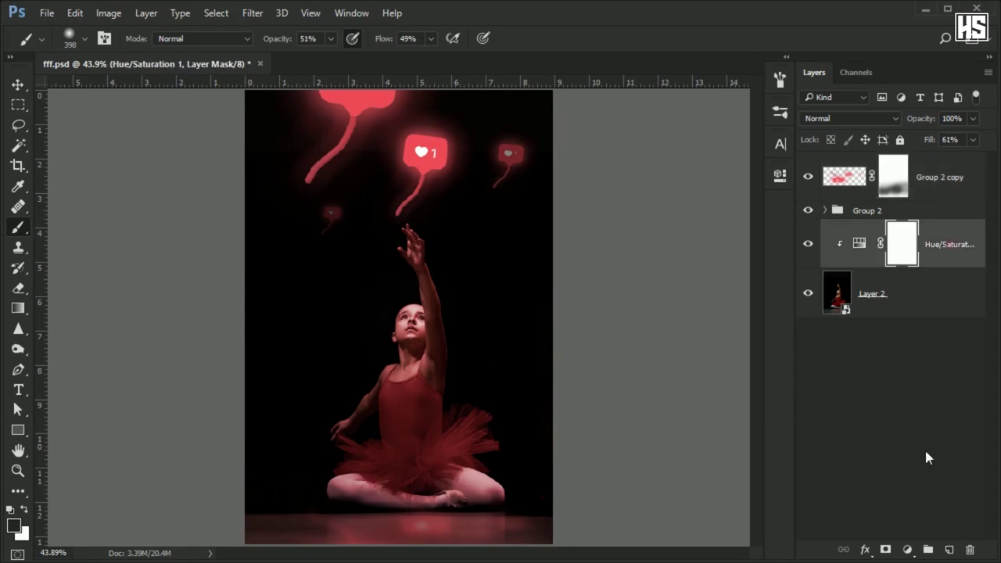
{"action": "left_click", "coordinate": [905, 552]}
{"action": "left_click", "coordinate": [883, 361]}
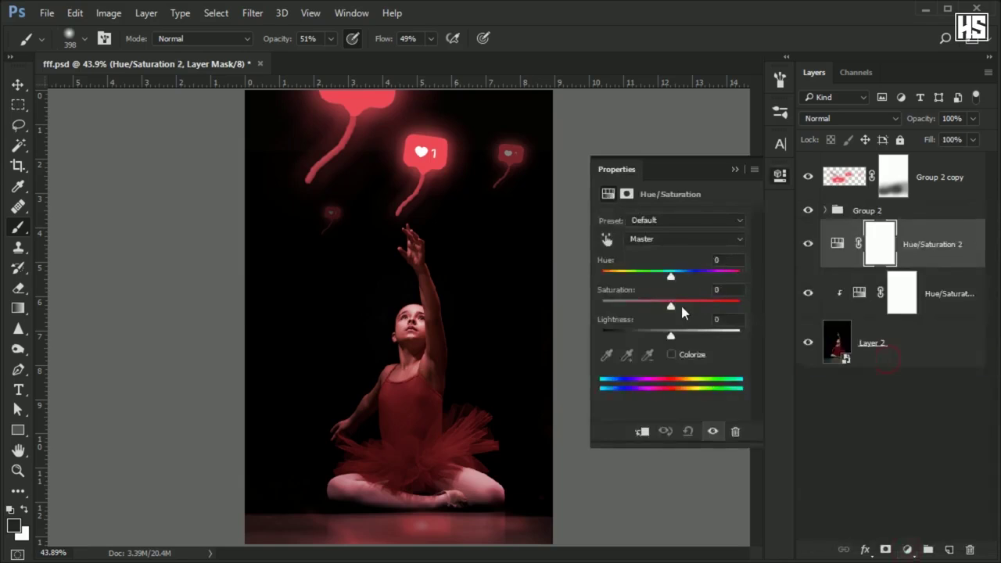
{"action": "left_click_drag", "start_coordinate": [704, 309], "coordinate": [715, 306]}
{"action": "left_click", "coordinate": [735, 169]}
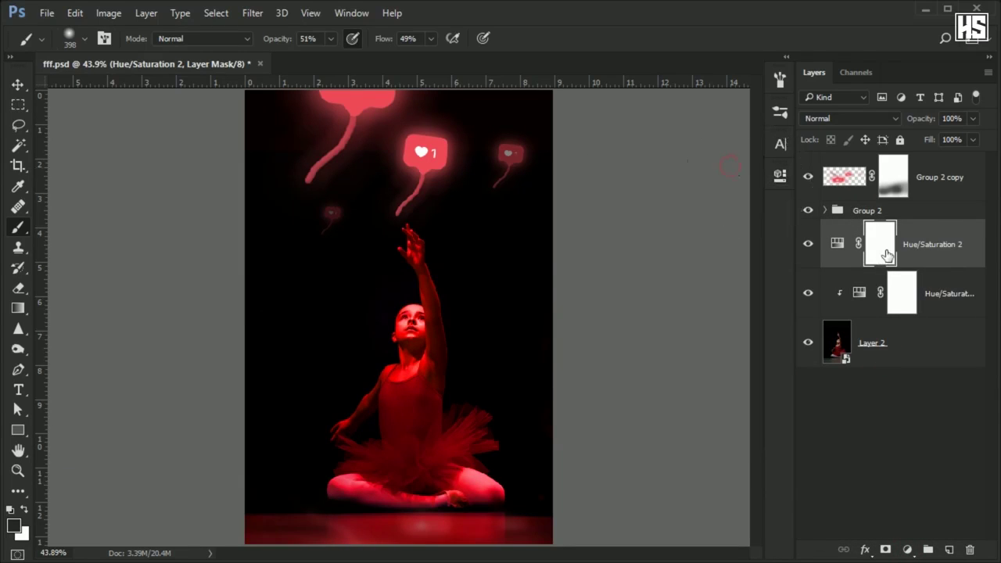
- Invert the new Hue/Saturation mask and paint white over the palm of the raised hand with a 15 px brush
{"action": "key", "text": "ctrl+i"}
{"action": "scroll", "coordinate": [421, 312], "scroll_direction": "up", "scroll_amount": 5}
{"action": "mouse_move", "coordinate": [408, 311]}
{"action": "left_mouse_down"}
{"action": "mouse_move", "coordinate": [340, 324]}
{"action": "mouse_move", "coordinate": [340, 308]}
{"action": "left_mouse_up"}
{"action": "scroll", "coordinate": [416, 172], "scroll_direction": "up", "scroll_amount": 3}
{"action": "scroll", "coordinate": [394, 251], "scroll_direction": "up", "scroll_amount": 3}
{"action": "left_click_drag", "start_coordinate": [383, 279], "coordinate": [300, 292]}
{"action": "scroll", "coordinate": [402, 371], "scroll_direction": "up", "scroll_amount": 3}
{"action": "left_click_drag", "start_coordinate": [374, 395], "coordinate": [428, 487]}
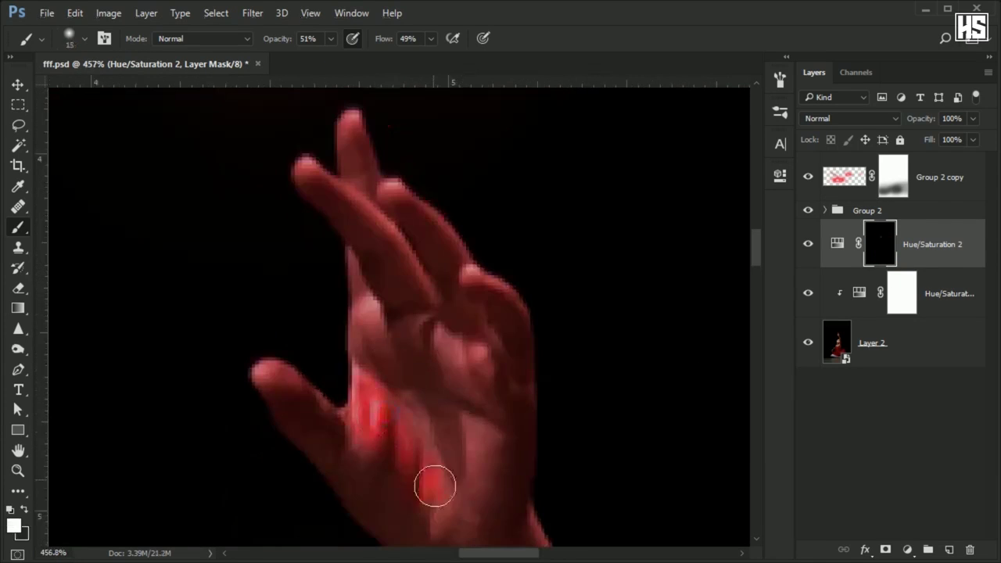
- Set the brush flow to 29% and paint the saturation mask over the fingers and thumb of the raised hand
{"action": "left_click_drag", "start_coordinate": [432, 39], "coordinate": [402, 58]}
{"action": "left_click_drag", "start_coordinate": [420, 291], "coordinate": [311, 168]}
{"action": "left_click_drag", "start_coordinate": [330, 110], "coordinate": [332, 174]}
{"action": "left_click_drag", "start_coordinate": [353, 188], "coordinate": [371, 206]}
{"action": "left_click_drag", "start_coordinate": [405, 266], "coordinate": [401, 266]}
{"action": "left_click_drag", "start_coordinate": [402, 254], "coordinate": [445, 291]}
- Paint the saturation mask along the dancer's arm, body and legs to bring out red highlights
{"action": "scroll", "coordinate": [313, 321], "scroll_direction": "down", "scroll_amount": 2}
{"action": "scroll", "coordinate": [404, 284], "scroll_direction": "down", "scroll_amount": 1}
{"action": "mouse_move", "coordinate": [429, 243]}
{"action": "left_mouse_down"}
{"action": "mouse_move", "coordinate": [446, 251]}
{"action": "mouse_move", "coordinate": [376, 193]}
{"action": "left_mouse_up"}
{"action": "left_click_drag", "start_coordinate": [446, 378], "coordinate": [407, 189]}
{"action": "left_click_drag", "start_coordinate": [442, 429], "coordinate": [422, 195]}
{"action": "mouse_move", "coordinate": [441, 350]}
{"action": "left_mouse_down"}
{"action": "mouse_move", "coordinate": [511, 180]}
{"action": "mouse_move", "coordinate": [515, 338]}
{"action": "left_mouse_up"}
{"action": "left_click_drag", "start_coordinate": [375, 218], "coordinate": [403, 225]}
{"action": "key", "text": "bracketleft"}
{"action": "key", "text": "bracketleft"}
{"action": "key", "text": "bracketleft"}
{"action": "key", "text": "bracketleft"}
{"action": "key", "text": "bracketleft"}
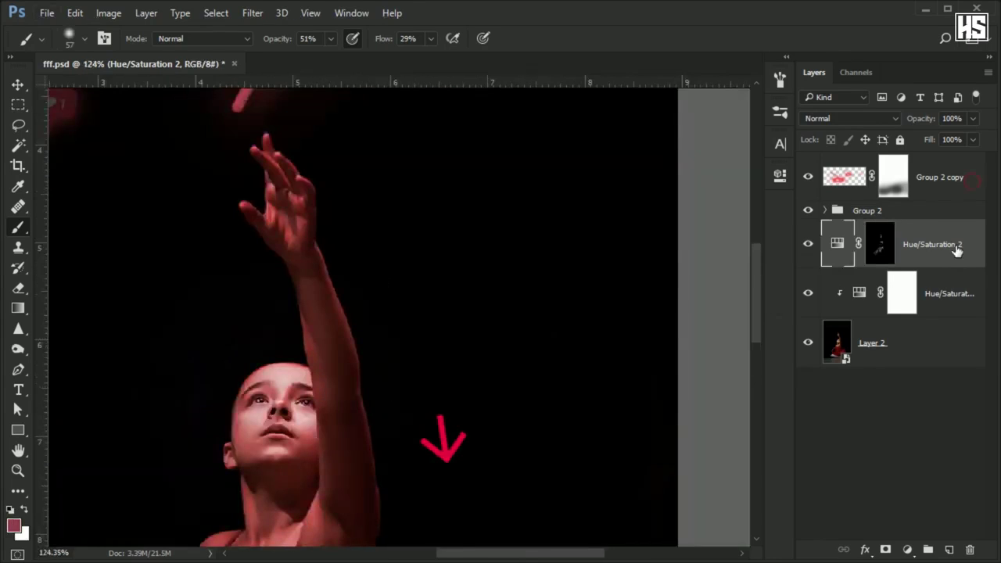
- Duplicate the second Hue/Saturation adjustment and replace the copy's mask with a fully black one
{"action": "key", "text": "ctrl+j"}
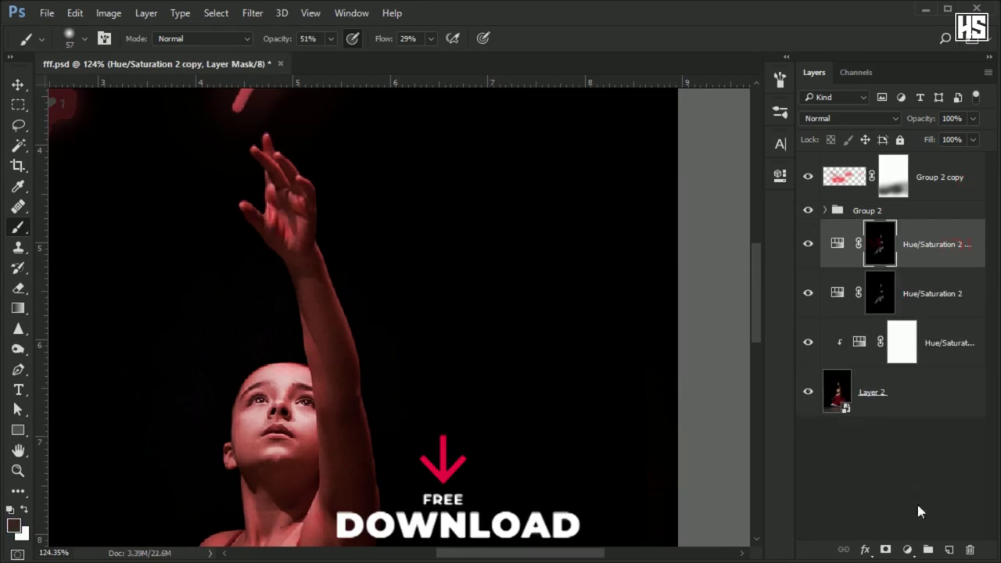
{"action": "left_click", "coordinate": [969, 550]}
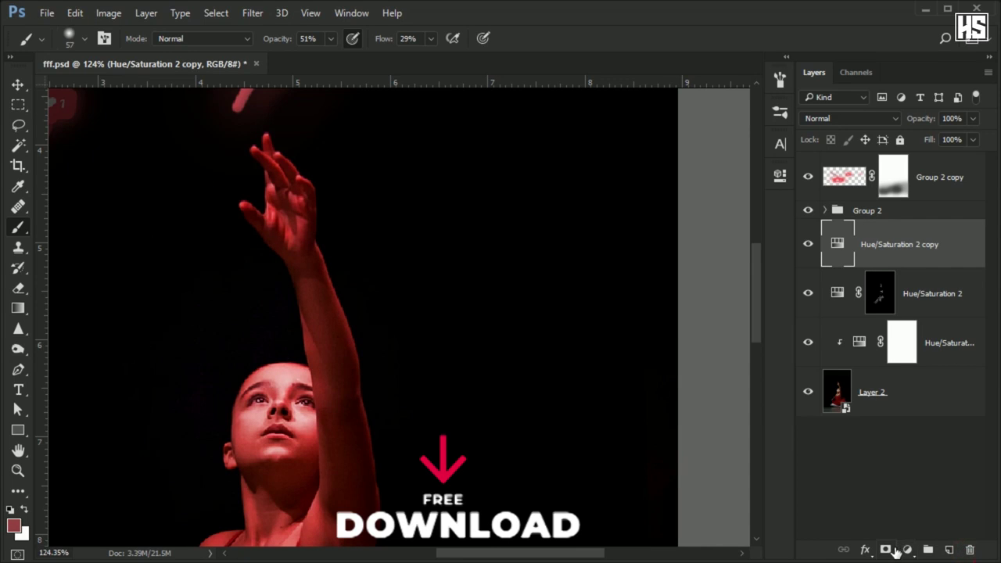
{"action": "left_click", "coordinate": [893, 549], "text": "alt"}
{"action": "scroll", "coordinate": [397, 339], "scroll_direction": "up", "scroll_amount": 5}
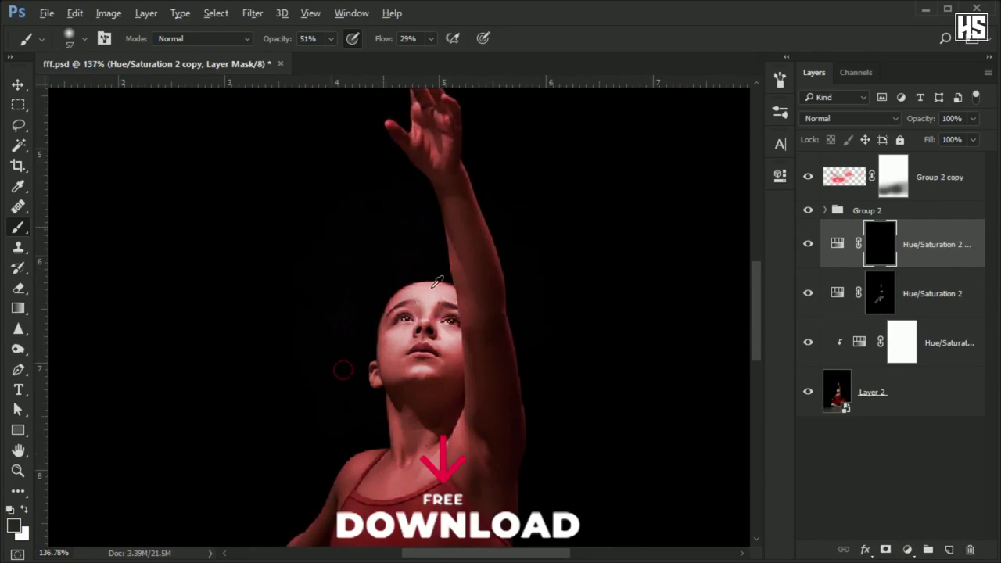
- Paint white on the duplicated adjustment's mask along the edge of the dancer's head with an 11 px brush
{"action": "left_click", "coordinate": [838, 245]}
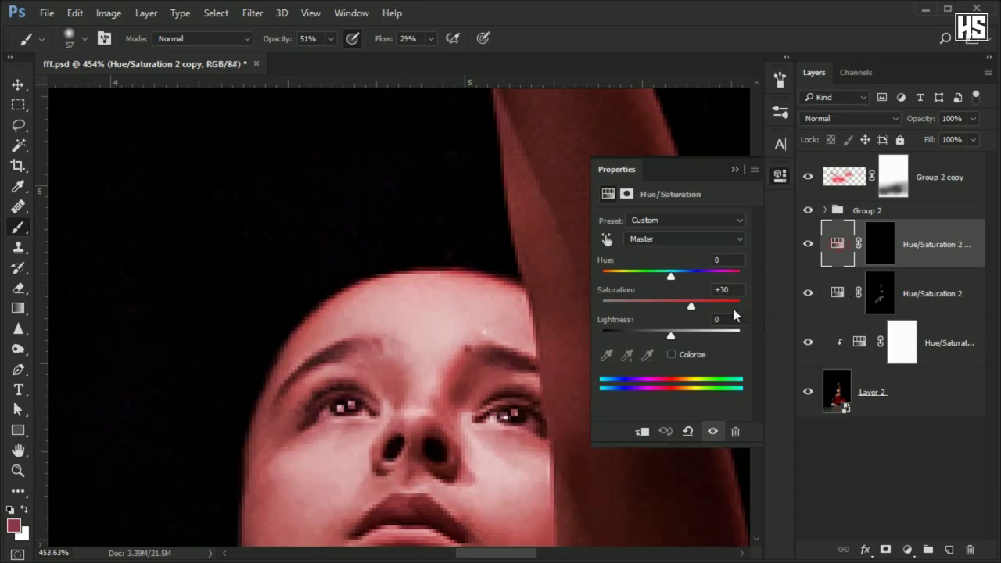
{"action": "left_click", "coordinate": [736, 171]}
{"action": "left_click_drag", "start_coordinate": [454, 231], "coordinate": [391, 233]}
{"action": "left_click_drag", "start_coordinate": [505, 285], "coordinate": [524, 290]}
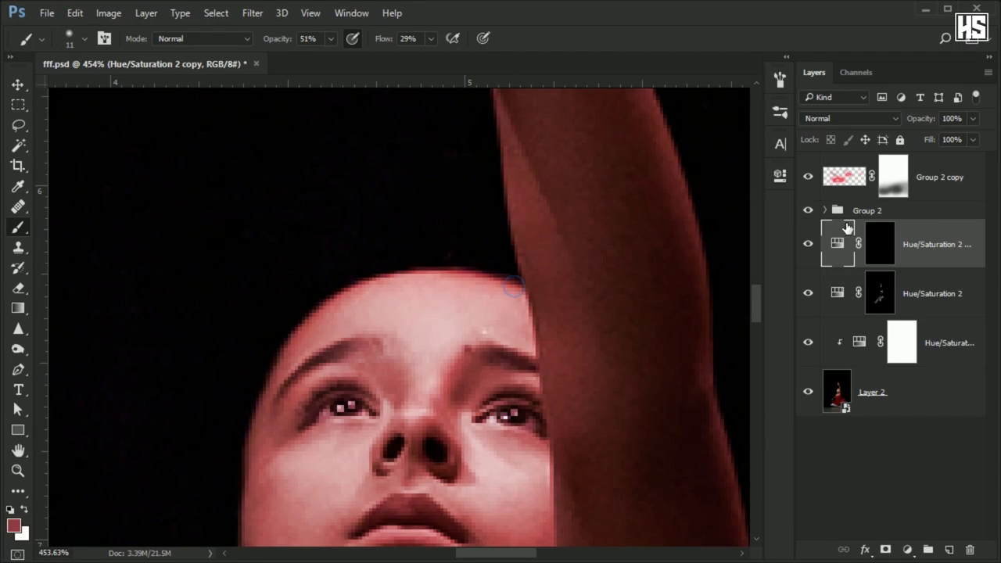
{"action": "left_click", "coordinate": [879, 243]}
{"action": "scroll", "coordinate": [290, 441], "scroll_direction": "down", "scroll_amount": 2}
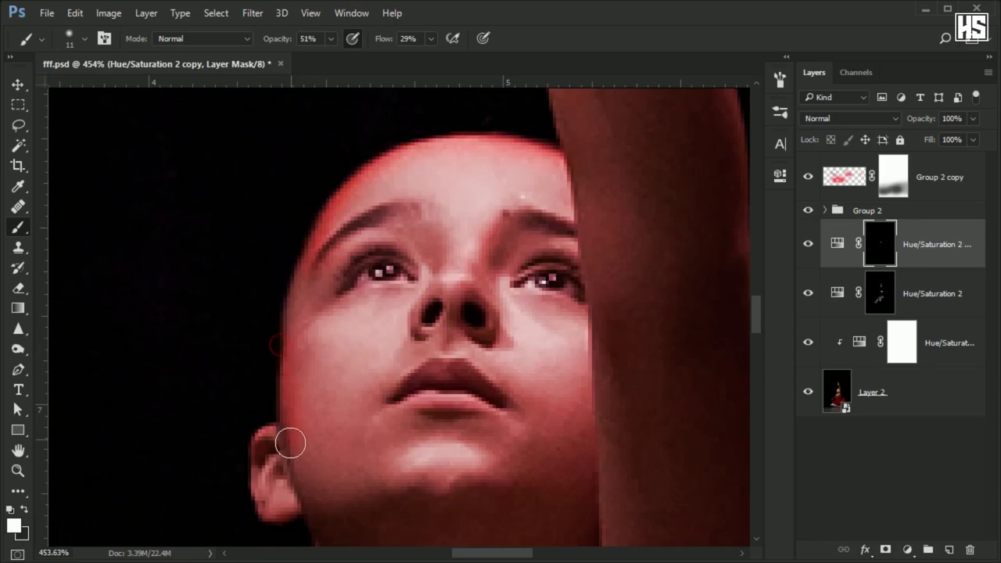
- Enlarge the brush and paint extra red saturation over the raised hand on the duplicated adjustment's mask
{"action": "scroll", "coordinate": [310, 412], "scroll_direction": "up", "scroll_amount": 10}
{"action": "key", "text": "bracketright"}
{"action": "scroll", "coordinate": [369, 320], "scroll_direction": "down", "scroll_amount": 10}
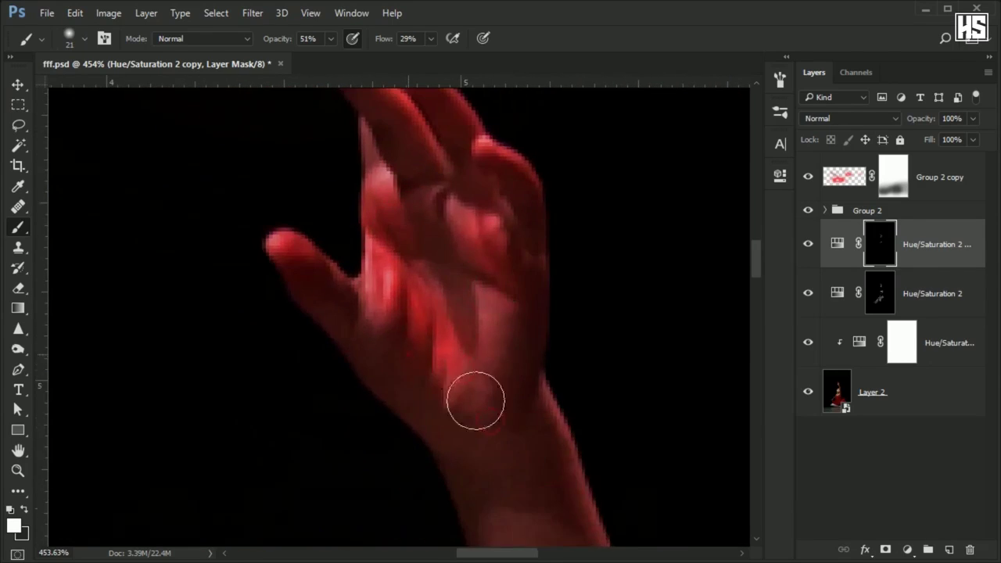
{"action": "scroll", "coordinate": [477, 271], "scroll_direction": "up", "scroll_amount": 1}
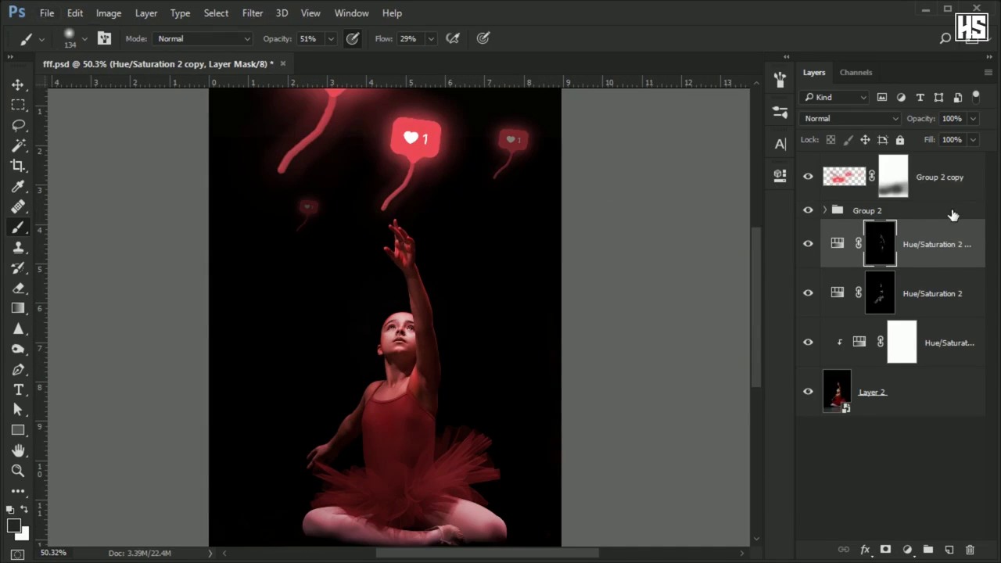
- Add a new layer above Group 2 and size the soft brush to 22 px for the main balloon's string end
{"action": "left_click", "coordinate": [952, 213]}
{"action": "left_click", "coordinate": [949, 550]}
{"action": "scroll", "coordinate": [389, 212], "scroll_direction": "up", "scroll_amount": 8}
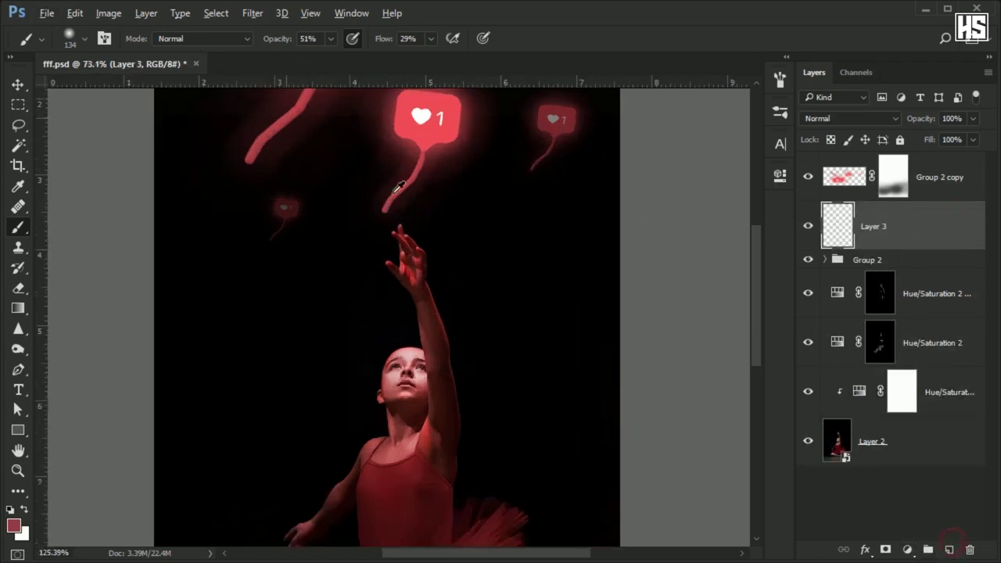
{"action": "left_click_drag", "start_coordinate": [320, 264], "coordinate": [213, 272]}
{"action": "left_click_drag", "start_coordinate": [238, 280], "coordinate": [268, 282]}
{"action": "left_click_drag", "start_coordinate": [366, 267], "coordinate": [363, 268]}
{"action": "right_click", "coordinate": [369, 258], "text": "alt"}
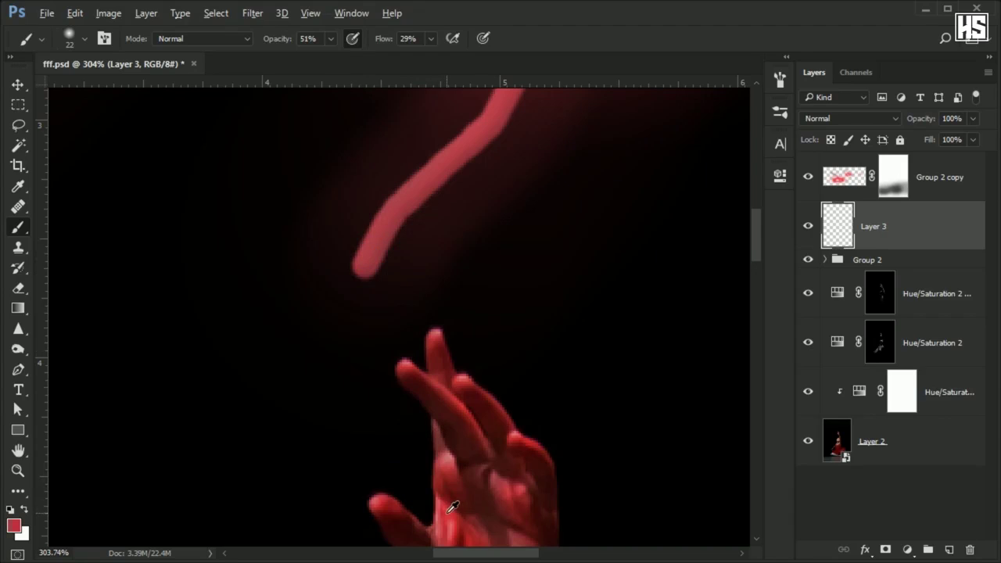
- Choose a brighter red foreground colour and paint a soft glow at the lower end of the main balloon's string
{"action": "left_click", "coordinate": [13, 525]}
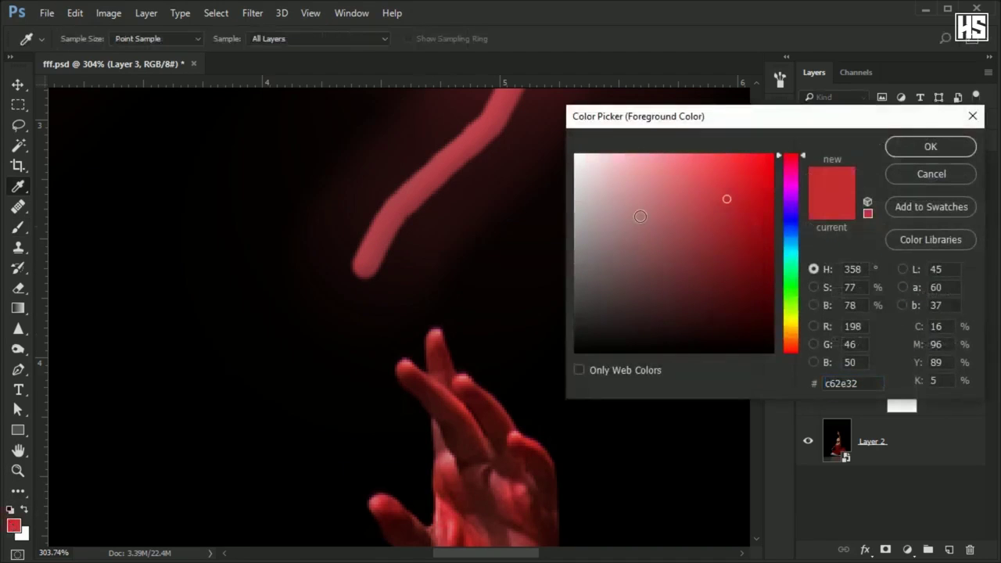
{"action": "left_click", "coordinate": [724, 175]}
{"action": "left_click", "coordinate": [954, 155]}
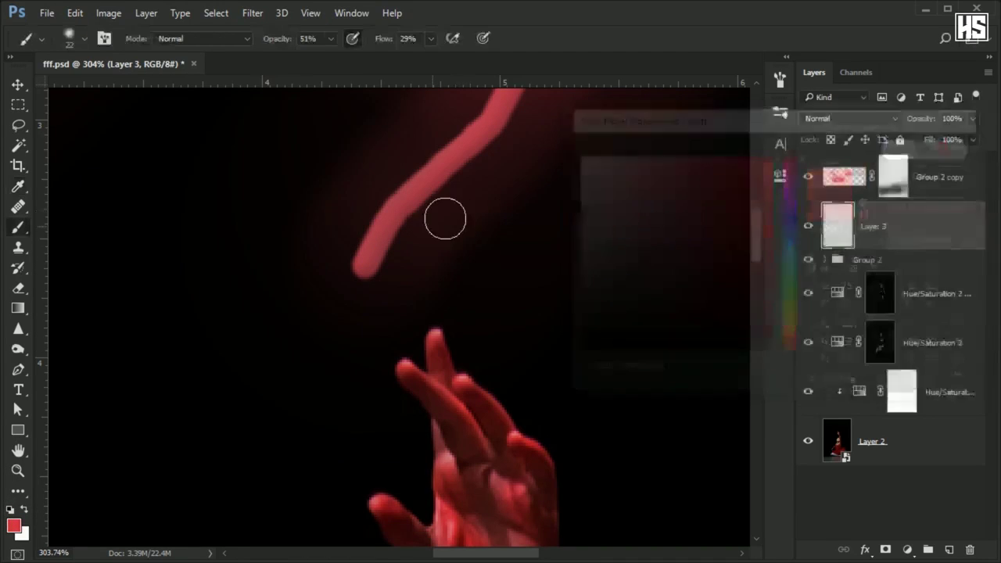
{"action": "left_click_drag", "start_coordinate": [366, 272], "coordinate": [344, 267]}
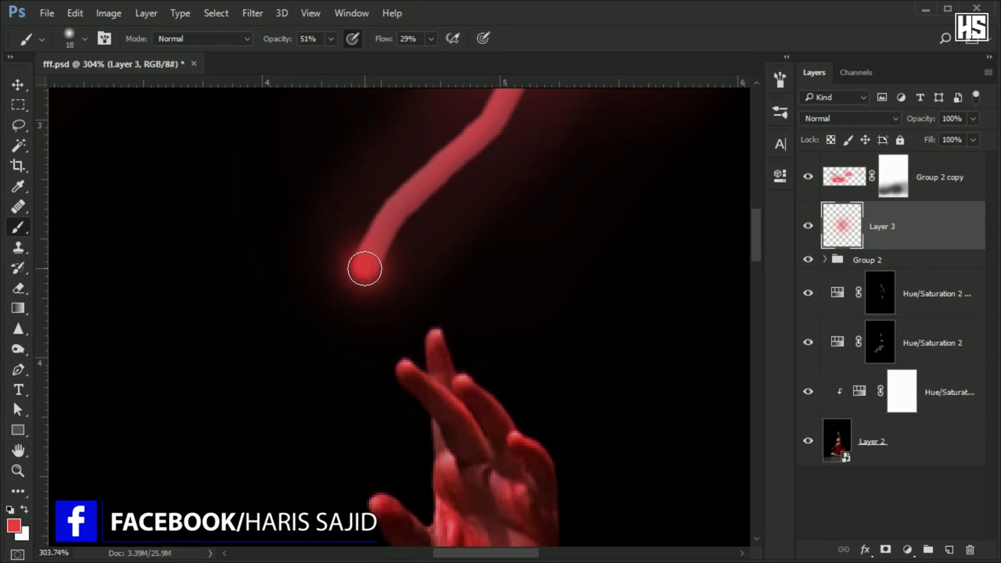
{"action": "left_click_drag", "start_coordinate": [366, 268], "coordinate": [365, 266]}
{"action": "left_click", "coordinate": [368, 272]}
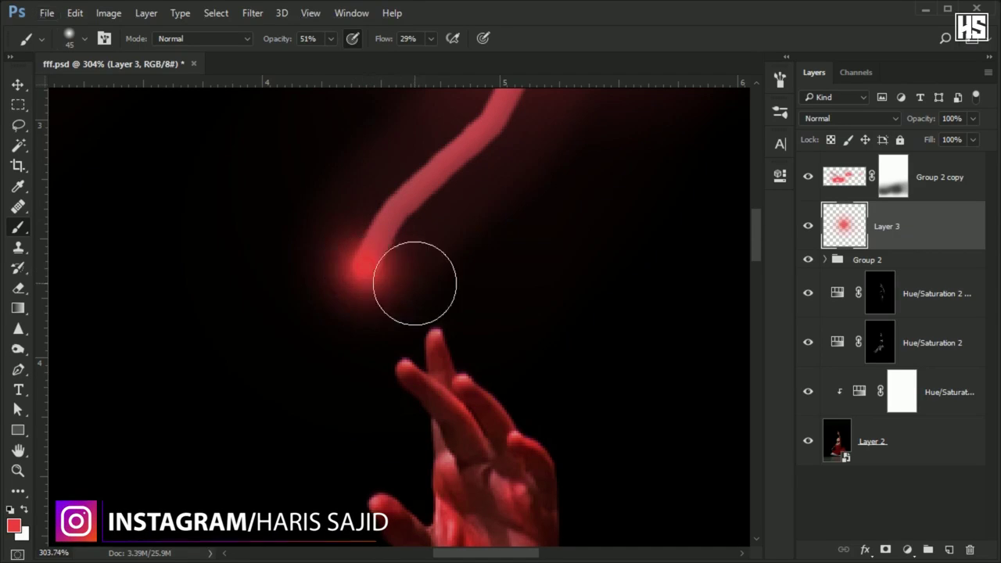
{"action": "scroll", "coordinate": [458, 273], "scroll_direction": "down", "scroll_amount": 10}
{"action": "scroll", "coordinate": [485, 252], "scroll_direction": "up", "scroll_amount": 6}
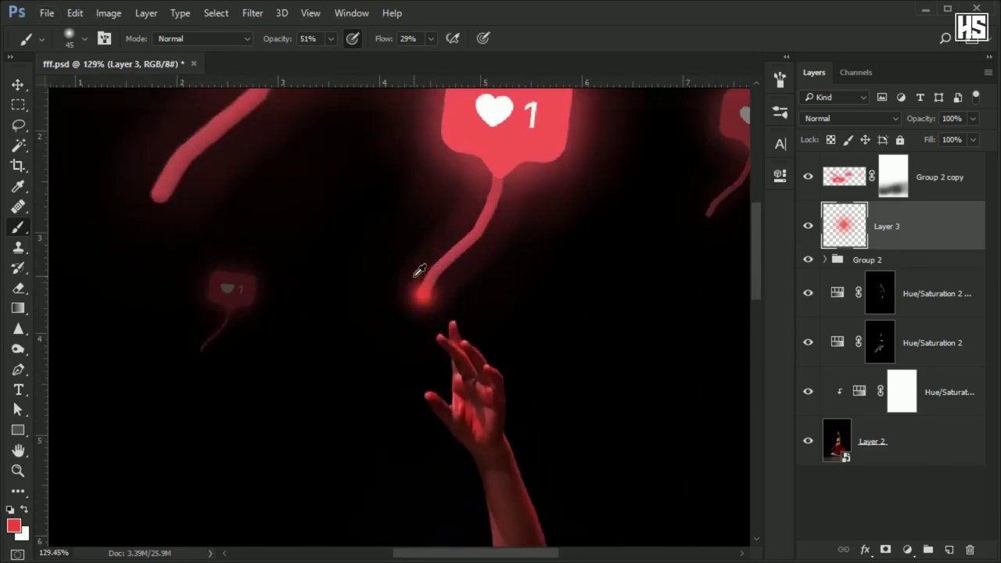
- Enlarge the painted glow slightly with Free Transform and set Layer 3's fill to 88%
{"action": "scroll", "coordinate": [419, 269], "scroll_direction": "up", "scroll_amount": 4}
{"action": "key", "text": "ctrl+t"}
{"action": "left_click_drag", "start_coordinate": [486, 218], "coordinate": [518, 189]}
{"action": "key", "text": "Return"}
{"action": "key", "text": "b"}
{"action": "scroll", "coordinate": [519, 187], "scroll_direction": "down", "scroll_amount": 4}
{"action": "left_click_drag", "start_coordinate": [614, 169], "coordinate": [508, 320]}
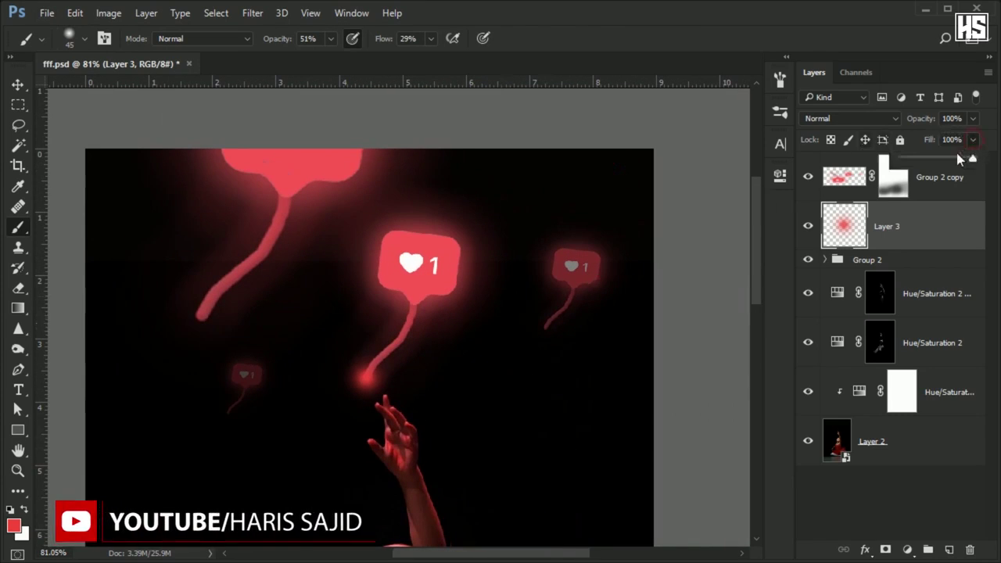
{"action": "left_click_drag", "start_coordinate": [959, 160], "coordinate": [966, 160]}
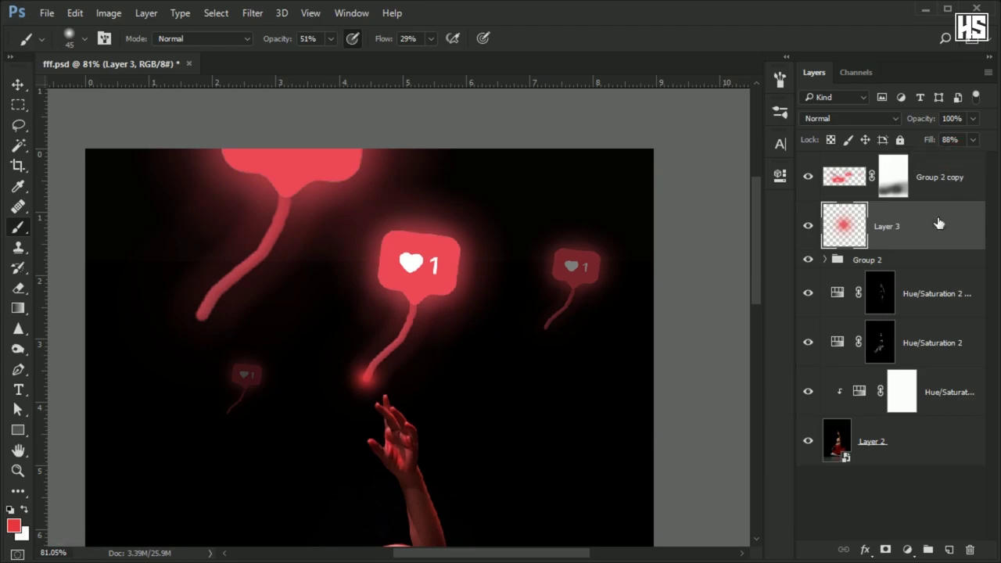
- Duplicate Layer 3's glow, resize and fit it onto the dim right-hand balloon's string end, and set its fill to 29%
{"action": "key", "text": "ctrl+j"}
{"action": "key", "text": "ctrl+t"}
{"action": "left_click_drag", "start_coordinate": [370, 390], "coordinate": [561, 341]}
{"action": "scroll", "coordinate": [584, 306], "scroll_direction": "up", "scroll_amount": 3}
{"action": "left_click_drag", "start_coordinate": [591, 277], "coordinate": [580, 293]}
{"action": "left_click_drag", "start_coordinate": [548, 360], "coordinate": [540, 368]}
{"action": "scroll", "coordinate": [541, 368], "scroll_direction": "up", "scroll_amount": 3}
{"action": "left_click_drag", "start_coordinate": [585, 399], "coordinate": [566, 380]}
{"action": "left_click_drag", "start_coordinate": [559, 373], "coordinate": [552, 368]}
{"action": "key", "text": "Return"}
{"action": "left_click", "coordinate": [973, 143]}
{"action": "left_click_drag", "start_coordinate": [937, 157], "coordinate": [941, 160]}
- Duplicate Layer 3's glow again and scale and position it at the string end of the large upper-left balloon
{"action": "left_click_drag", "start_coordinate": [196, 344], "coordinate": [548, 284]}
{"action": "left_click_drag", "start_coordinate": [404, 285], "coordinate": [94, 375]}
{"action": "left_click_drag", "start_coordinate": [157, 313], "coordinate": [540, 244]}
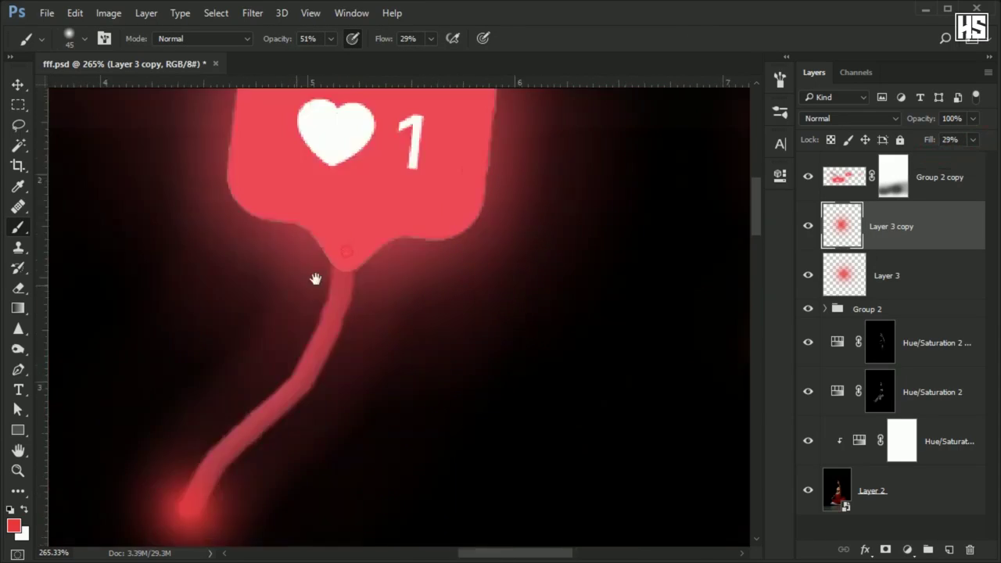
{"action": "left_click_drag", "start_coordinate": [172, 328], "coordinate": [654, 270]}
{"action": "left_click", "coordinate": [885, 287]}
{"action": "key", "text": "ctrl+j"}
{"action": "key", "text": "ctrl+t"}
{"action": "left_click_drag", "start_coordinate": [671, 454], "coordinate": [573, 423]}
{"action": "left_click_drag", "start_coordinate": [695, 471], "coordinate": [277, 315]}
{"action": "left_click_drag", "start_coordinate": [362, 405], "coordinate": [377, 419]}
{"action": "left_click_drag", "start_coordinate": [310, 332], "coordinate": [187, 285]}
{"action": "left_click_drag", "start_coordinate": [252, 372], "coordinate": [274, 390]}
{"action": "left_click_drag", "start_coordinate": [253, 346], "coordinate": [254, 349]}
{"action": "key", "text": "Return"}
{"action": "key", "text": "b"}
{"action": "scroll", "coordinate": [290, 319], "scroll_direction": "down", "scroll_amount": 8}
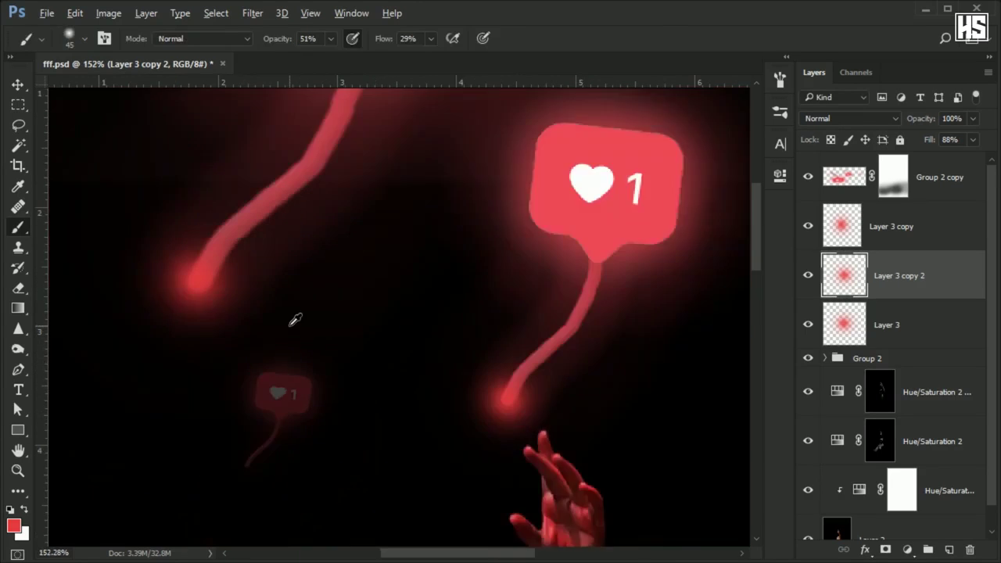
{"action": "scroll", "coordinate": [917, 384], "scroll_direction": "down", "scroll_amount": 1}
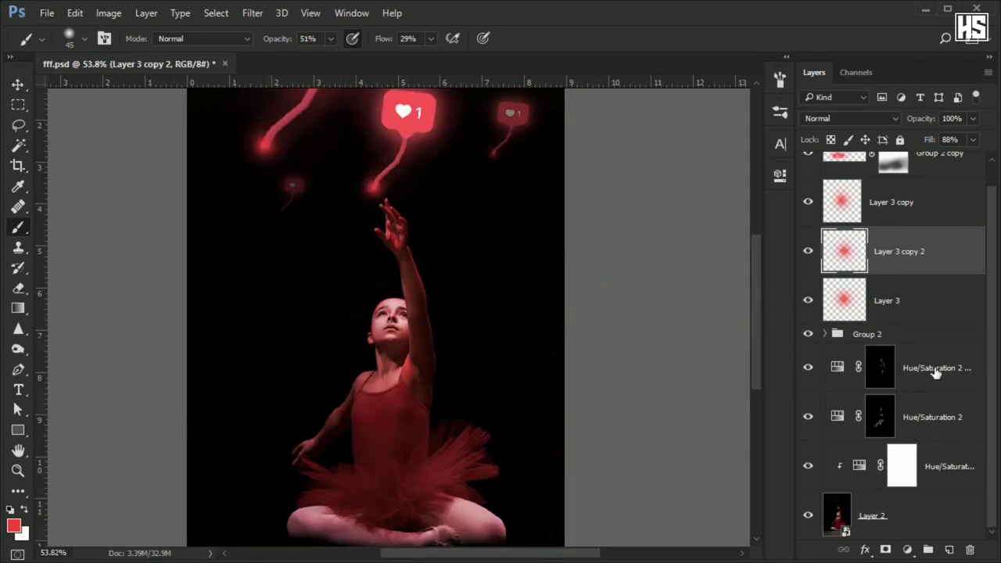
- Select the clipped Hue/Saturation adjustment above Layer 2 and place download (1) (1).jpg above it as a linked image
{"action": "left_click", "coordinate": [934, 373]}
{"action": "double_click", "coordinate": [859, 466]}
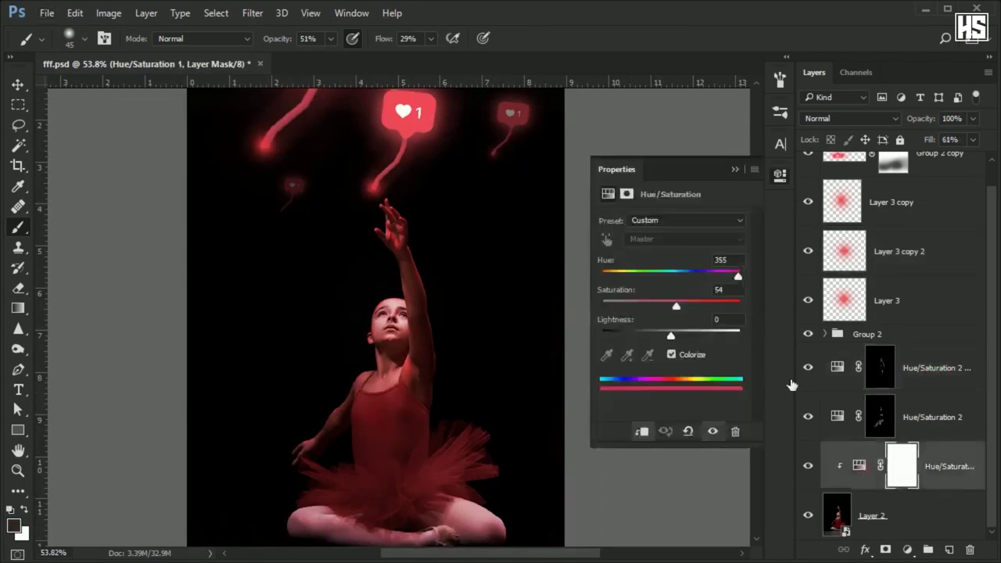
{"action": "left_click", "coordinate": [737, 169]}
{"action": "scroll", "coordinate": [450, 174], "scroll_direction": "down", "scroll_amount": 3}
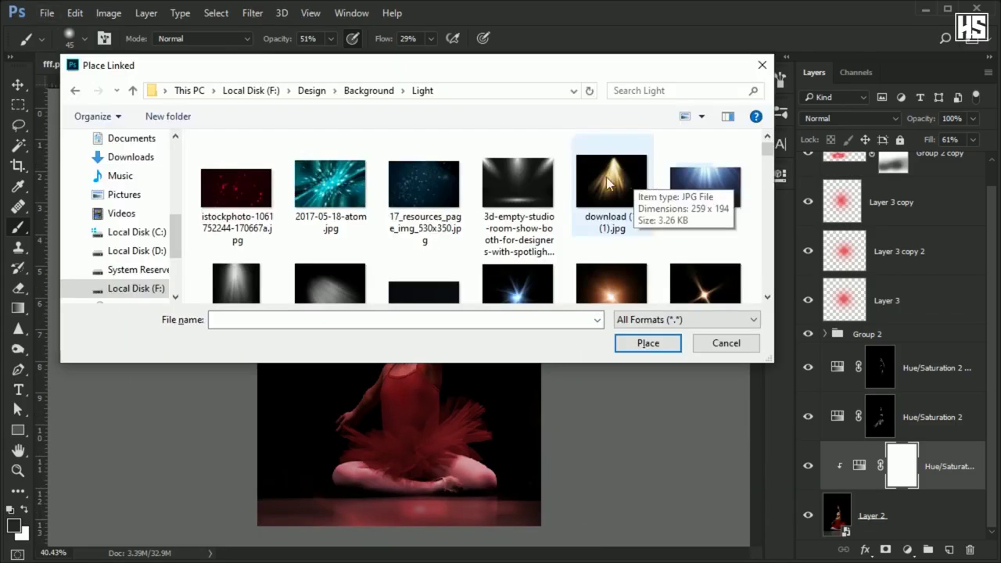
{"action": "double_click", "coordinate": [606, 178]}
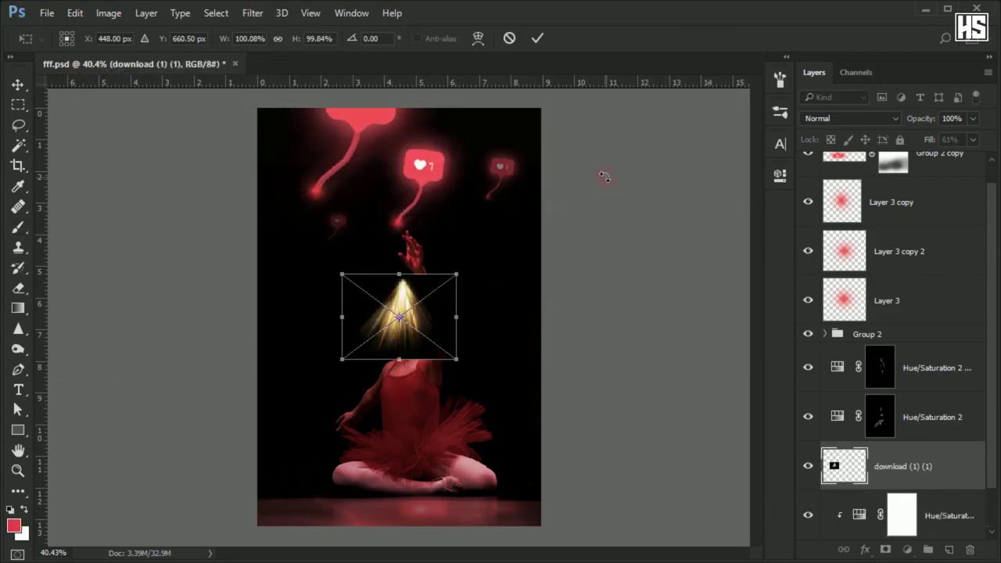
- Enlarge the placed light image to about 743% by 799%, centre it near the canvas top and rotate it about 8°
{"action": "left_click_drag", "start_coordinate": [450, 279], "coordinate": [653, 128]}
{"action": "left_click_drag", "start_coordinate": [542, 402], "coordinate": [538, 235]}
{"action": "left_click_drag", "start_coordinate": [652, 336], "coordinate": [807, 489]}
{"action": "left_click_drag", "start_coordinate": [154, 336], "coordinate": [24, 471]}
{"action": "scroll", "coordinate": [599, 433], "scroll_direction": "down", "scroll_amount": 4}
{"action": "left_click_drag", "start_coordinate": [599, 453], "coordinate": [563, 482]}
{"action": "left_click_drag", "start_coordinate": [481, 296], "coordinate": [503, 313]}
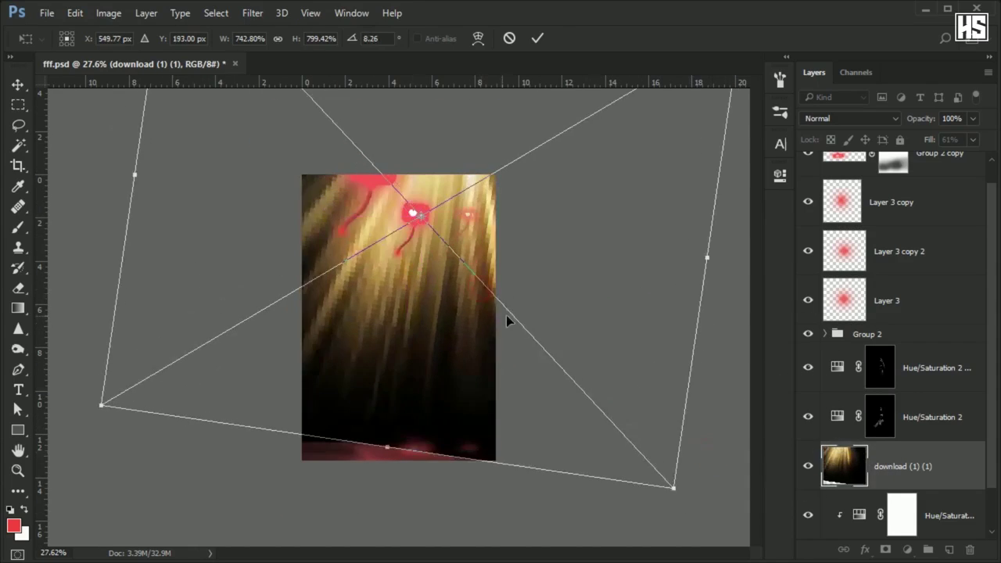
- Flip the light image horizontally, rotate it so the rays fall diagonally from the upper right, and commit the transform
{"action": "right_click", "coordinate": [503, 313]}
{"action": "left_click", "coordinate": [547, 515]}
{"action": "left_click_drag", "start_coordinate": [706, 436], "coordinate": [508, 518]}
{"action": "left_click_drag", "start_coordinate": [501, 360], "coordinate": [510, 347]}
{"action": "key", "text": "b"}
{"action": "key", "text": "Return"}
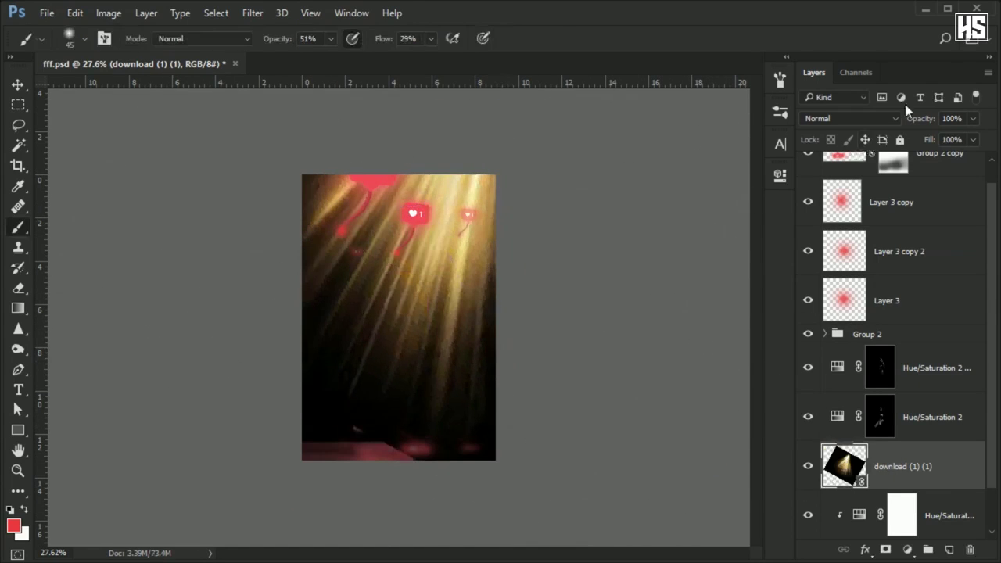
- Set the light rays layer to Screen blending with 36% fill
{"action": "left_click", "coordinate": [862, 122]}
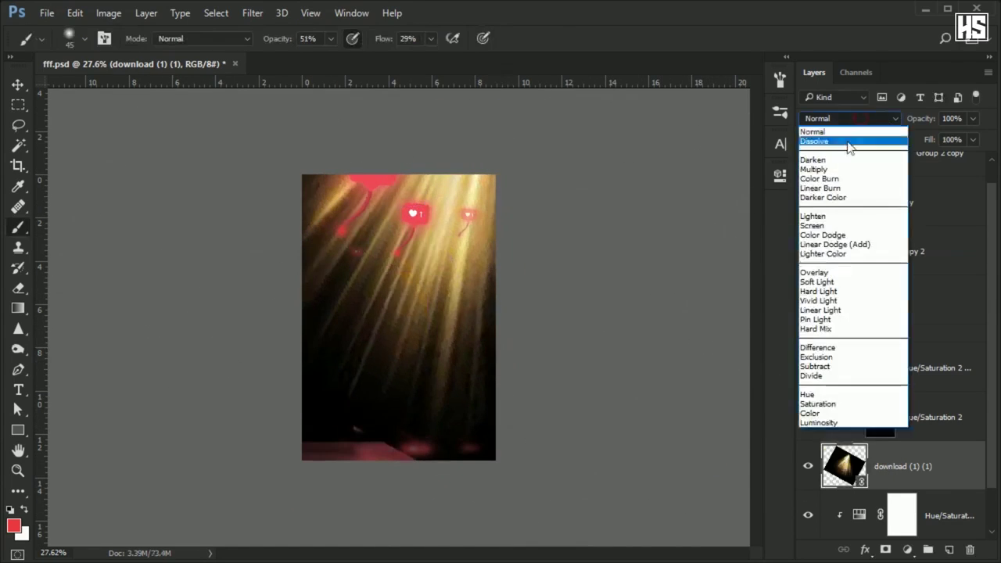
{"action": "left_click", "coordinate": [827, 227]}
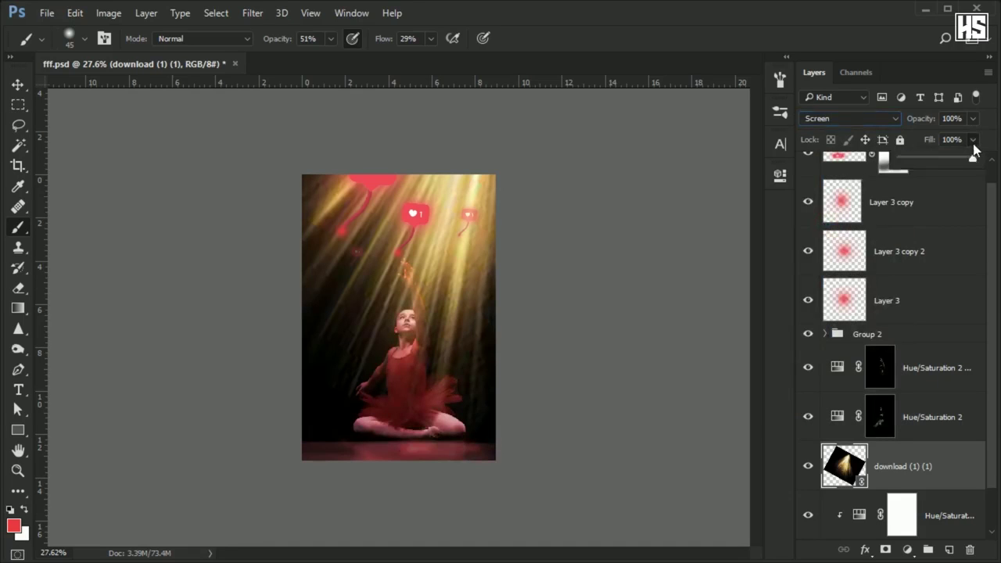
{"action": "left_click_drag", "start_coordinate": [973, 157], "coordinate": [927, 158]}
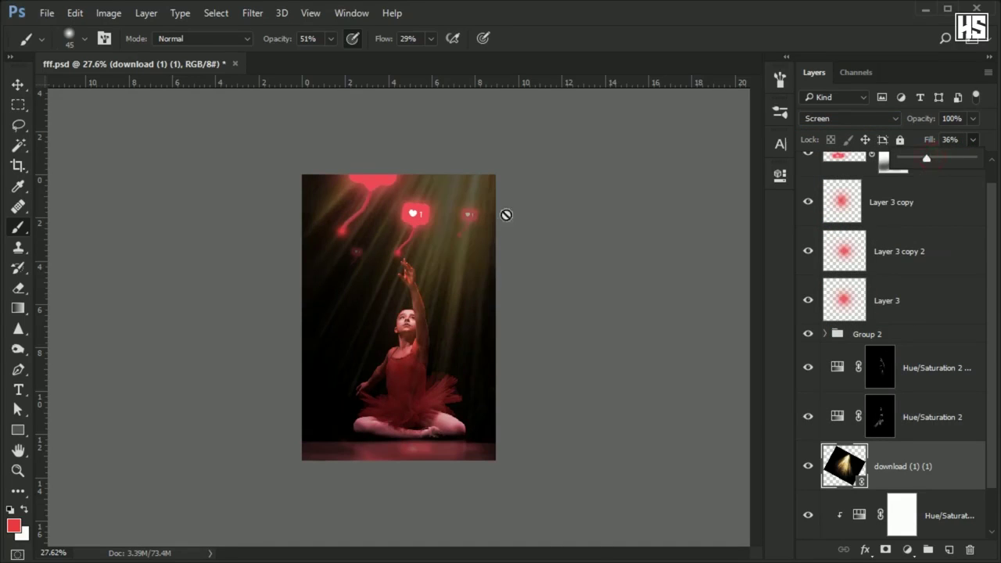
- Apply a Hue/Saturation adjustment directly to the light rays layer with hue -24 and saturation +58
{"action": "scroll", "coordinate": [506, 214], "scroll_direction": "up", "scroll_amount": 3, "text": "alt"}
{"action": "left_click_drag", "start_coordinate": [495, 183], "coordinate": [455, 240]}
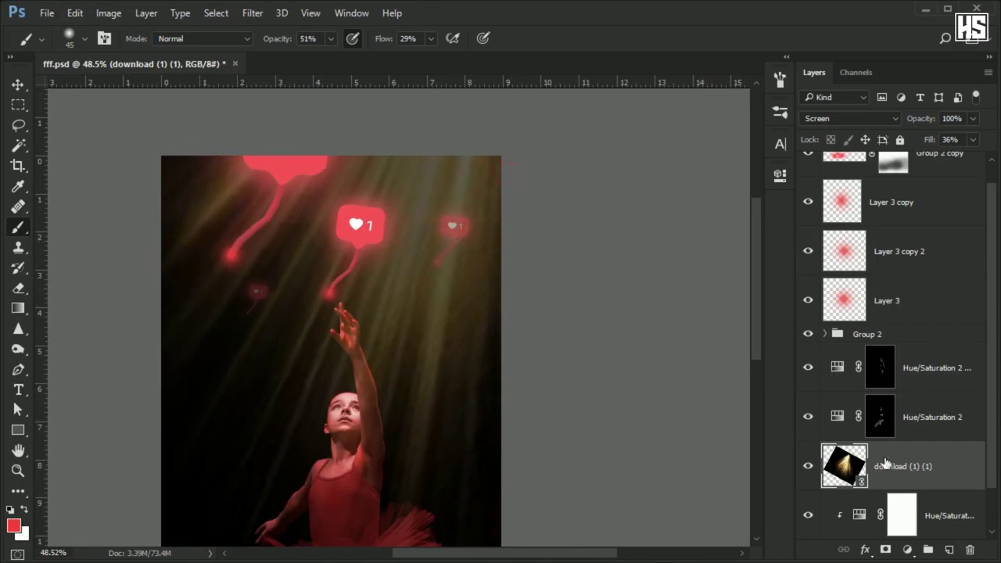
{"action": "left_click", "coordinate": [113, 13]}
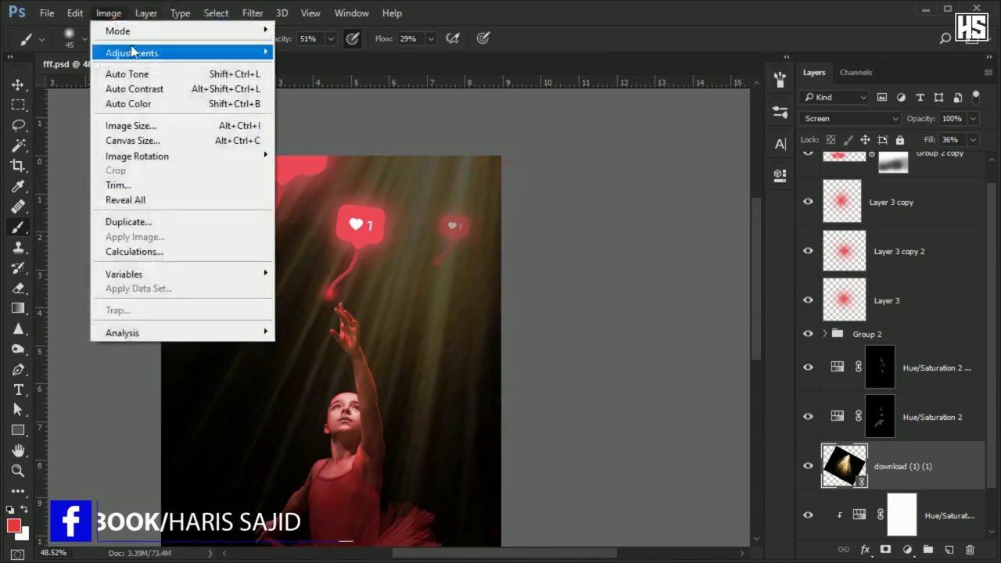
{"action": "mouse_move", "coordinate": [129, 52]}
{"action": "left_click", "coordinate": [369, 134]}
{"action": "left_click_drag", "start_coordinate": [443, 85], "coordinate": [644, 117]}
{"action": "left_click_drag", "start_coordinate": [660, 258], "coordinate": [711, 259]}
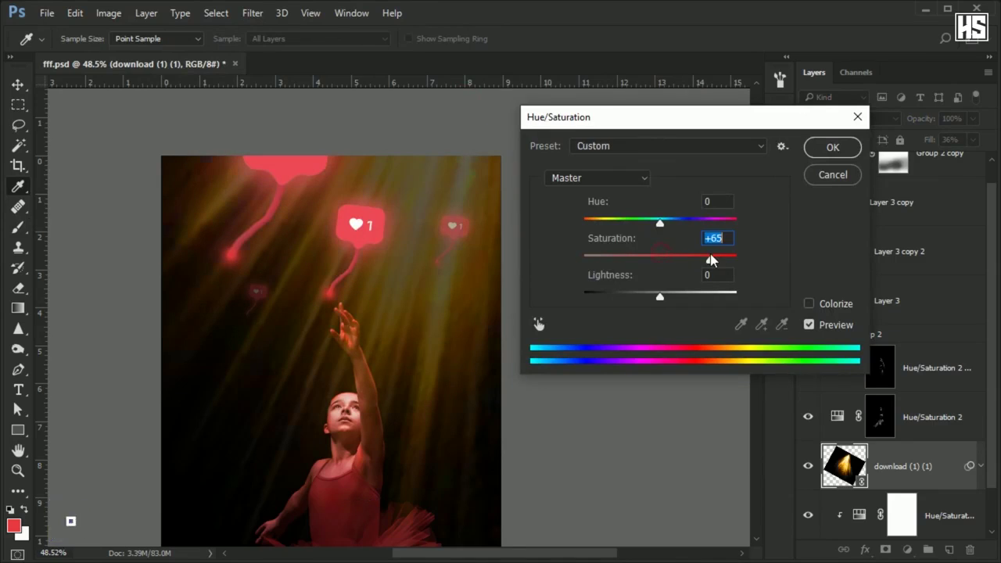
{"action": "left_click_drag", "start_coordinate": [659, 223], "coordinate": [641, 223]}
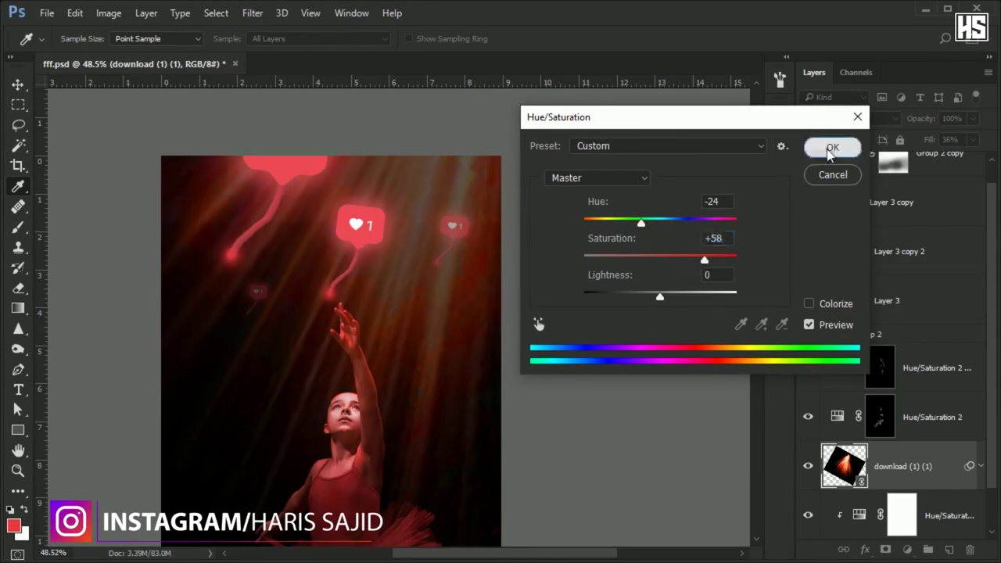
{"action": "left_click", "coordinate": [828, 148]}
- Reduce the light rays layer to 27% fill and 78% opacity
{"action": "mouse_move", "coordinate": [975, 147]}
{"action": "left_mouse_down"}
{"action": "mouse_move", "coordinate": [935, 160]}
{"action": "mouse_move", "coordinate": [935, 143]}
{"action": "mouse_move", "coordinate": [959, 144]}
{"action": "left_mouse_up"}
{"action": "left_click", "coordinate": [974, 119]}
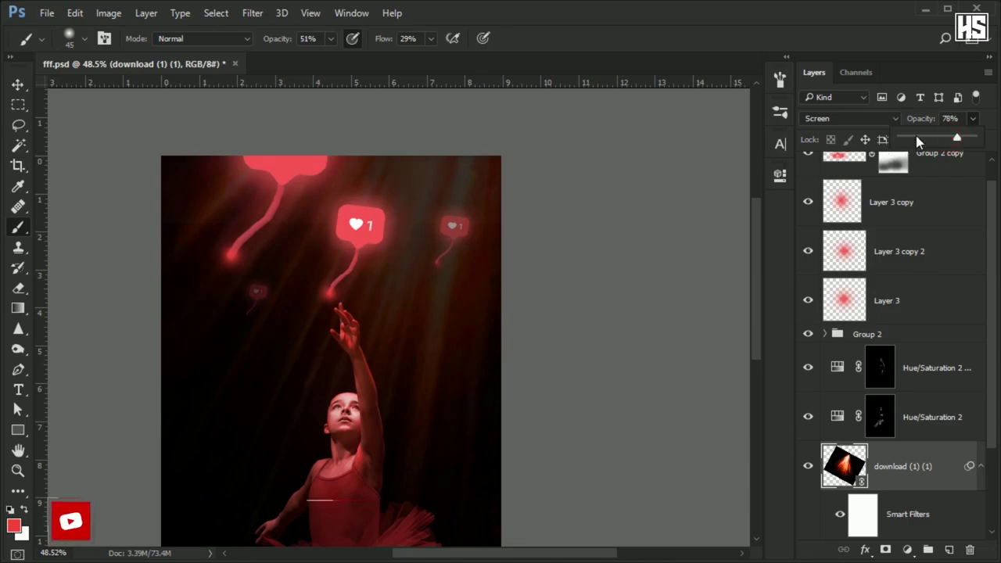
{"action": "scroll", "coordinate": [436, 226], "scroll_direction": "down", "scroll_amount": 3}
{"action": "scroll", "coordinate": [454, 197], "scroll_direction": "up", "scroll_amount": 1}
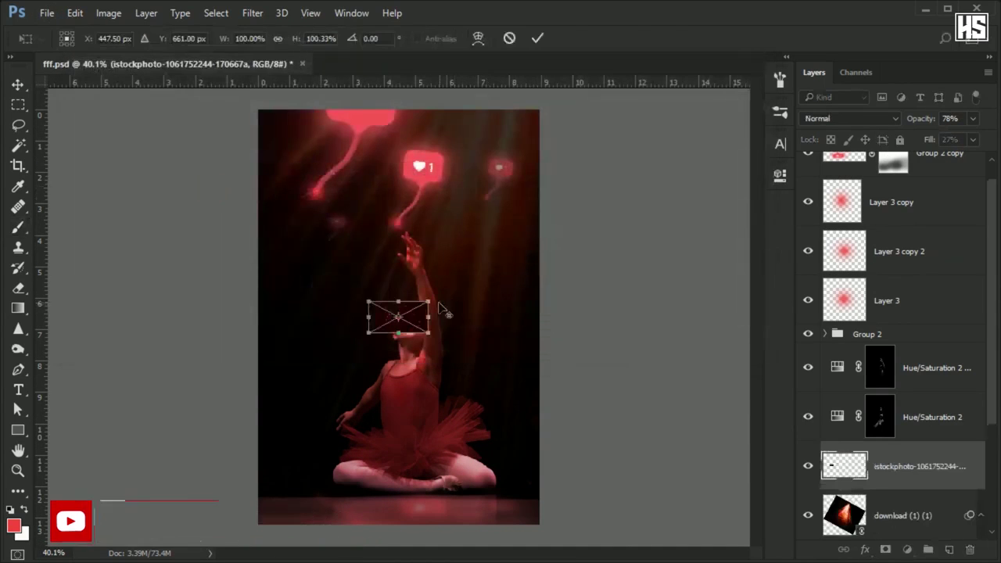
{"action": "left_click_drag", "start_coordinate": [428, 301], "coordinate": [569, 116]}
{"action": "left_click_drag", "start_coordinate": [608, 259], "coordinate": [641, 217]}
{"action": "scroll", "coordinate": [641, 217], "scroll_direction": "down", "scroll_amount": 5}
{"action": "left_click_drag", "start_coordinate": [423, 308], "coordinate": [442, 252]}
{"action": "key", "text": "Return"}
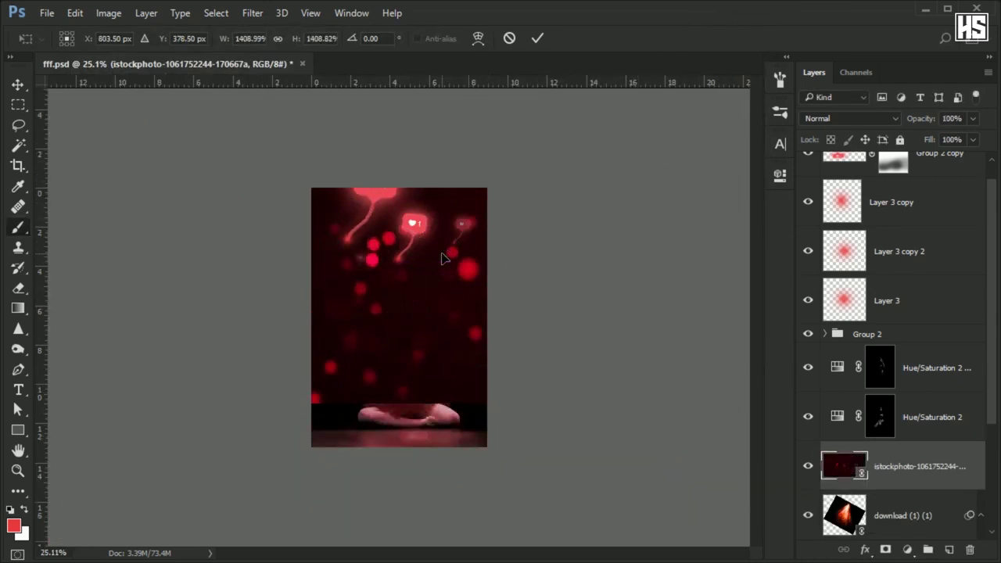
- Mask out the bokeh layer's lower part with a 658 px soft black brush, and set it to Screen at 38% opacity
{"action": "left_click", "coordinate": [886, 550]}
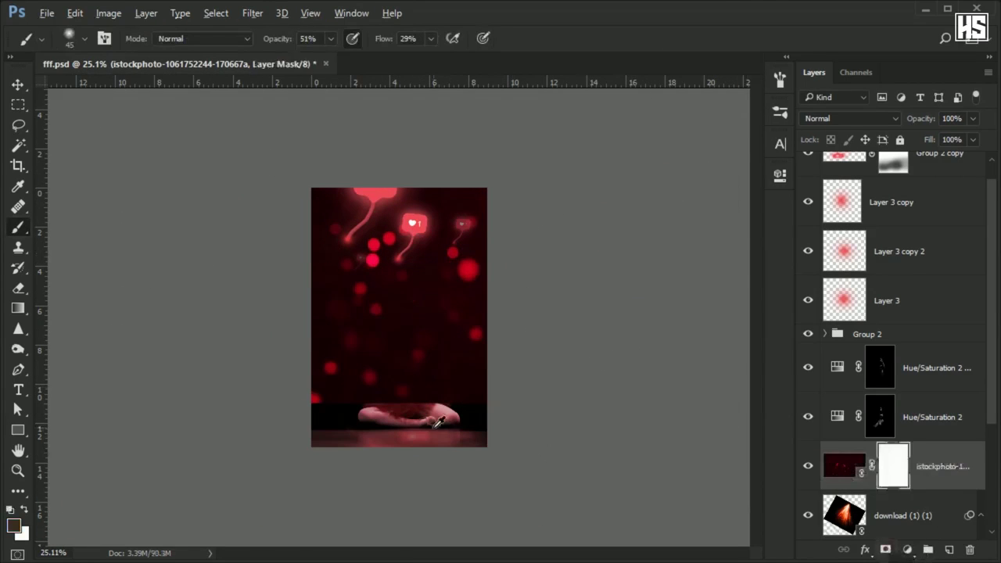
{"action": "mouse_move", "coordinate": [424, 424]}
{"action": "left_mouse_down"}
{"action": "mouse_move", "coordinate": [534, 416]}
{"action": "mouse_move", "coordinate": [514, 398]}
{"action": "mouse_move", "coordinate": [315, 384]}
{"action": "mouse_move", "coordinate": [520, 384]}
{"action": "mouse_move", "coordinate": [470, 404]}
{"action": "left_mouse_up"}
{"action": "scroll", "coordinate": [471, 404], "scroll_direction": "up", "scroll_amount": 7}
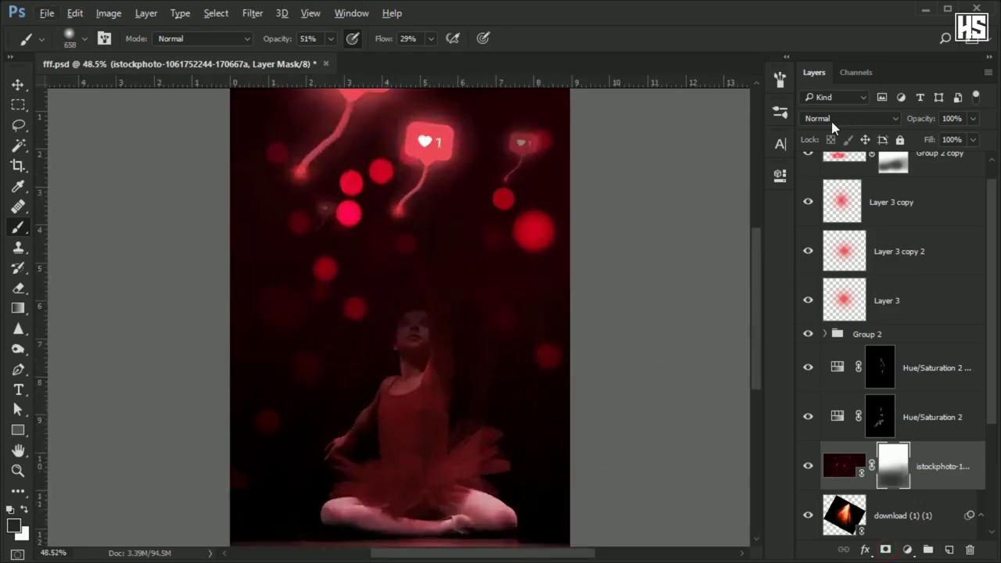
{"action": "left_click_drag", "start_coordinate": [386, 471], "coordinate": [368, 451]}
{"action": "left_click", "coordinate": [813, 119]}
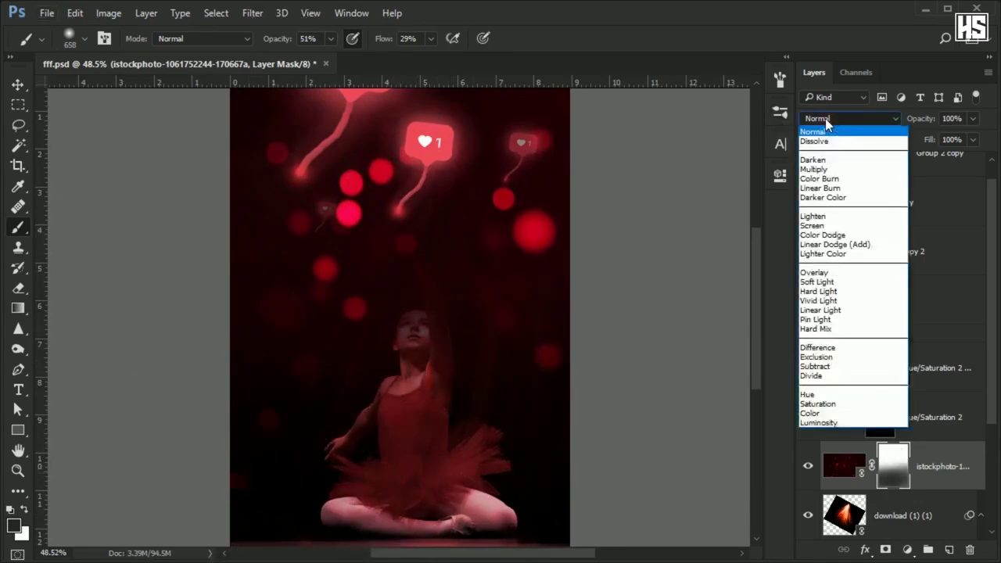
{"action": "left_click", "coordinate": [833, 227]}
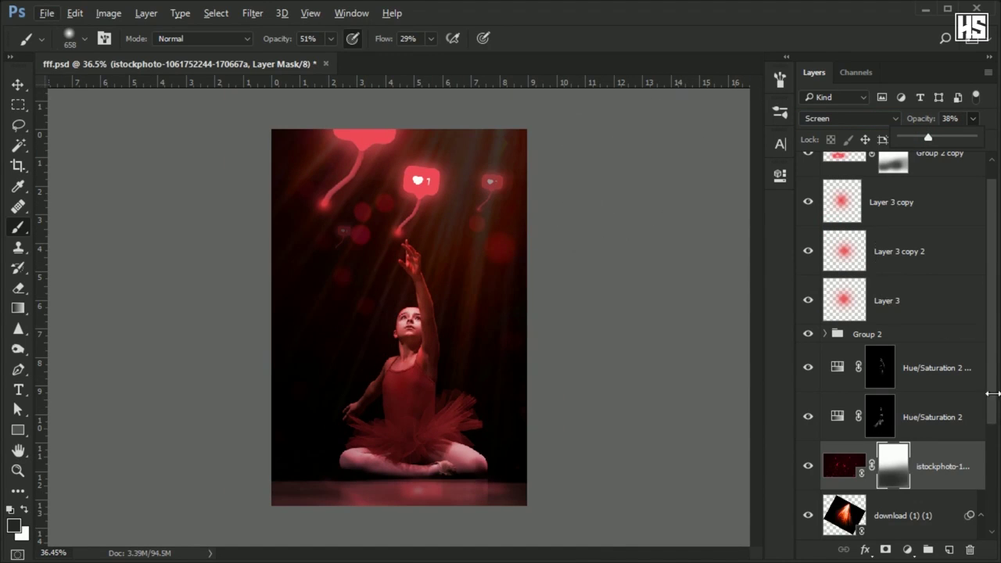
- Add a layer above Group 2 copy, sample the main balloon's red and paint a large soft glow across the image's upper area
{"action": "scroll", "coordinate": [907, 288], "scroll_direction": "up", "scroll_amount": 1}
{"action": "left_click", "coordinate": [950, 162]}
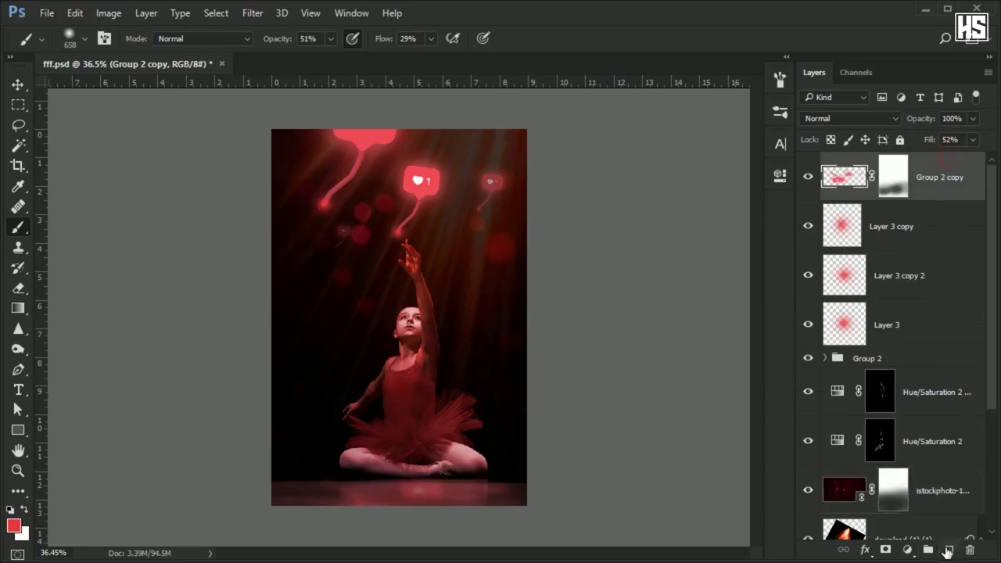
{"action": "left_click", "coordinate": [947, 550]}
{"action": "left_click", "coordinate": [418, 174], "text": "alt"}
{"action": "left_click_drag", "start_coordinate": [418, 174], "coordinate": [438, 172]}
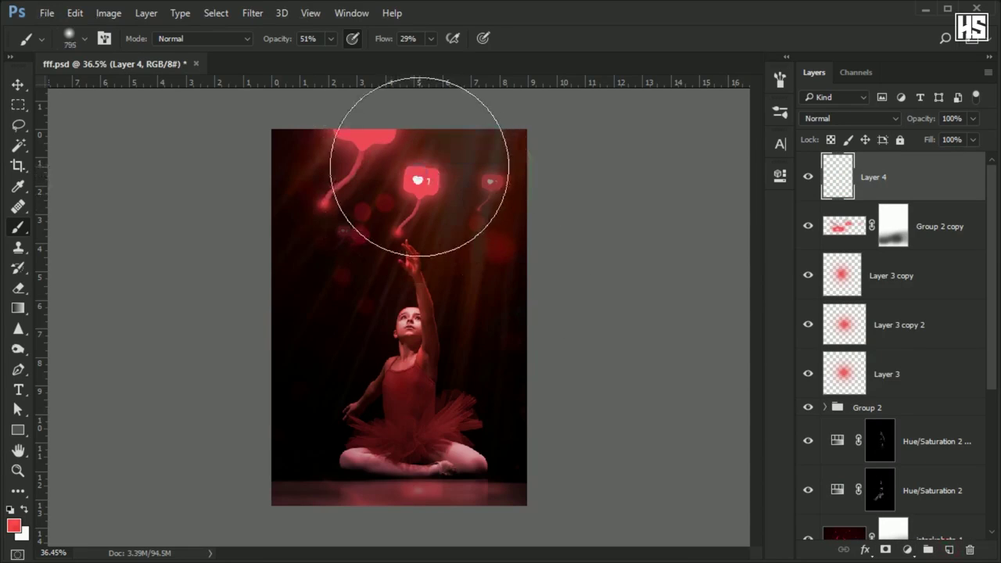
{"action": "left_click", "coordinate": [421, 168]}
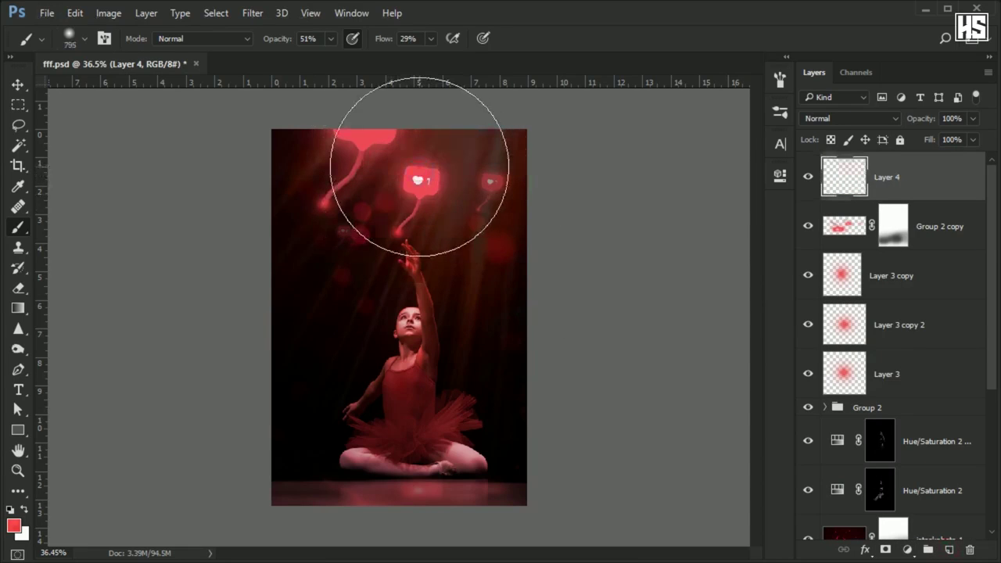
{"action": "left_click", "coordinate": [360, 134]}
{"action": "left_click_drag", "start_coordinate": [444, 165], "coordinate": [384, 172]}
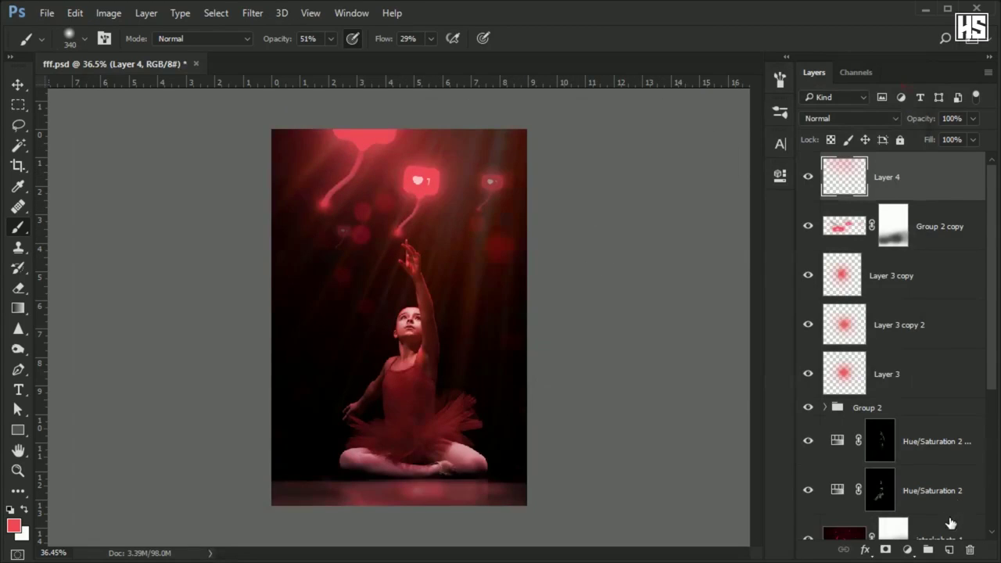
- Add another layer and paint a faint red glow around the main balloon with a 609 px brush at 5% flow and 92% opacity
{"action": "left_click", "coordinate": [948, 548]}
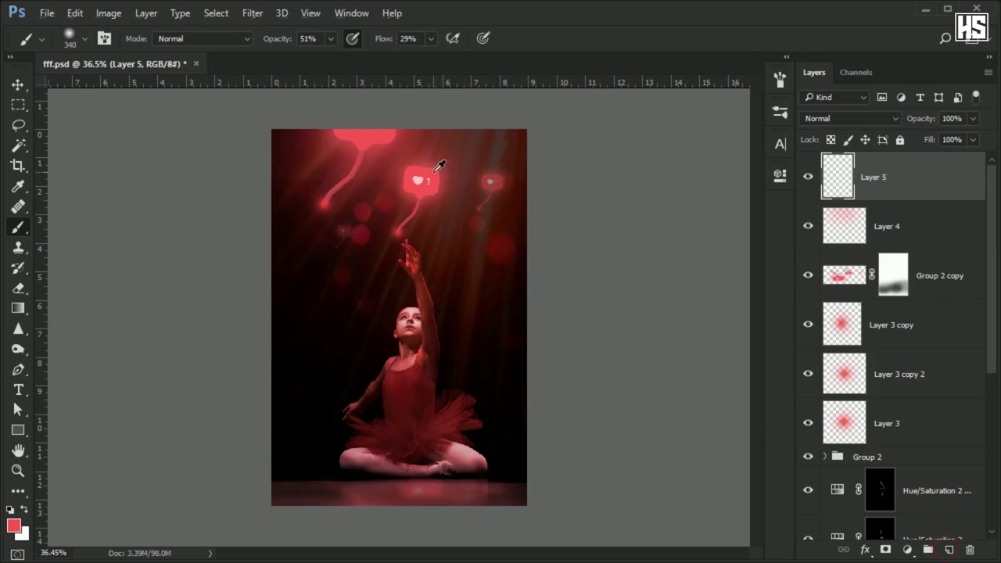
{"action": "mouse_move", "coordinate": [438, 166]}
{"action": "left_mouse_down"}
{"action": "mouse_move", "coordinate": [442, 179]}
{"action": "mouse_move", "coordinate": [501, 181]}
{"action": "left_mouse_up"}
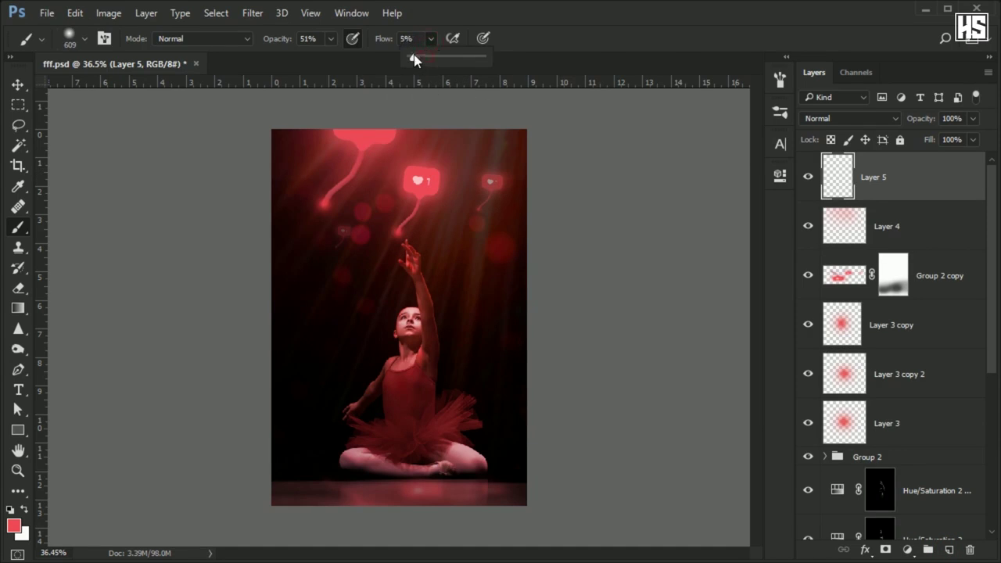
{"action": "left_click", "coordinate": [423, 181]}
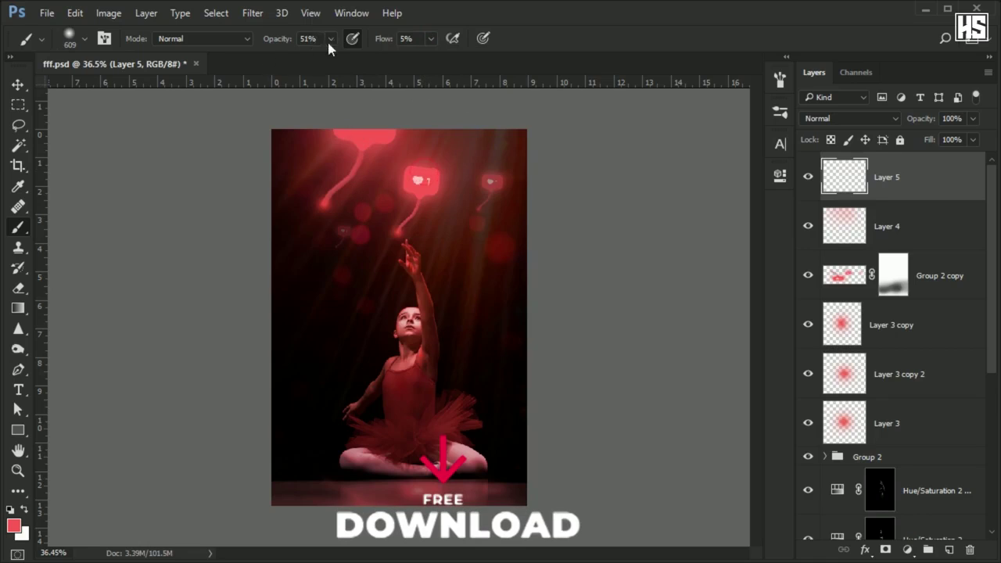
{"action": "left_click_drag", "start_coordinate": [338, 63], "coordinate": [364, 63]}
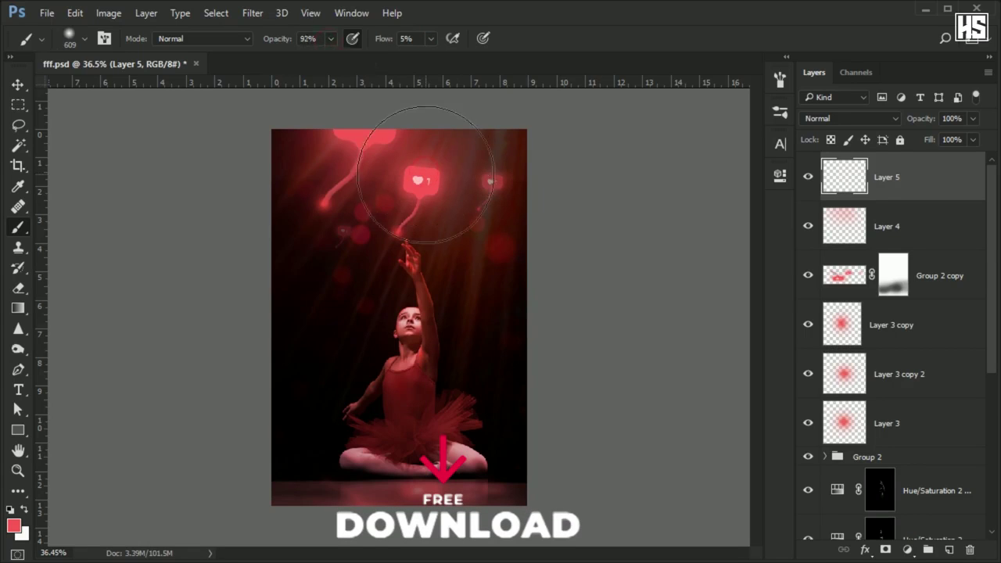
- Set the fill of both painted glow layers, Layer 4 and Layer 5, to 62%
{"action": "left_click", "coordinate": [939, 238]}
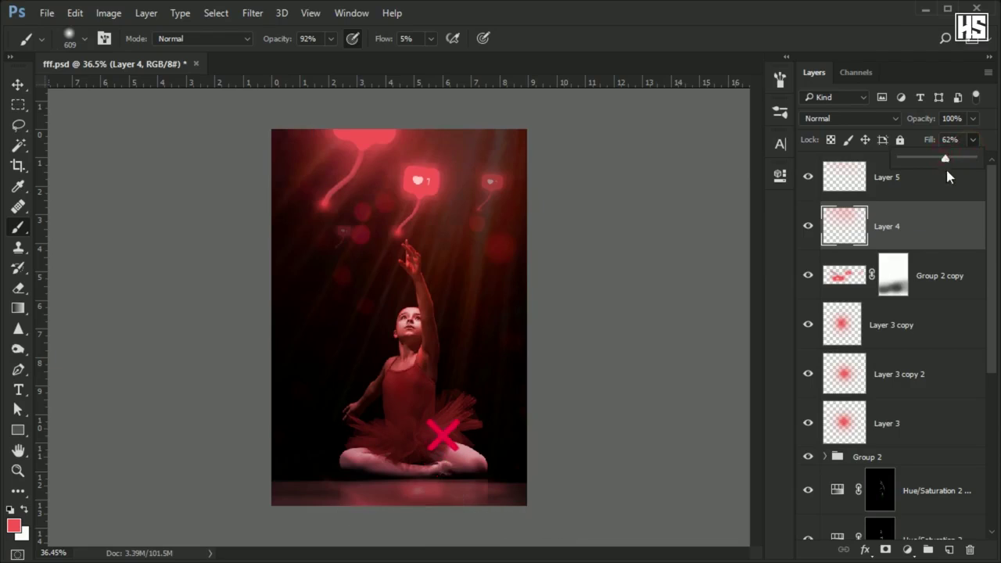
{"action": "left_click", "coordinate": [947, 165]}
{"action": "left_click", "coordinate": [972, 141]}
{"action": "left_click_drag", "start_coordinate": [973, 159], "coordinate": [944, 161]}
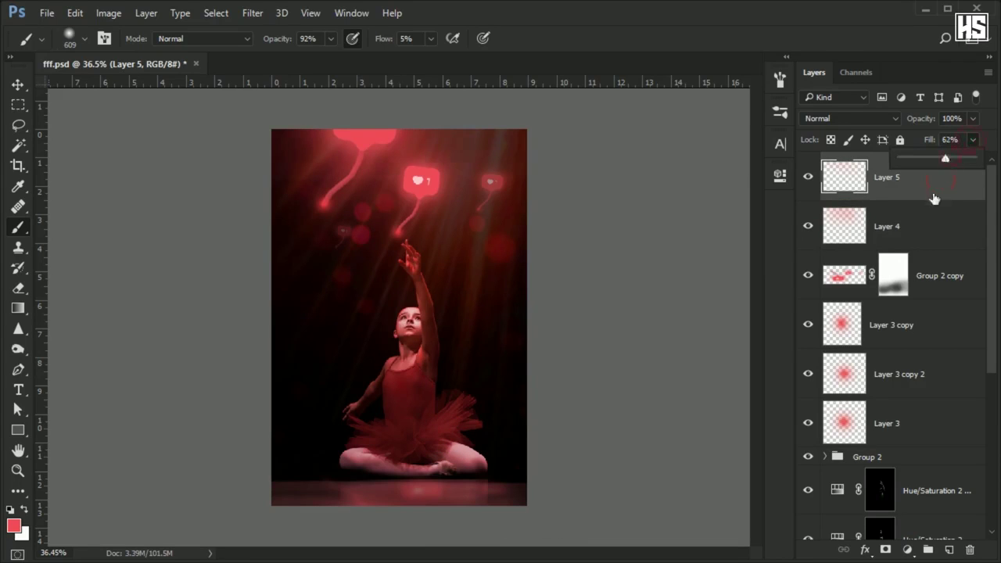
{"action": "left_click", "coordinate": [937, 193]}
- Group all the layers and duplicate the resulting group
{"action": "key", "text": "ctrl+alt+a"}
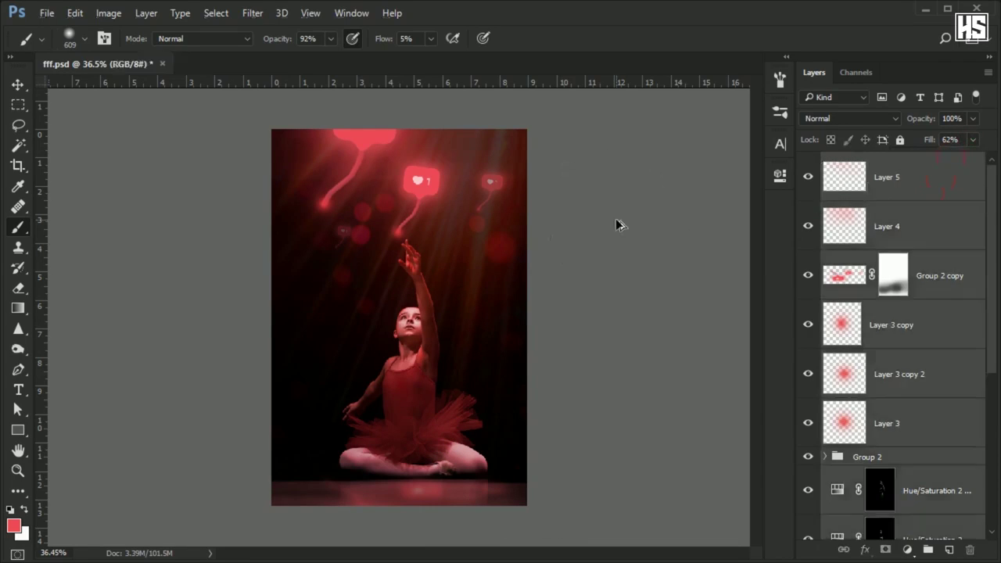
{"action": "key", "text": "ctrl+g"}
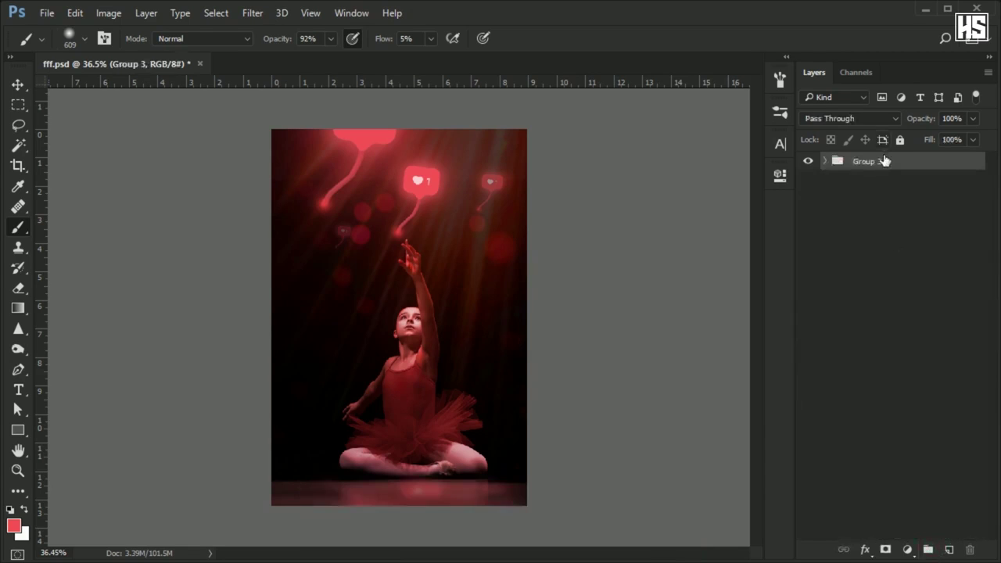
{"action": "key", "text": "ctrl+j"}
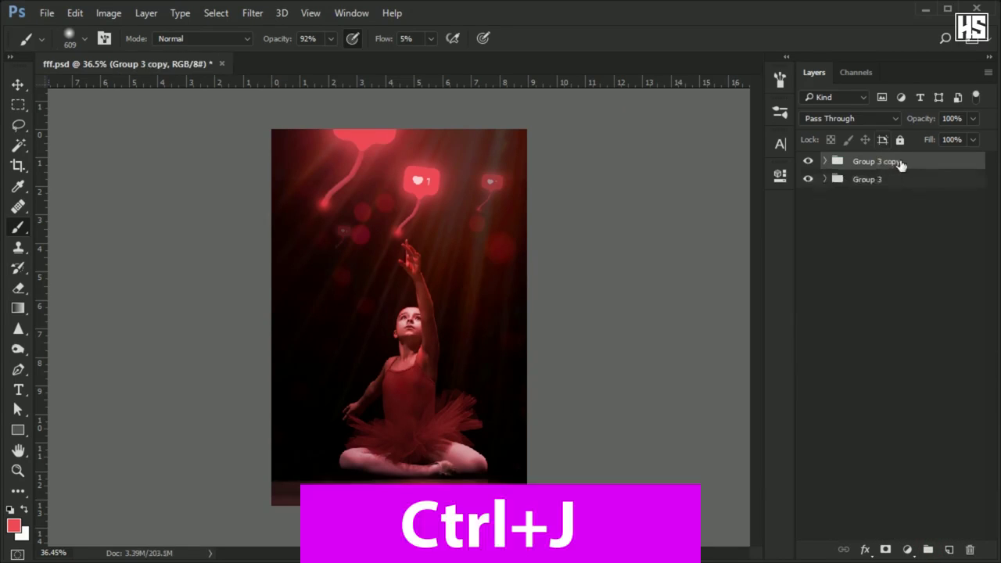
- Convert Group 3 copy to a smart object and copy its area within the canvas to a new layer
{"action": "right_click", "coordinate": [896, 163]}
{"action": "left_click", "coordinate": [805, 358]}
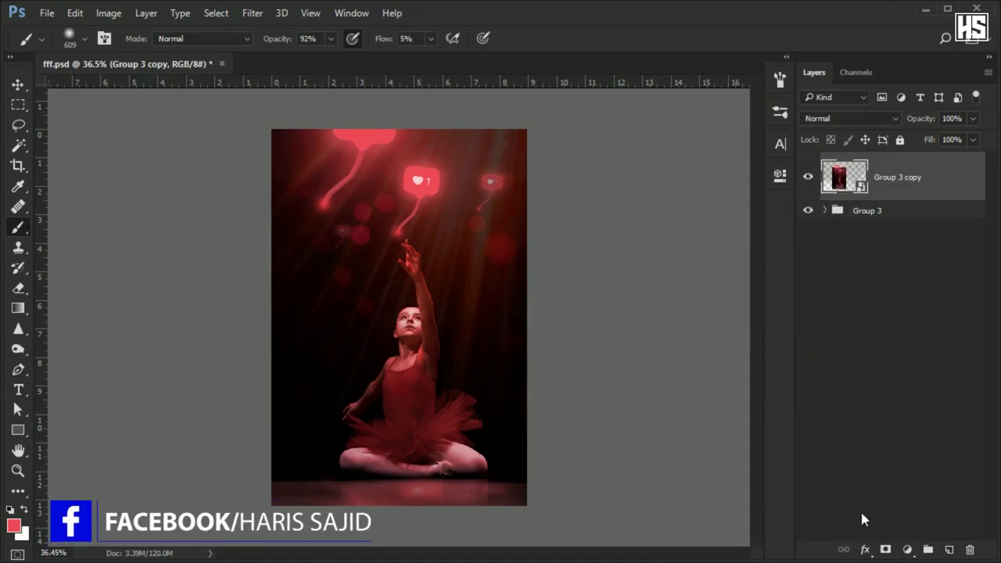
{"action": "left_click", "coordinate": [19, 106]}
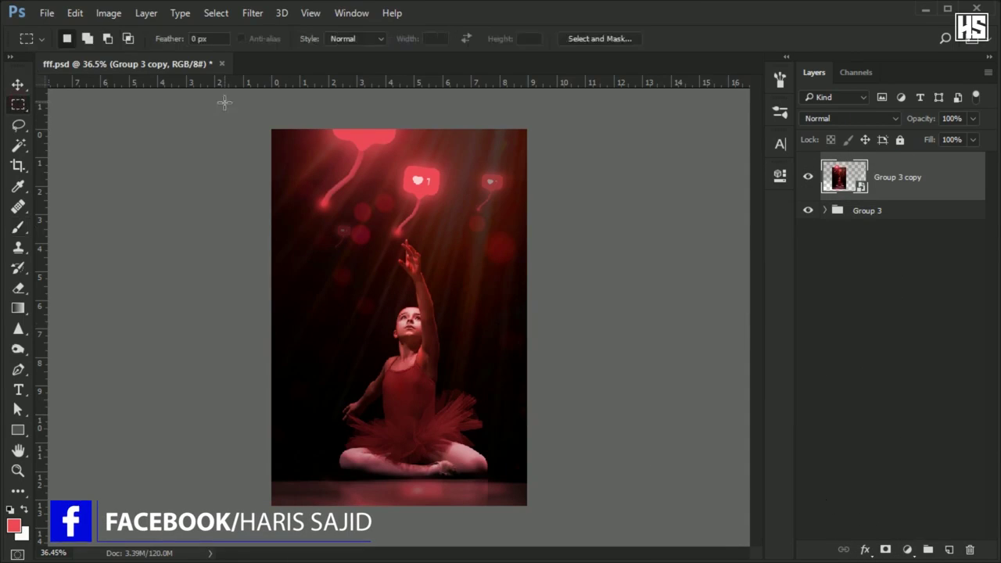
{"action": "left_click_drag", "start_coordinate": [225, 111], "coordinate": [723, 544]}
{"action": "key", "text": "ctrl+j"}
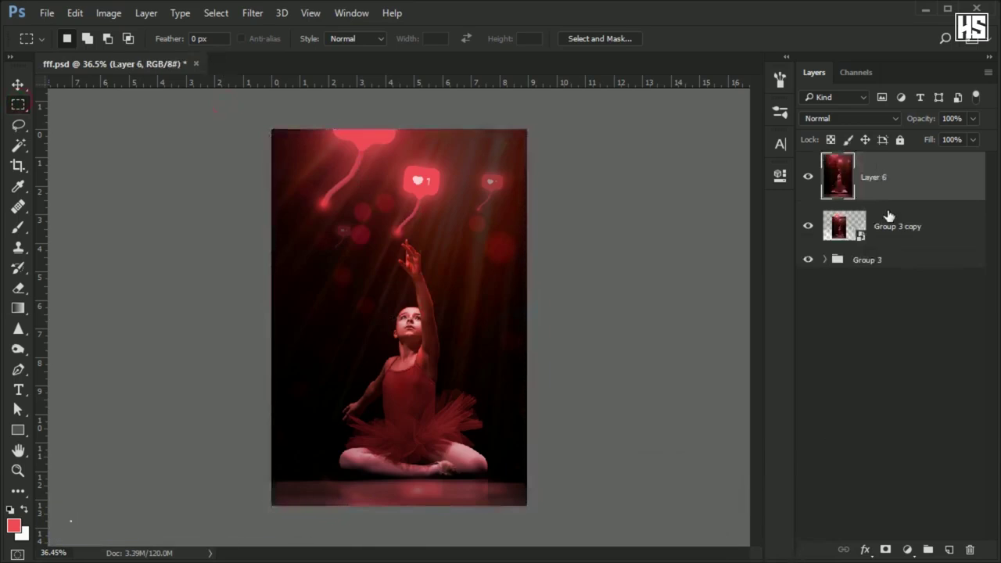
- Convert the new canvas-sized Layer 6 to a smart object and delete the Group 3 copy layer
{"action": "right_click", "coordinate": [909, 177]}
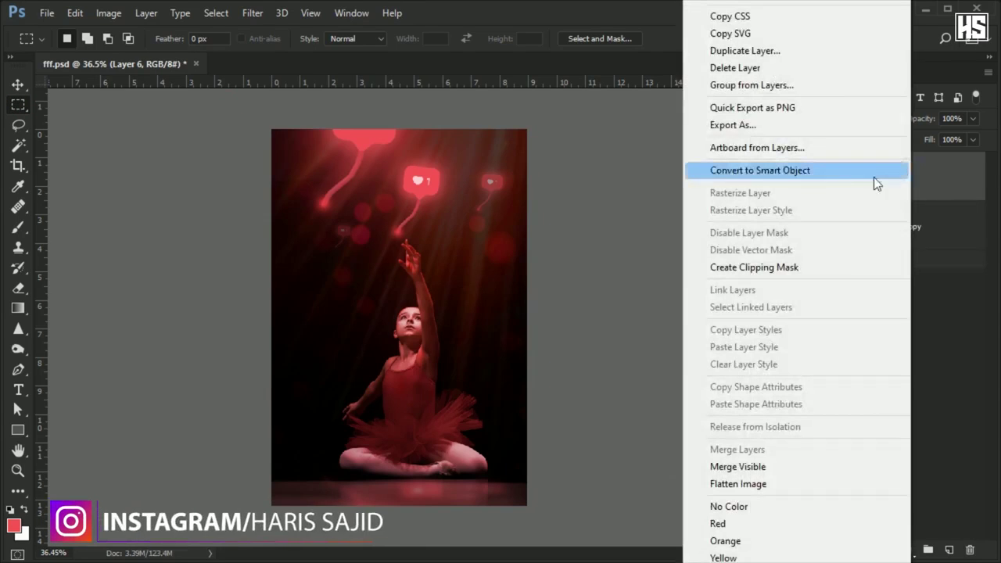
{"action": "left_click", "coordinate": [873, 174]}
{"action": "left_click", "coordinate": [923, 227]}
{"action": "key", "text": "Delete"}
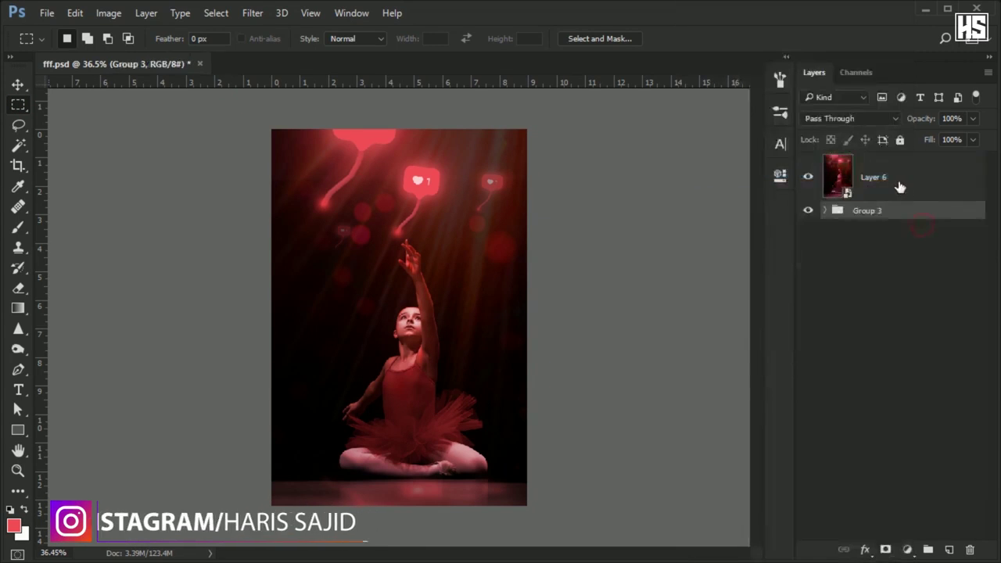
- Open the Camera Raw filter on Layer 6 and set exposure +0.05, contrast -12, highlights -15, shadows +18, blacks +8 and clarity about +29
{"action": "left_click", "coordinate": [900, 182]}
{"action": "left_click", "coordinate": [251, 13]}
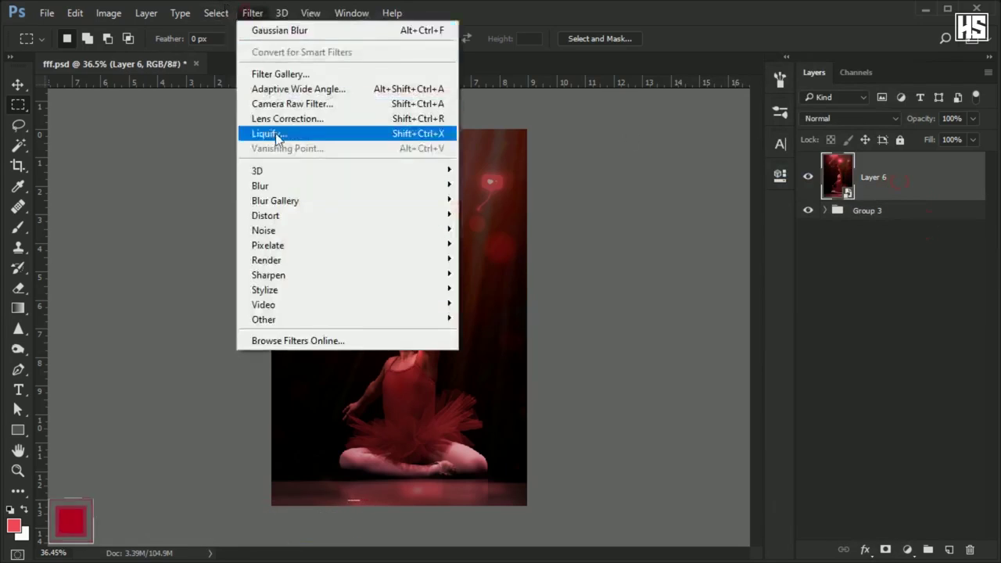
{"action": "left_click", "coordinate": [290, 101]}
{"action": "left_click", "coordinate": [834, 380]}
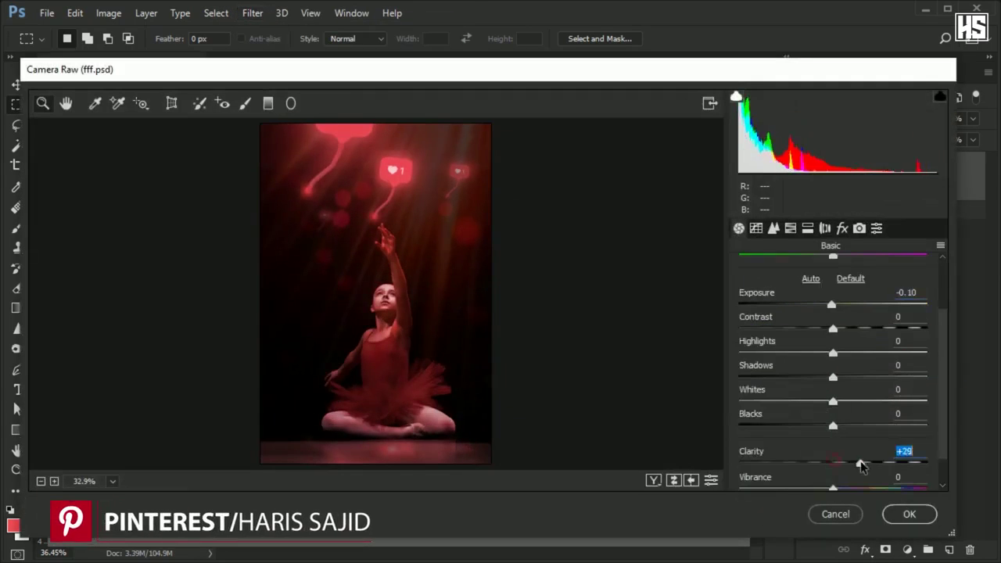
{"action": "left_click_drag", "start_coordinate": [833, 426], "coordinate": [841, 428]}
{"action": "left_click_drag", "start_coordinate": [834, 377], "coordinate": [818, 355]}
{"action": "left_click_drag", "start_coordinate": [834, 329], "coordinate": [821, 329]}
{"action": "left_click_drag", "start_coordinate": [832, 305], "coordinate": [838, 306]}
- Adjust the tonal regions of the Camera Raw tone curve and apply the filter to Layer 6
{"action": "left_click", "coordinate": [756, 228]}
{"action": "scroll", "coordinate": [838, 417], "scroll_direction": "down", "scroll_amount": 5}
{"action": "left_click_drag", "start_coordinate": [833, 406], "coordinate": [819, 431]}
{"action": "left_click_drag", "start_coordinate": [833, 455], "coordinate": [834, 455]}
{"action": "left_click_drag", "start_coordinate": [833, 478], "coordinate": [818, 478]}
{"action": "left_click", "coordinate": [904, 517]}
- Reopen Layer 6's Camera Raw filter, check the effects settings and lower the slider value in its lens corrections
{"action": "double_click", "coordinate": [892, 256]}
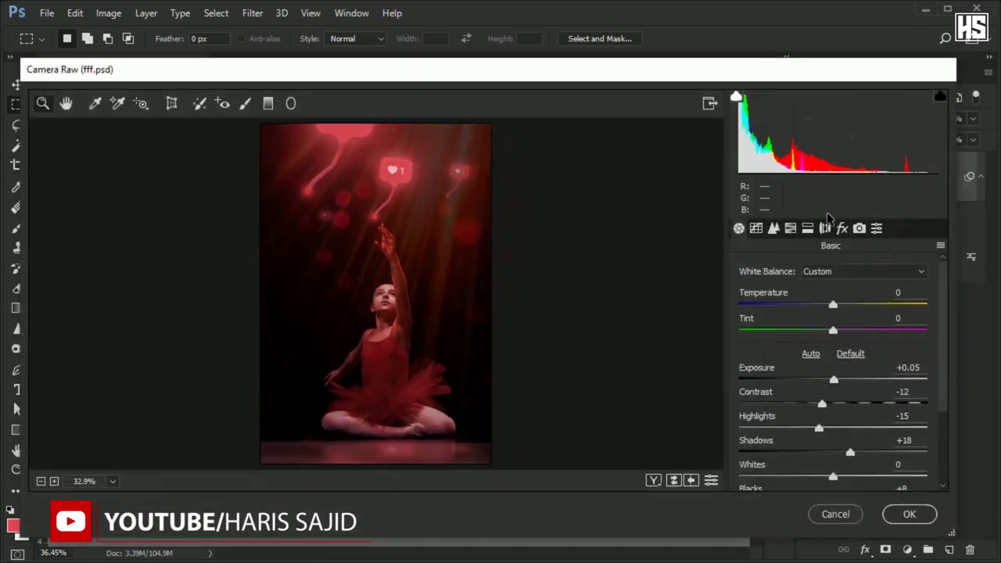
{"action": "left_click", "coordinate": [841, 228]}
{"action": "scroll", "coordinate": [776, 385], "scroll_direction": "down", "scroll_amount": 5}
{"action": "left_click", "coordinate": [825, 228]}
{"action": "scroll", "coordinate": [834, 414], "scroll_direction": "down", "scroll_amount": 5}
{"action": "left_click_drag", "start_coordinate": [834, 424], "coordinate": [800, 424]}
- Check the hue and saturation settings in HSL / Grayscale, keep the reds hue at 0 and apply the Camera Raw filter
{"action": "left_click", "coordinate": [791, 228]}
{"action": "mouse_move", "coordinate": [833, 351]}
{"action": "left_mouse_down"}
{"action": "mouse_move", "coordinate": [886, 351]}
{"action": "mouse_move", "coordinate": [817, 352]}
{"action": "mouse_move", "coordinate": [834, 351]}
{"action": "left_mouse_up"}
{"action": "left_click", "coordinate": [795, 293]}
{"action": "left_click", "coordinate": [746, 294]}
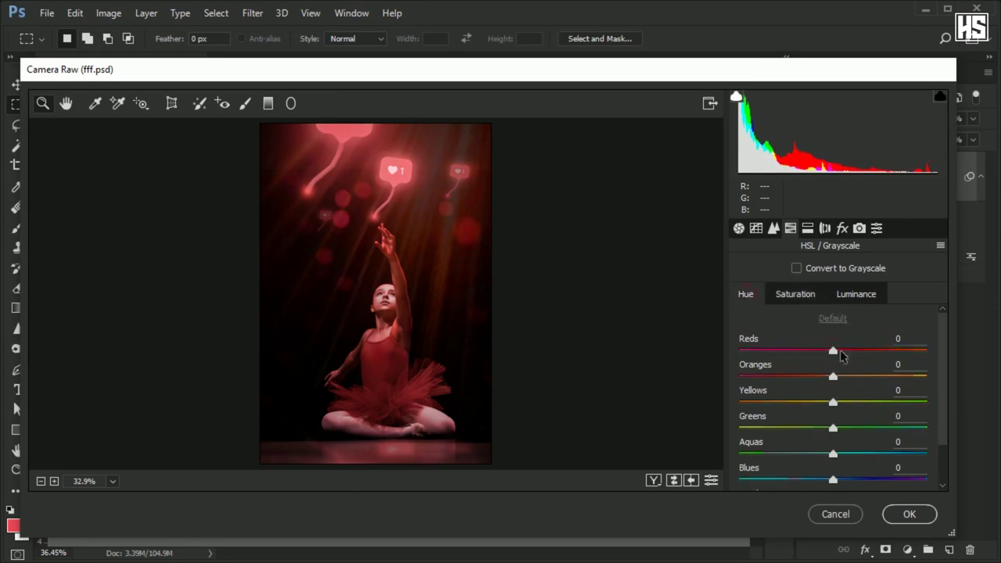
{"action": "key", "text": "Return"}
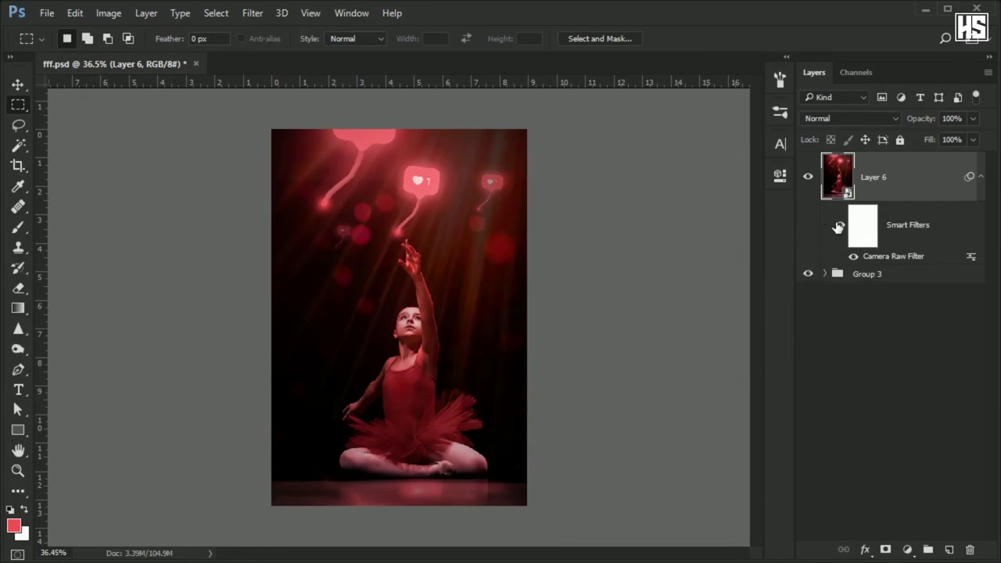